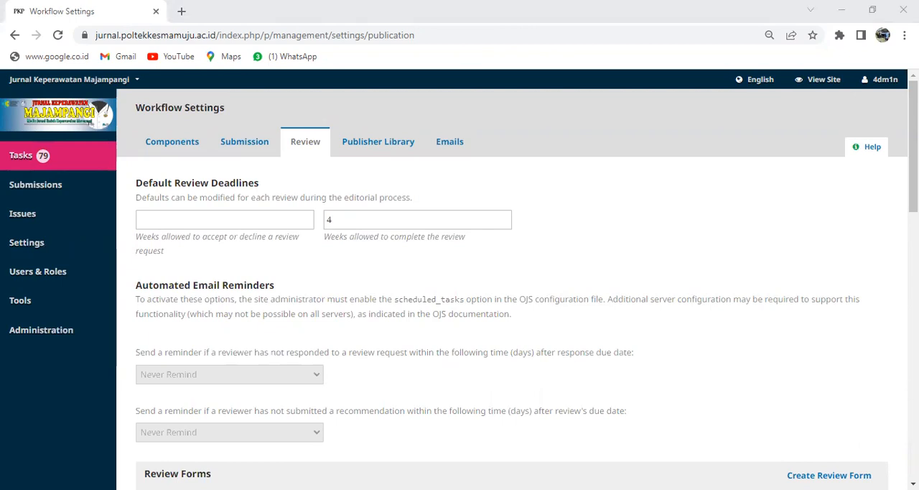
Step: Open the journal's workflow settings and show the review settings
{"action": "left_click", "coordinate": [825, 391]}
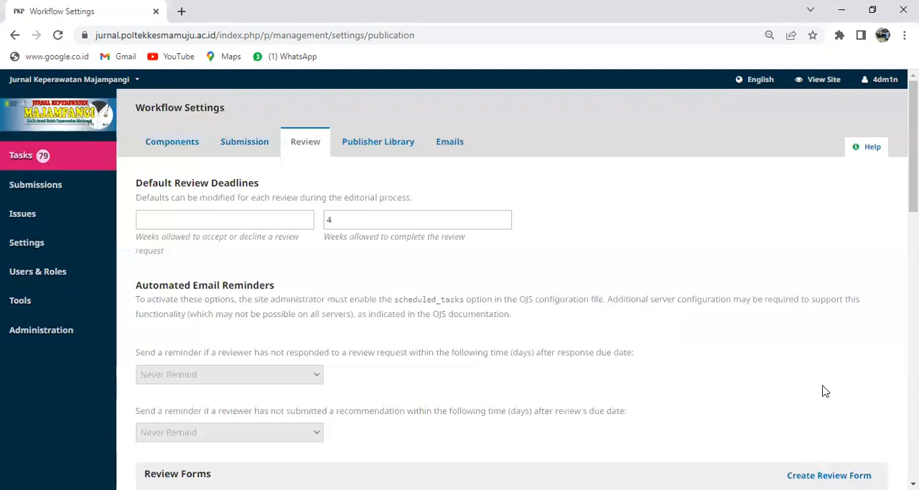
{"action": "mouse_move", "coordinate": [34, 246]}
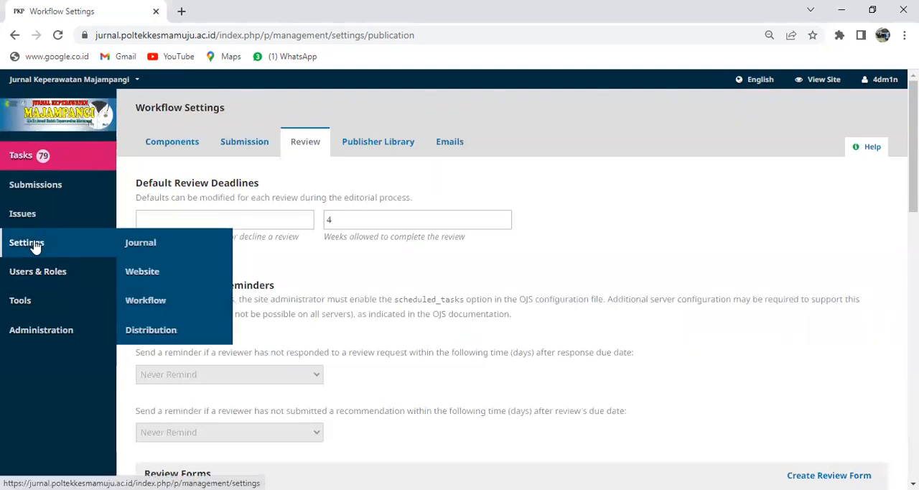
{"action": "left_click", "coordinate": [34, 246]}
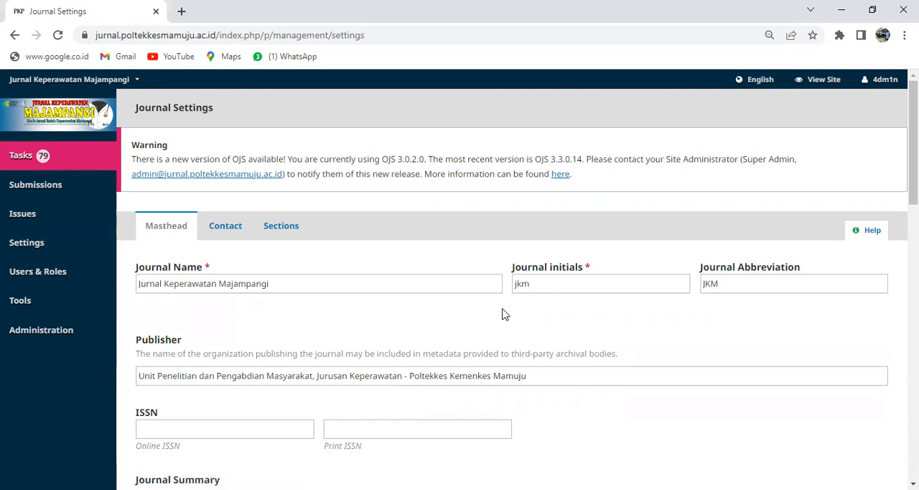
{"action": "mouse_move", "coordinate": [18, 241]}
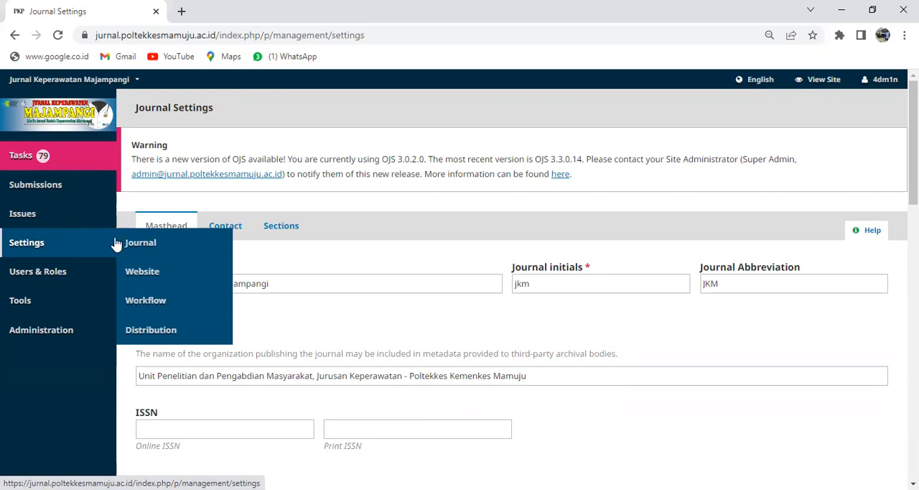
{"action": "left_click", "coordinate": [161, 304]}
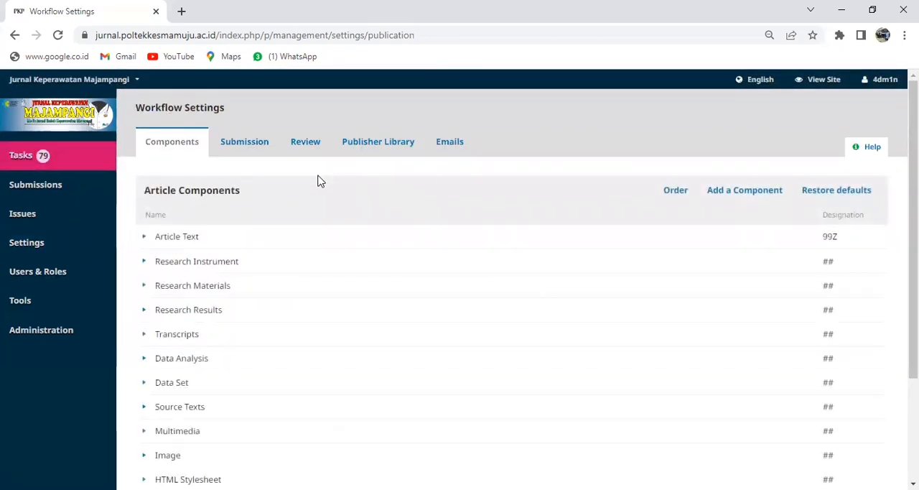
{"action": "left_click", "coordinate": [305, 144]}
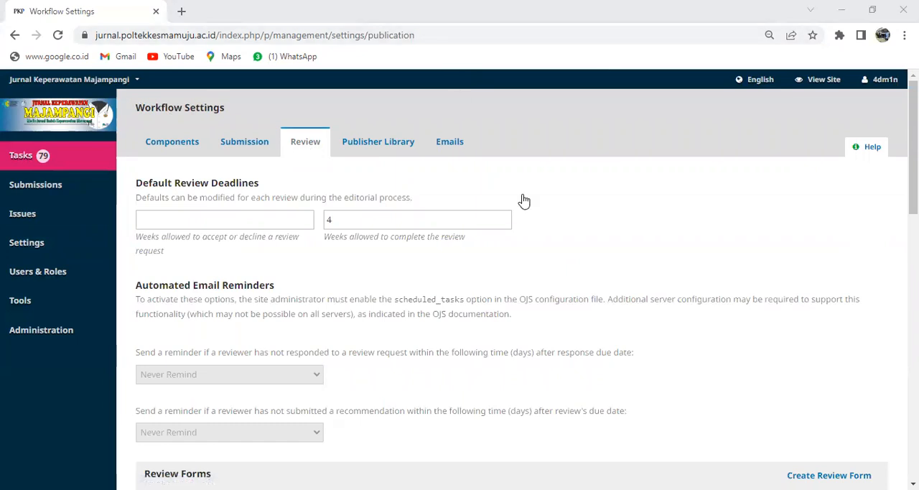
Step: Open the existing review form FORM REVIEW MAJAMPANGI for editing to look at its details, and close it again
{"action": "left_click_drag", "start_coordinate": [914, 148], "coordinate": [914, 233]}
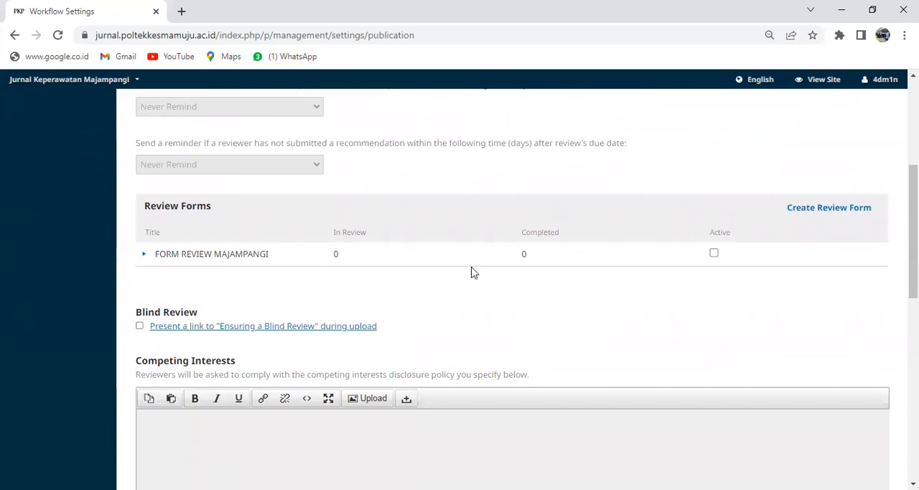
{"action": "left_click", "coordinate": [145, 257]}
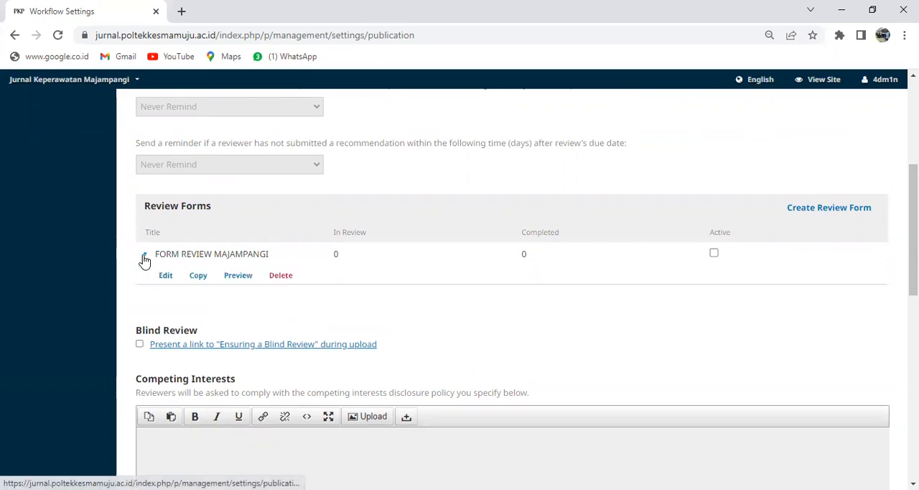
{"action": "left_click", "coordinate": [166, 280]}
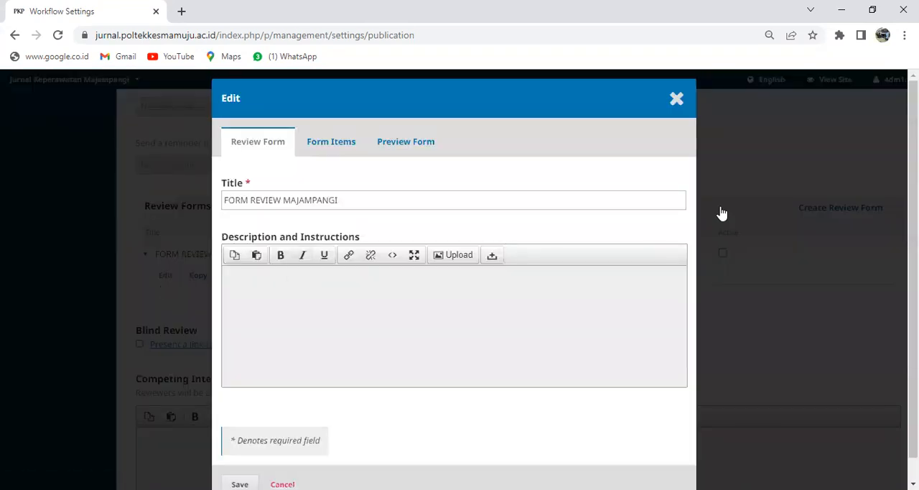
{"action": "left_click", "coordinate": [683, 108]}
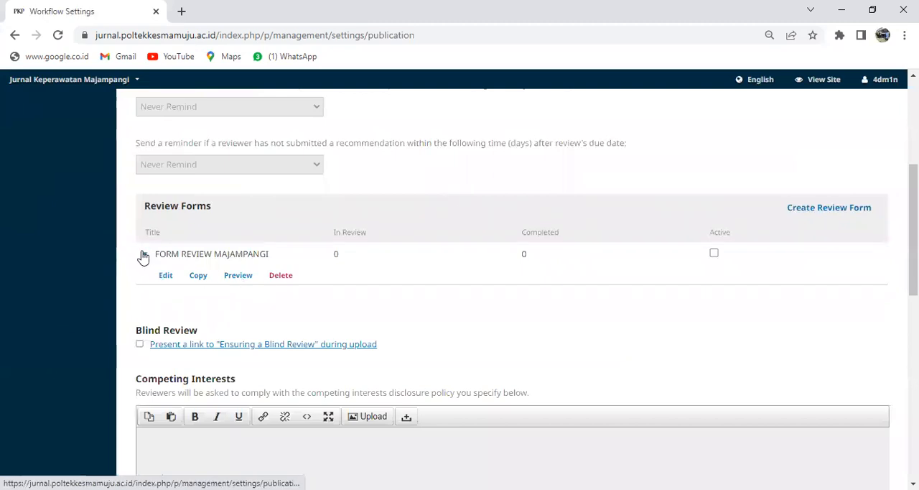
Step: Delete the review form FORM REVIEW MAJAMPANGI and confirm the deletion
{"action": "left_click", "coordinate": [145, 257]}
{"action": "left_click", "coordinate": [145, 257]}
{"action": "left_click", "coordinate": [286, 278]}
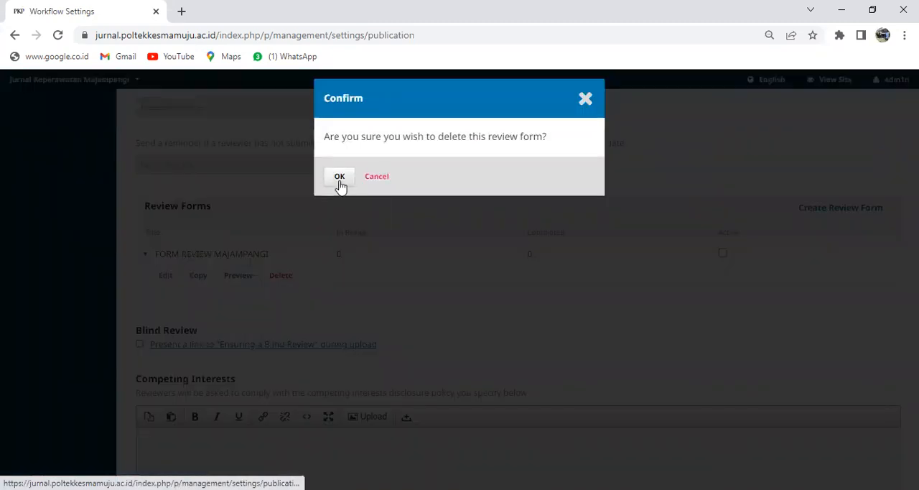
{"action": "left_click", "coordinate": [340, 177]}
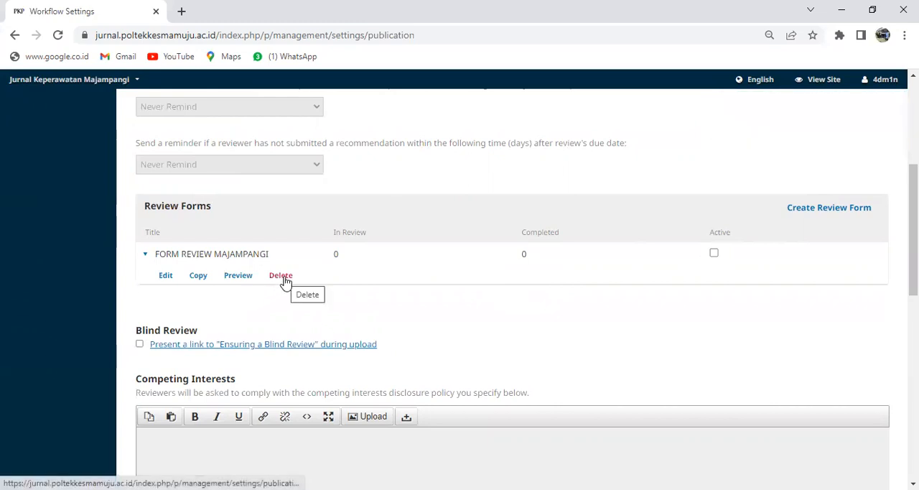
Step: Reload the workflow settings page and return to the review forms list in the review settings
{"action": "left_click", "coordinate": [171, 37]}
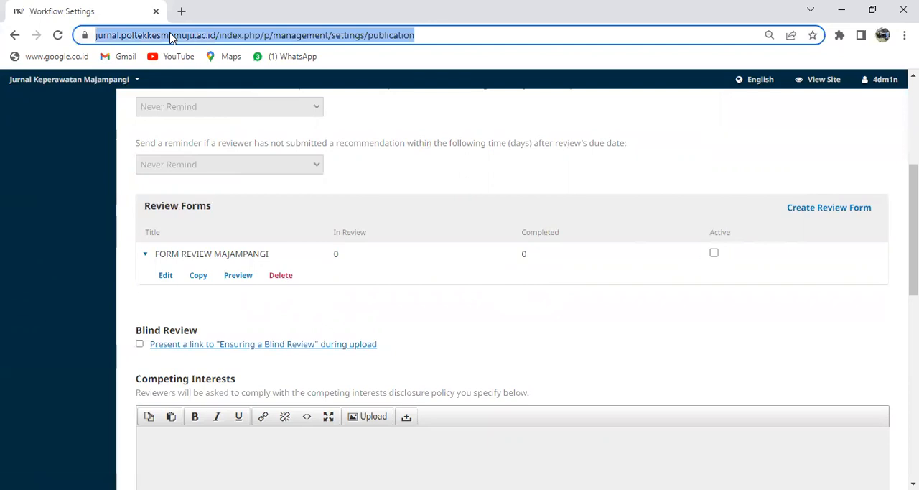
{"action": "key", "text": "Return"}
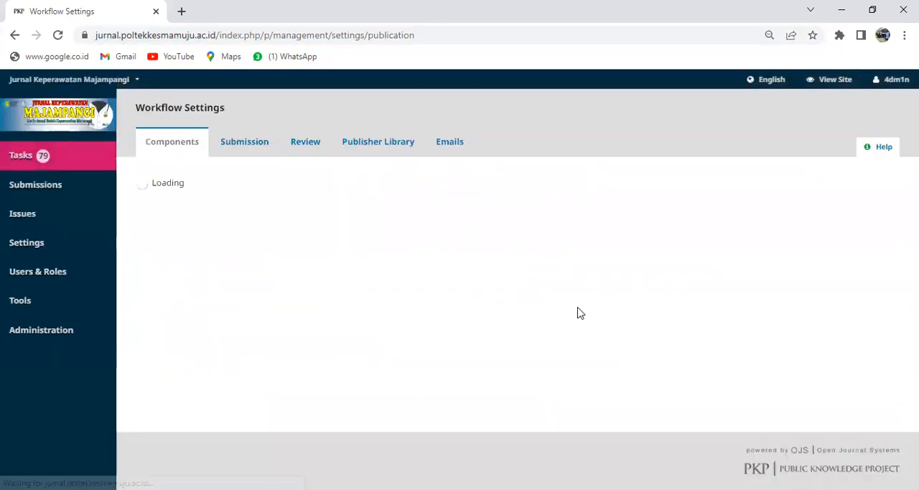
{"action": "left_click", "coordinate": [312, 149]}
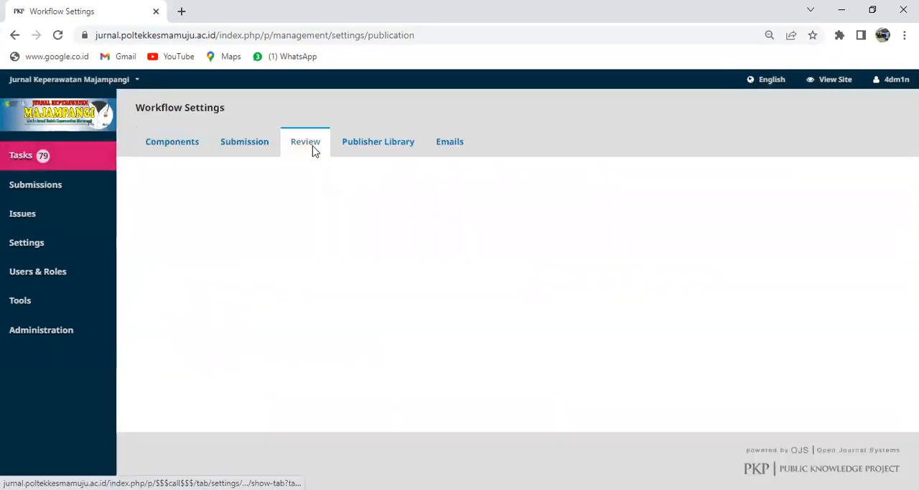
{"action": "scroll", "coordinate": [455, 269], "scroll_direction": "down", "scroll_amount": 10}
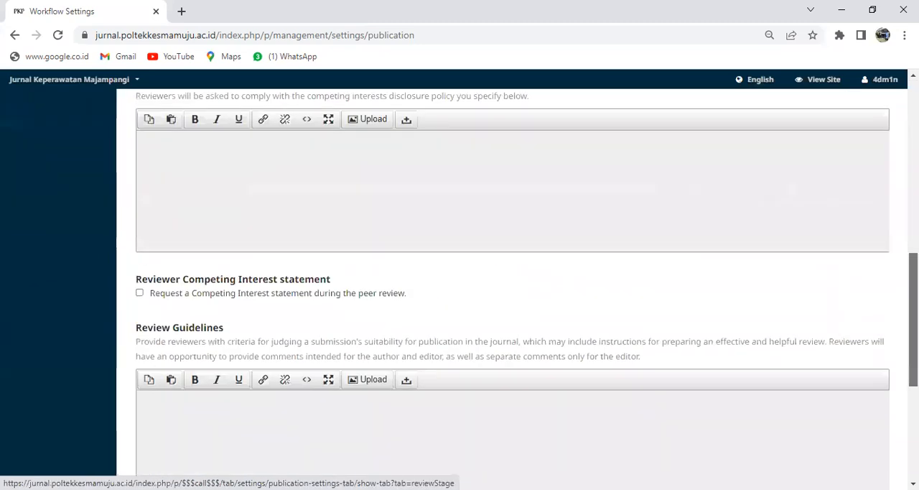
{"action": "scroll", "coordinate": [460, 283], "scroll_direction": "down", "scroll_amount": 3}
{"action": "scroll", "coordinate": [460, 283], "scroll_direction": "up", "scroll_amount": 5}
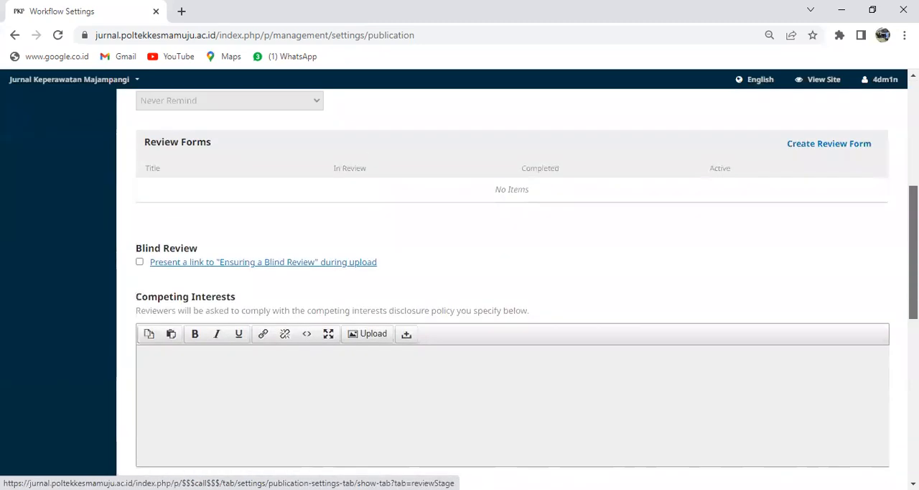
{"action": "scroll", "coordinate": [841, 238], "scroll_direction": "up", "scroll_amount": 1}
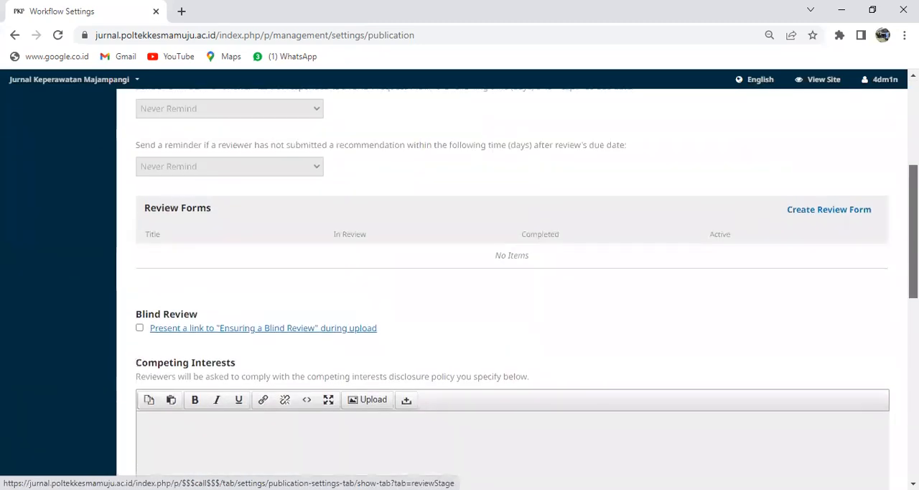
Step: Start a new review form and give it the title "Form Review JKM"
{"action": "left_click", "coordinate": [827, 216]}
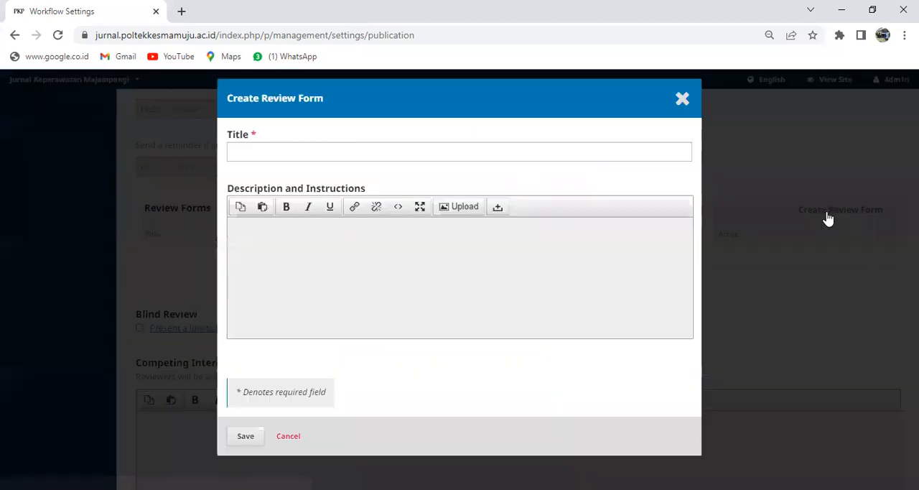
{"action": "left_click", "coordinate": [451, 150]}
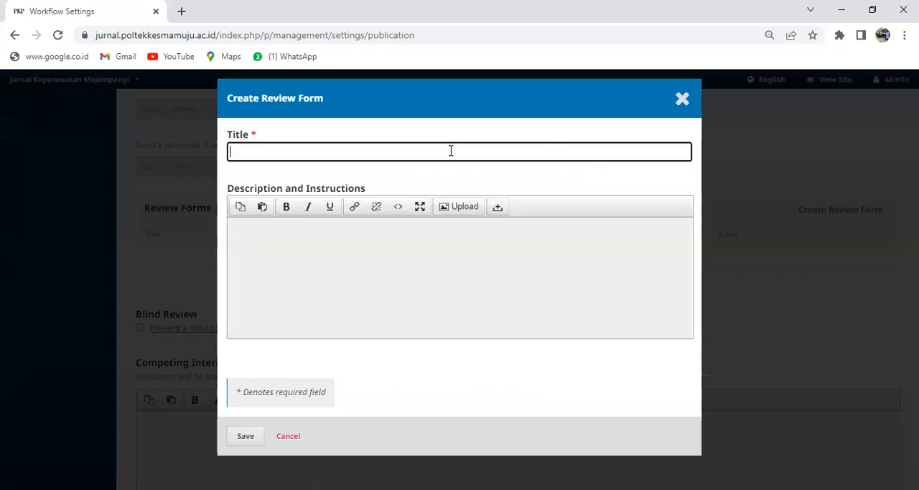
{"action": "type", "text": "Form Re"}
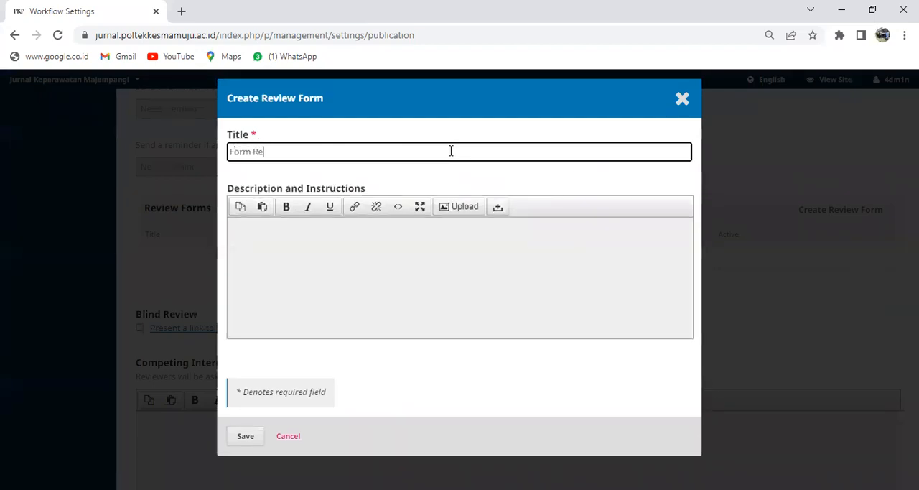
{"action": "type", "text": "view JKM"}
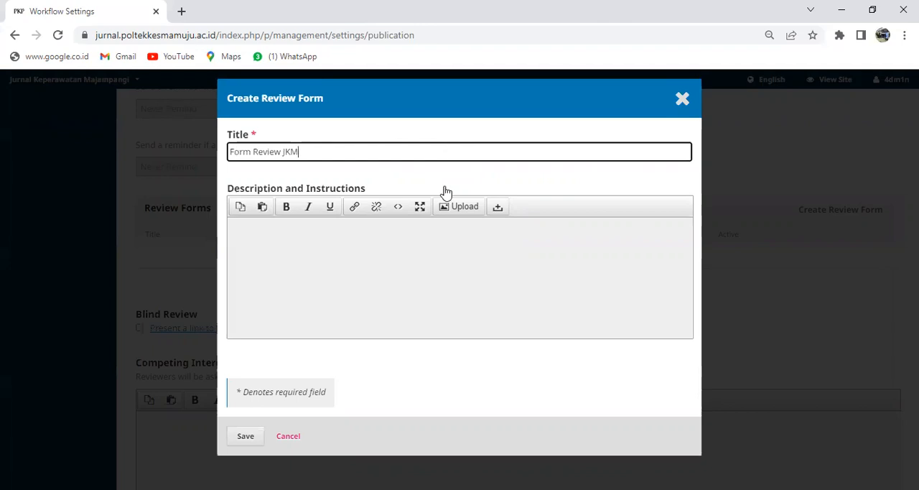
Step: Paste the copied reviewer instructions beginning "Harap mereview artikel terlampir" as the new form's description and save the form
{"action": "left_click", "coordinate": [276, 237]}
{"action": "right_click", "coordinate": [276, 238]}
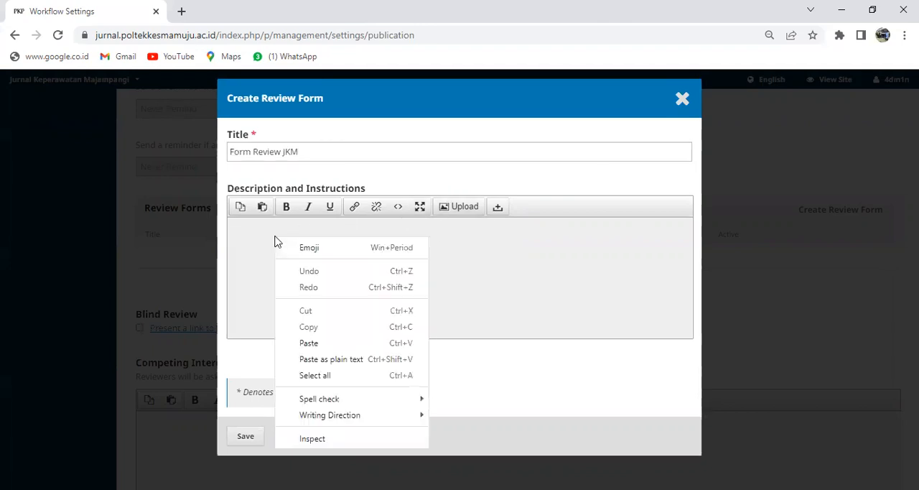
{"action": "left_click", "coordinate": [308, 343]}
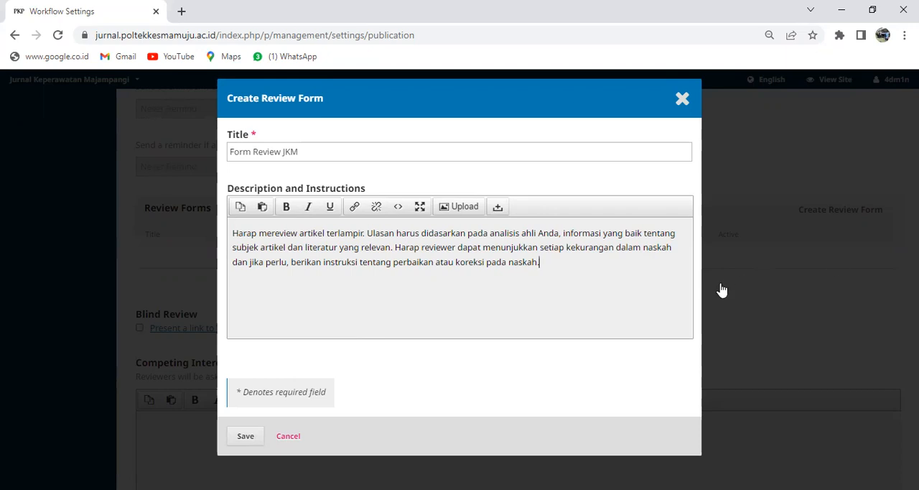
{"action": "left_click", "coordinate": [245, 438]}
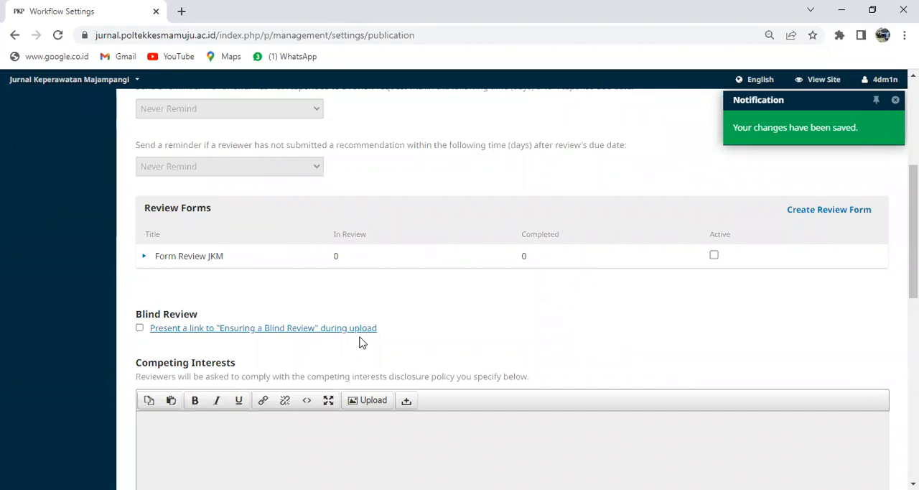
Step: Open Form Review JKM for editing and show its form items
{"action": "left_click", "coordinate": [143, 257]}
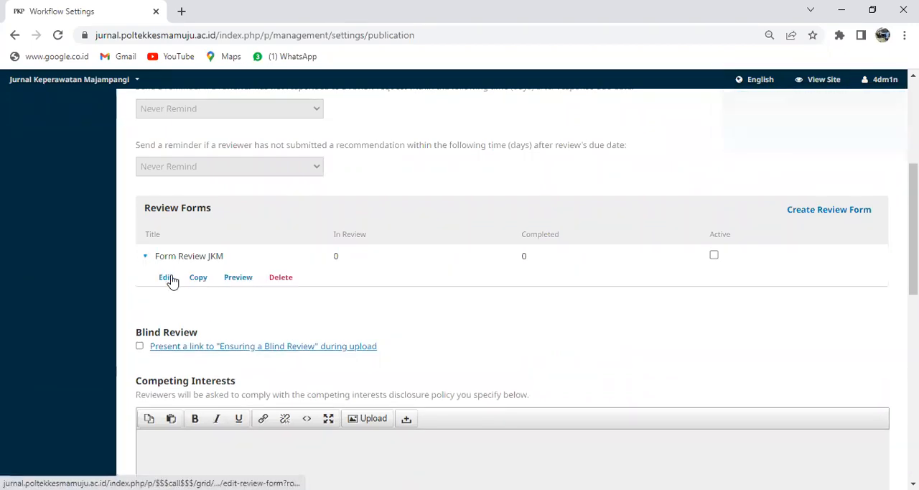
{"action": "left_click", "coordinate": [167, 278]}
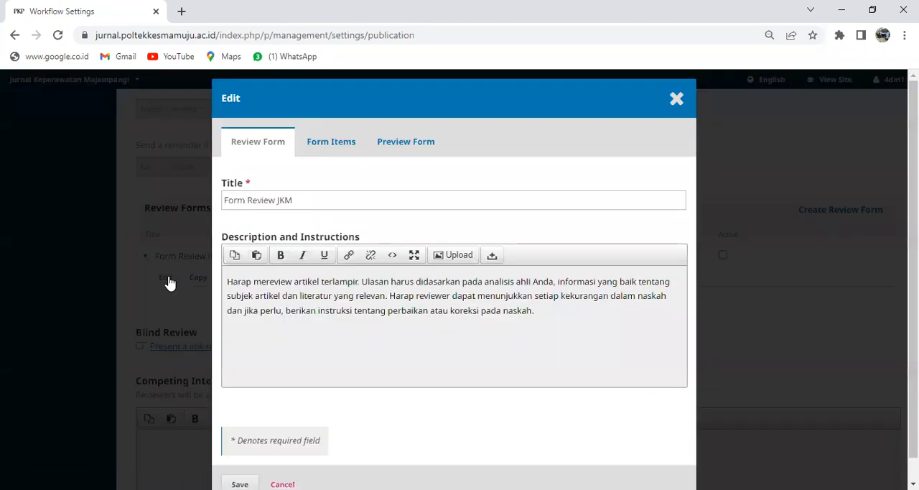
{"action": "scroll", "coordinate": [454, 287], "scroll_direction": "down", "scroll_amount": 1}
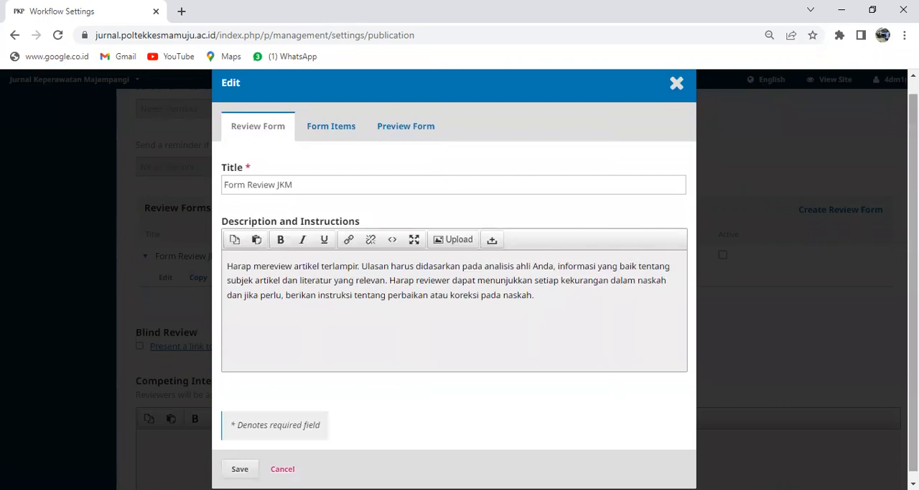
{"action": "scroll", "coordinate": [454, 287], "scroll_direction": "up", "scroll_amount": 1}
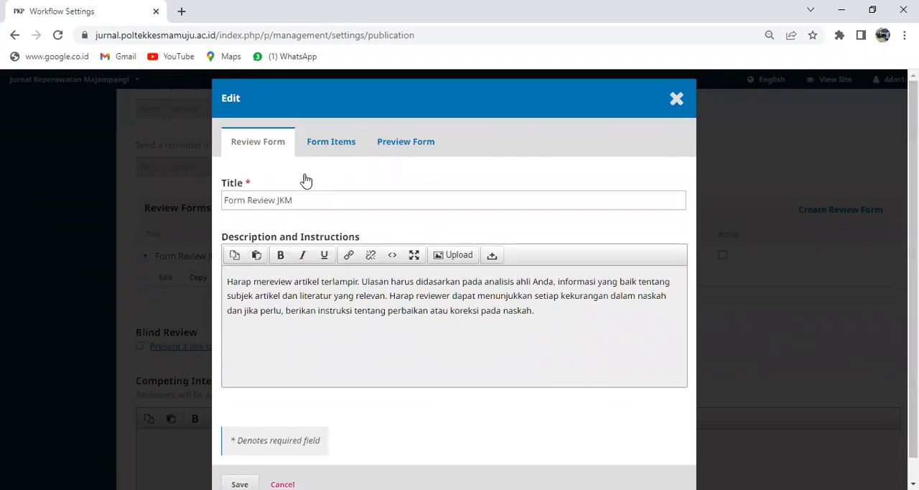
{"action": "left_click", "coordinate": [325, 150]}
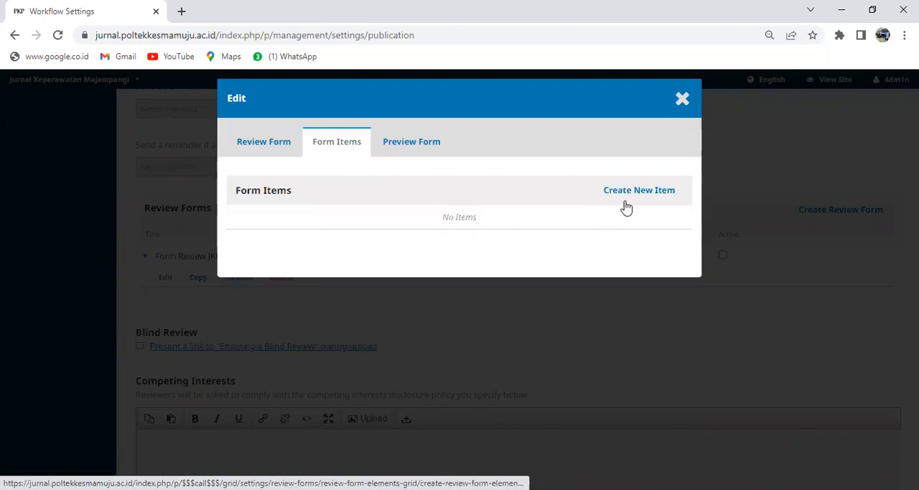
Step: Start a new form item, make it required for reviewers to complete, and set its item type to Extended text box
{"action": "left_click", "coordinate": [627, 191]}
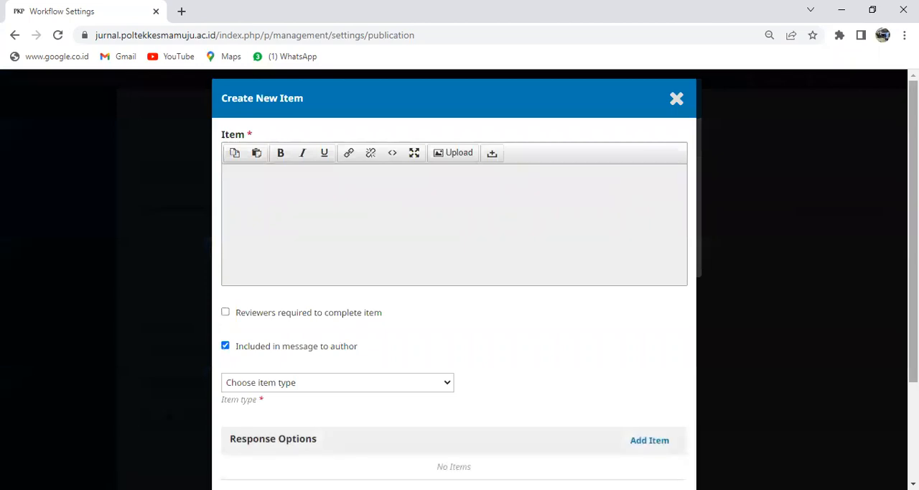
{"action": "left_click", "coordinate": [226, 313]}
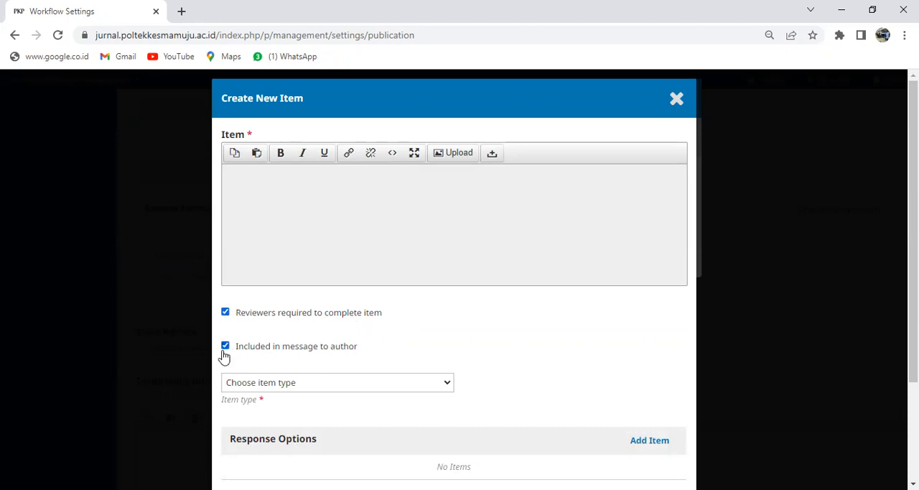
{"action": "left_click", "coordinate": [448, 383]}
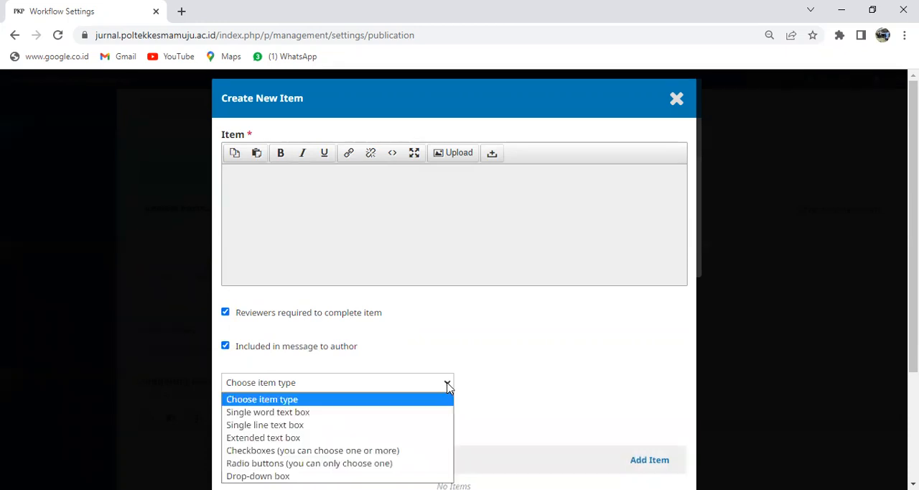
{"action": "left_click_drag", "start_coordinate": [914, 280], "coordinate": [914, 336]}
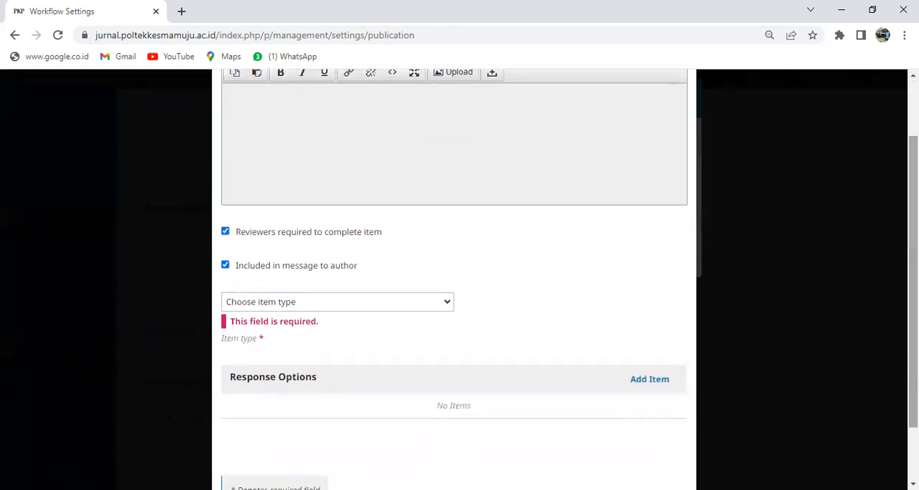
{"action": "left_click", "coordinate": [448, 305]}
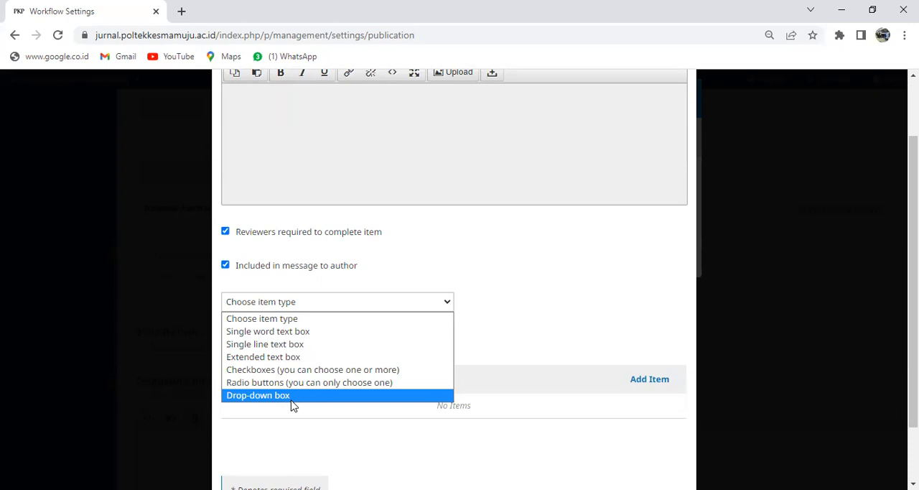
{"action": "left_click", "coordinate": [290, 357]}
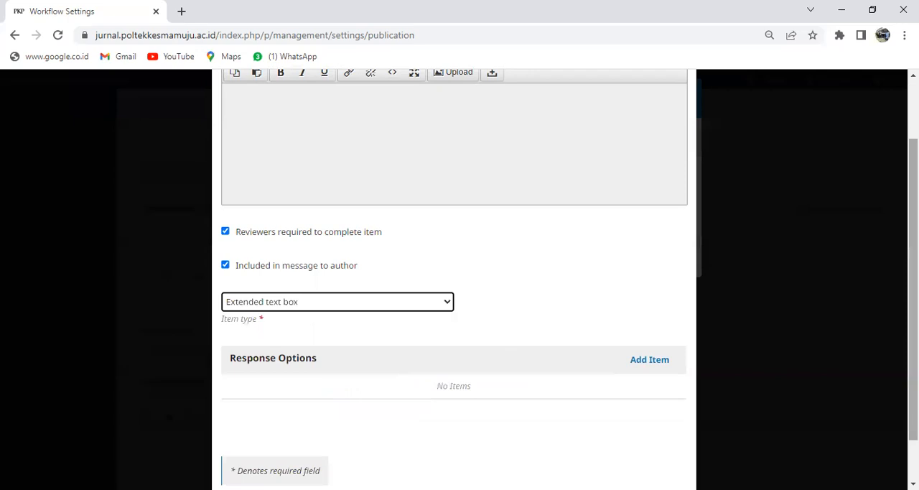
Step: Enter "Komentar tentang Judul" as the text of the new form item
{"action": "left_click_drag", "start_coordinate": [914, 287], "coordinate": [913, 247]}
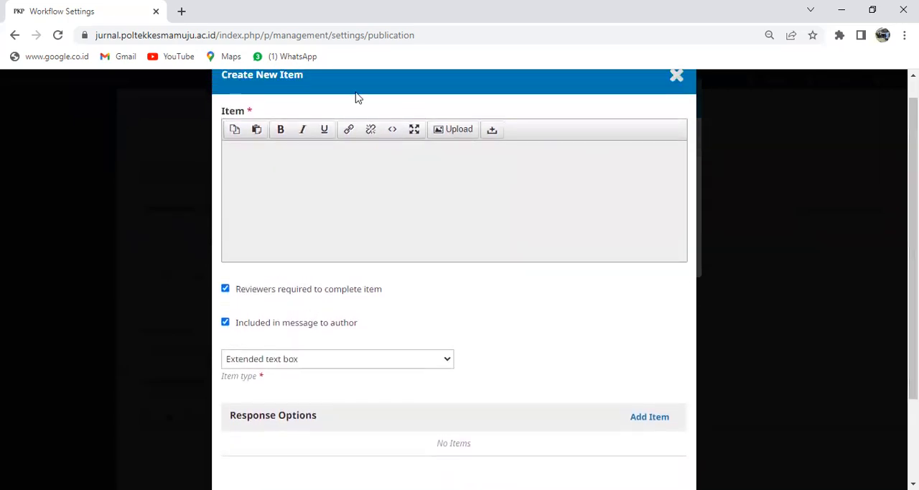
{"action": "left_click", "coordinate": [274, 158]}
{"action": "key", "text": "alt+Tab"}
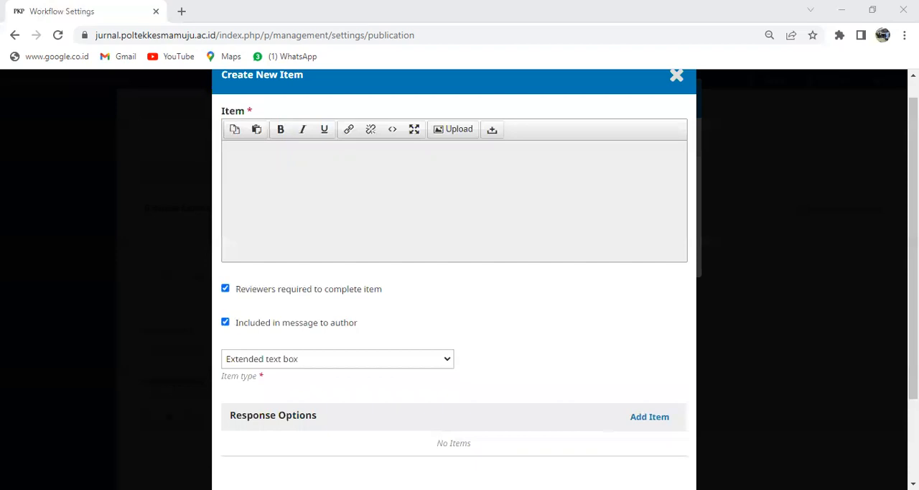
{"action": "left_click", "coordinate": [349, 231]}
{"action": "type", "text": "Ko"}
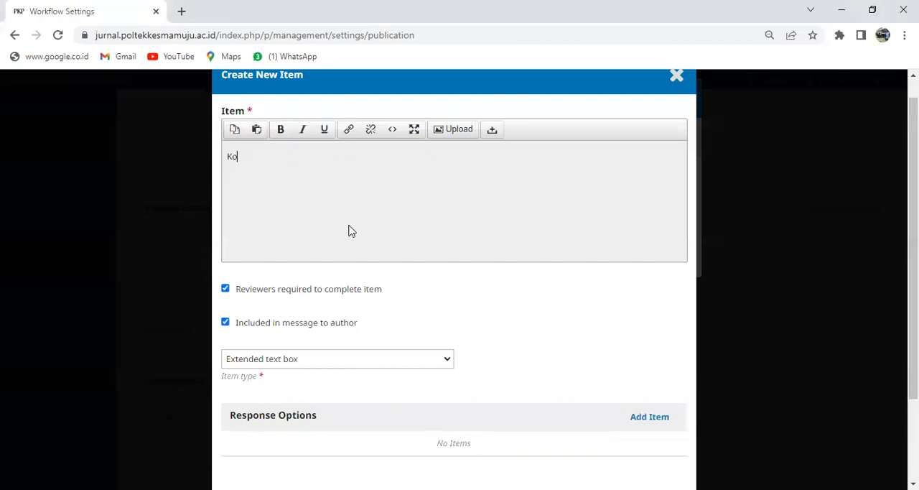
{"action": "type", "text": "mentar tentang Judul"}
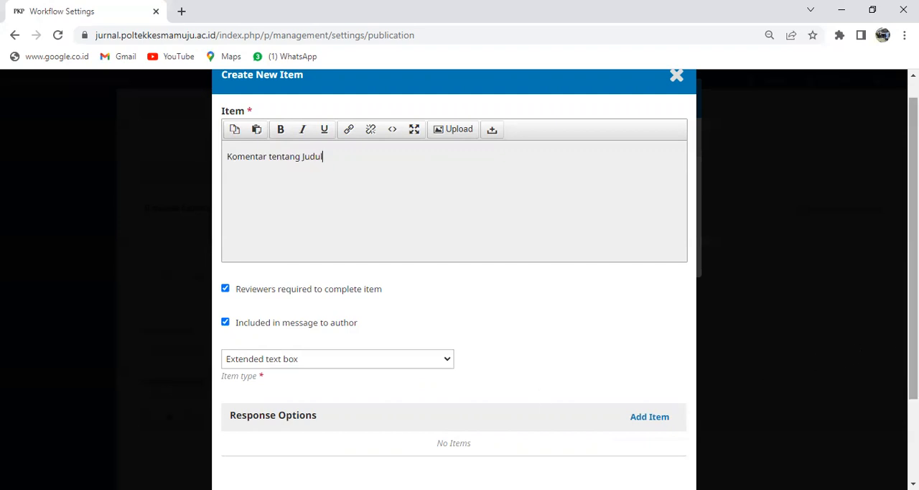
Step: Add blank response options to the title comment item and delete the surplus ones, keeping a single option
{"action": "scroll", "coordinate": [454, 279], "scroll_direction": "down", "scroll_amount": 1}
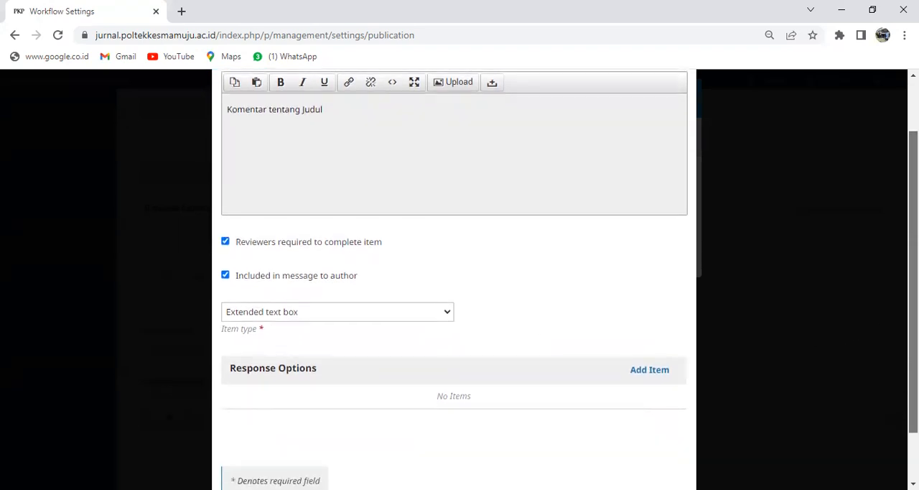
{"action": "scroll", "coordinate": [454, 280], "scroll_direction": "down", "scroll_amount": 1}
{"action": "scroll", "coordinate": [454, 279], "scroll_direction": "up", "scroll_amount": 1}
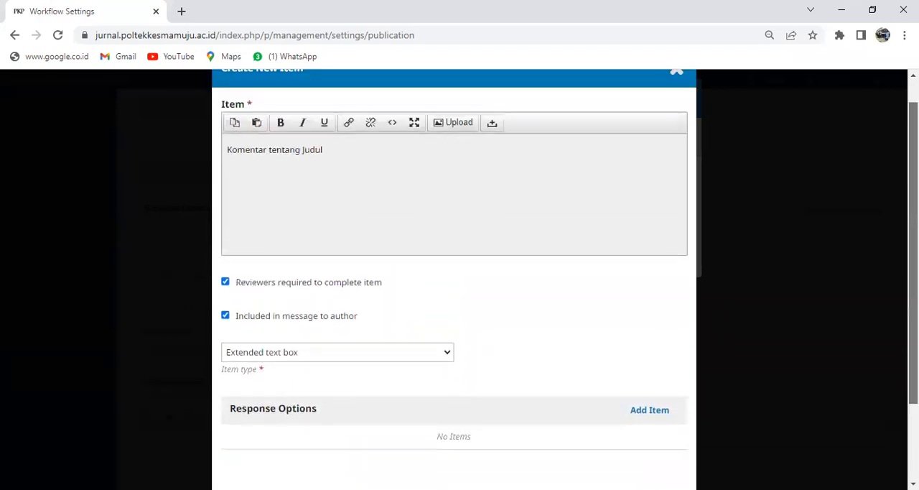
{"action": "scroll", "coordinate": [453, 280], "scroll_direction": "down", "scroll_amount": 1}
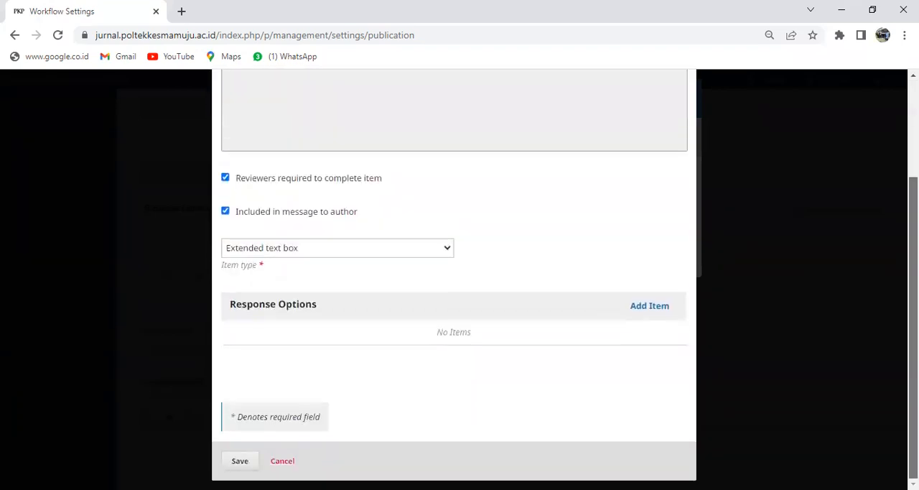
{"action": "left_click", "coordinate": [647, 313]}
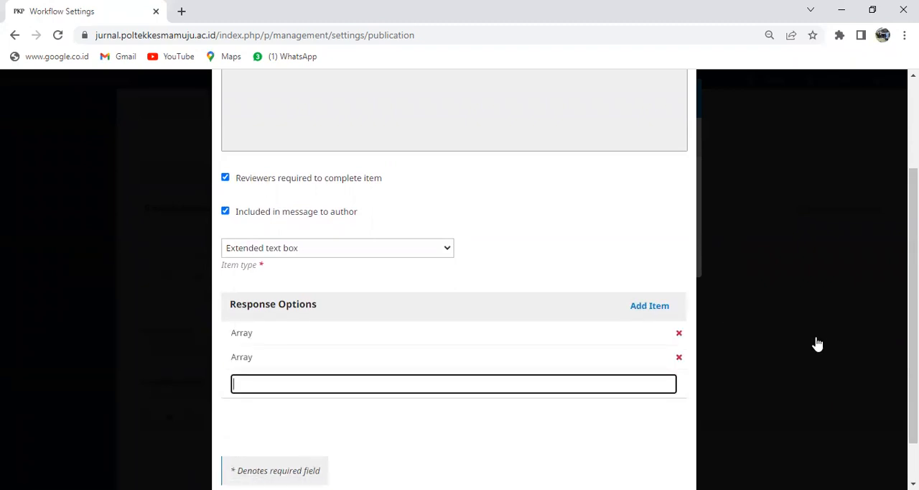
{"action": "left_click", "coordinate": [679, 359]}
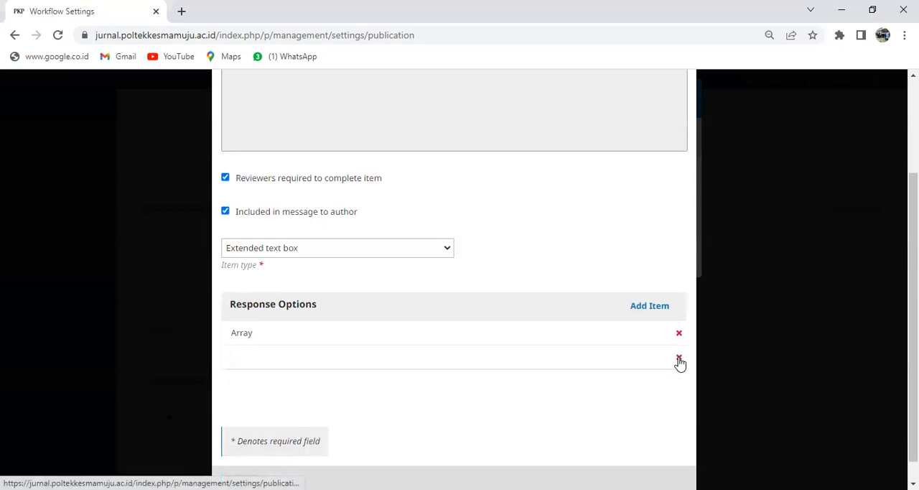
{"action": "left_click", "coordinate": [679, 359]}
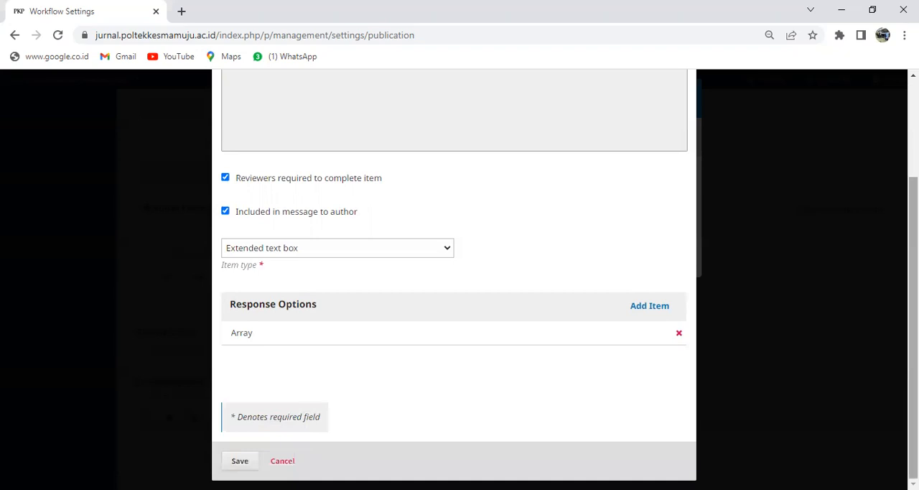
Step: Save the title comment item and preview the review form
{"action": "mouse_move", "coordinate": [913, 302]}
{"action": "left_mouse_down"}
{"action": "mouse_move", "coordinate": [913, 215]}
{"action": "mouse_move", "coordinate": [913, 301]}
{"action": "left_mouse_up"}
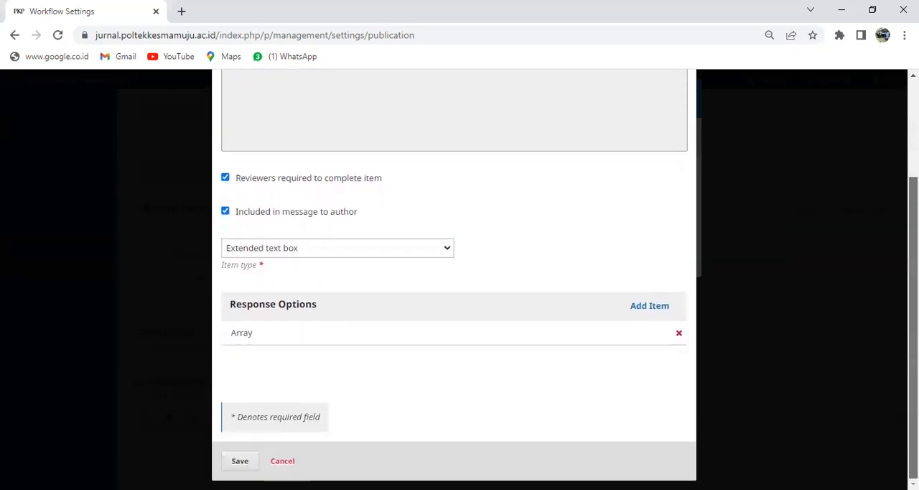
{"action": "left_click", "coordinate": [241, 462]}
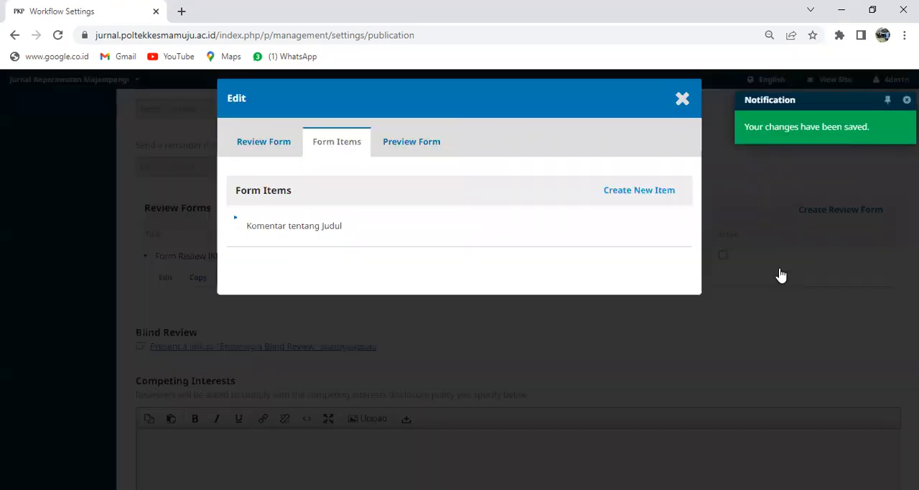
{"action": "left_click", "coordinate": [420, 146]}
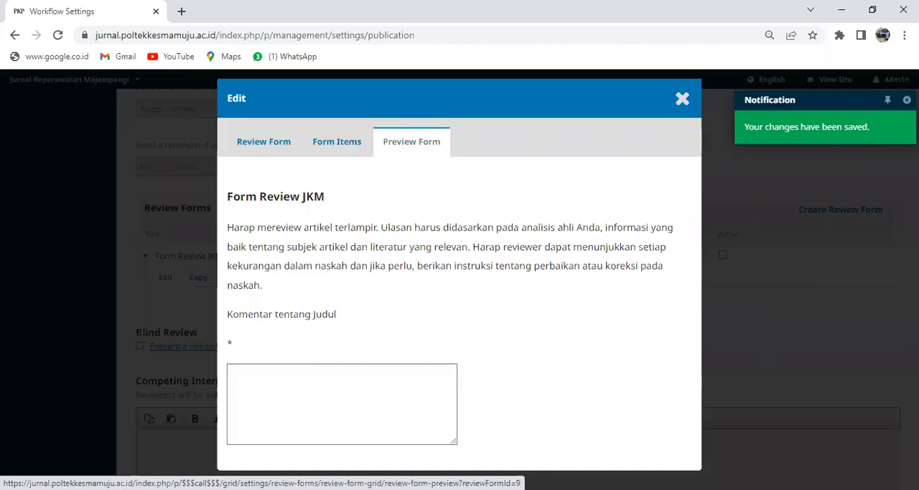
Step: Start another form item and enter "Komentar tentang Abstrak" as its text
{"action": "left_click", "coordinate": [345, 146]}
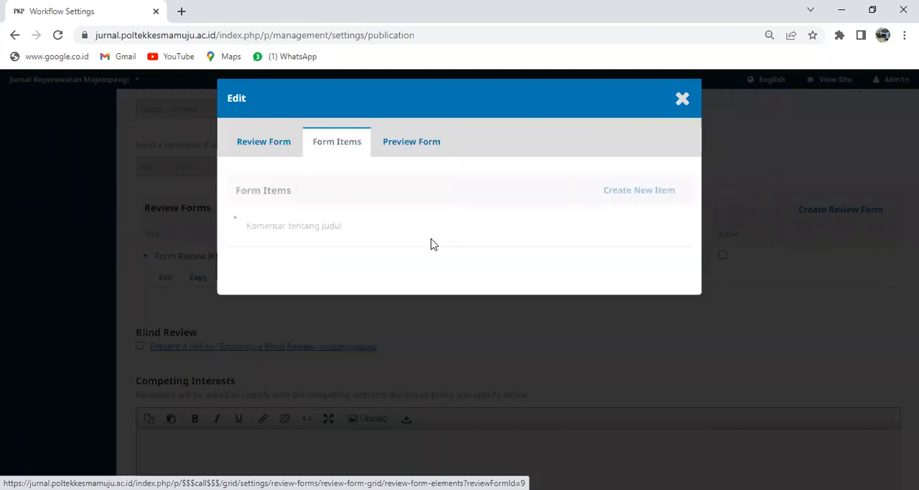
{"action": "left_click", "coordinate": [628, 198]}
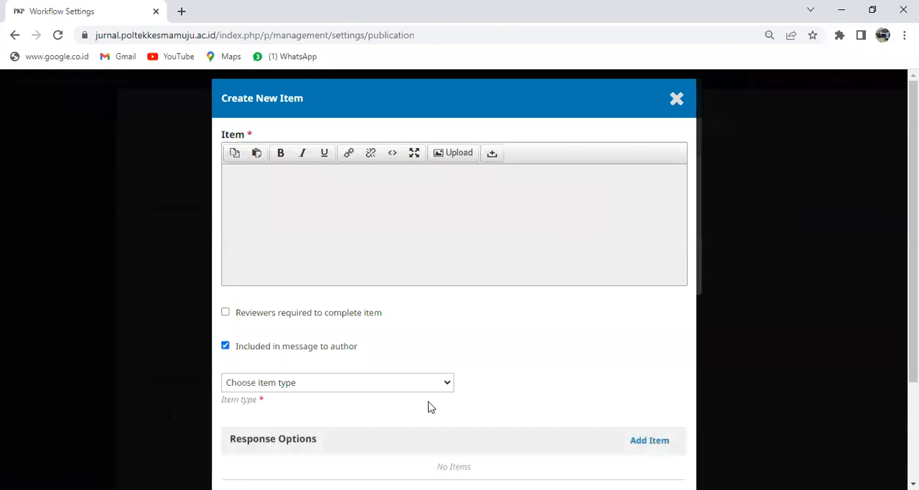
{"action": "key", "text": "alt+Tab"}
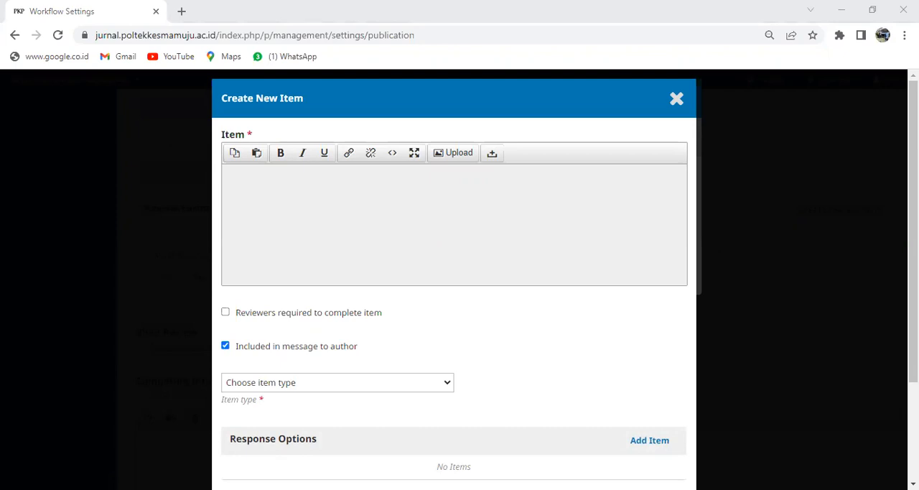
{"action": "key", "text": "alt+Tab"}
{"action": "left_click", "coordinate": [321, 177]}
{"action": "type", "text": "Komentar ten"}
{"action": "type", "text": "tang Abstrak"}
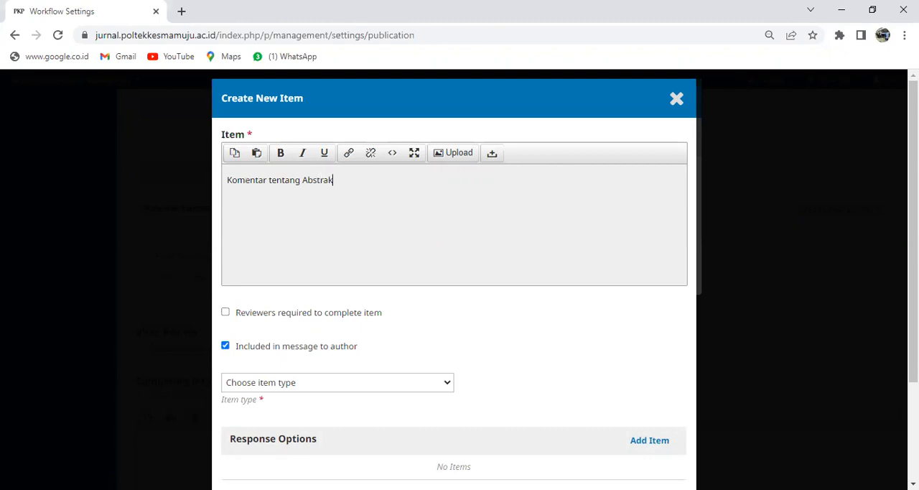
Step: Make the abstract comment item required for reviewers to complete and set its item type to Extended text box
{"action": "left_click_drag", "start_coordinate": [913, 302], "coordinate": [913, 333]}
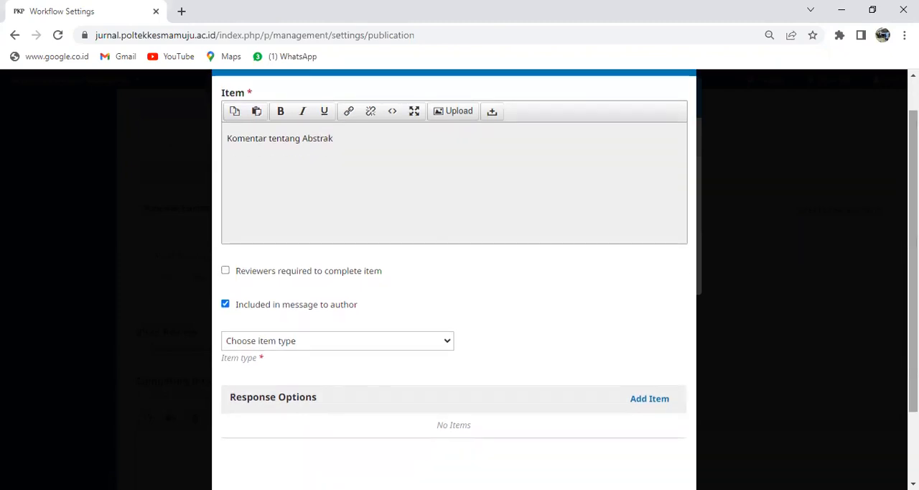
{"action": "left_click", "coordinate": [225, 277]}
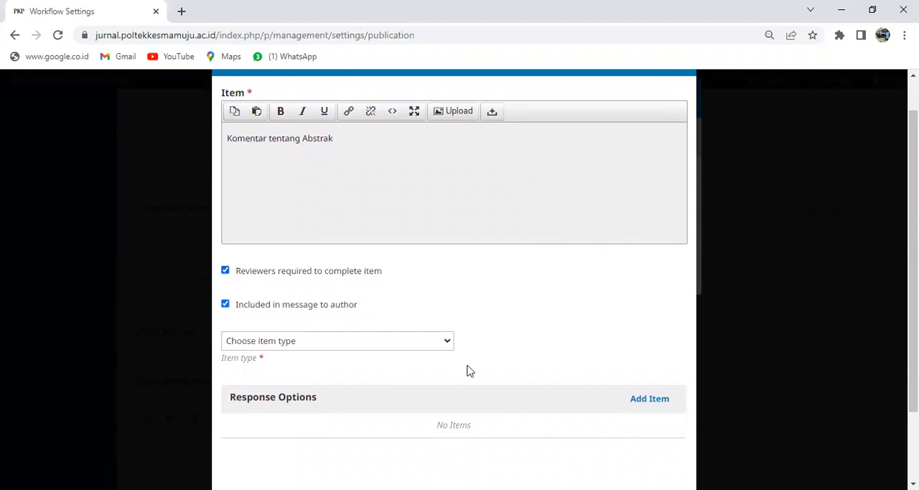
{"action": "left_click", "coordinate": [446, 342]}
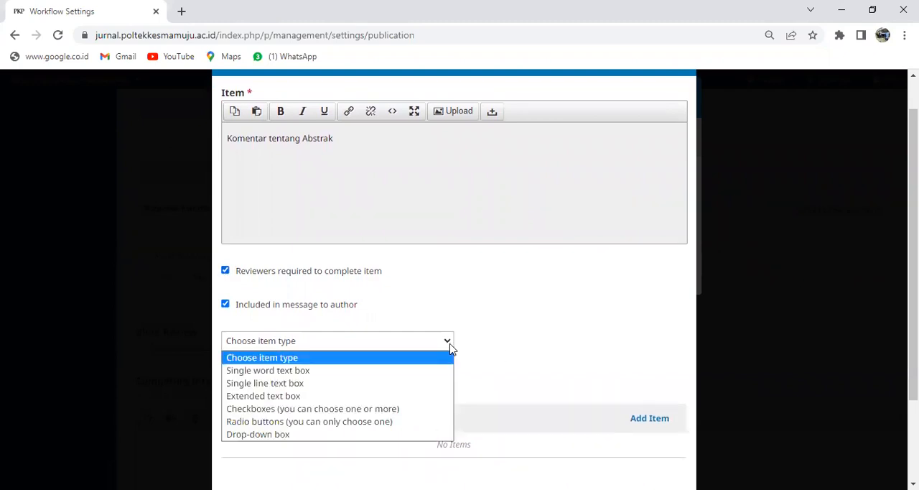
{"action": "left_click", "coordinate": [300, 397]}
Step: Add one blank response option to the abstract comment item and save the item
{"action": "scroll", "coordinate": [723, 323], "scroll_direction": "down", "scroll_amount": 1}
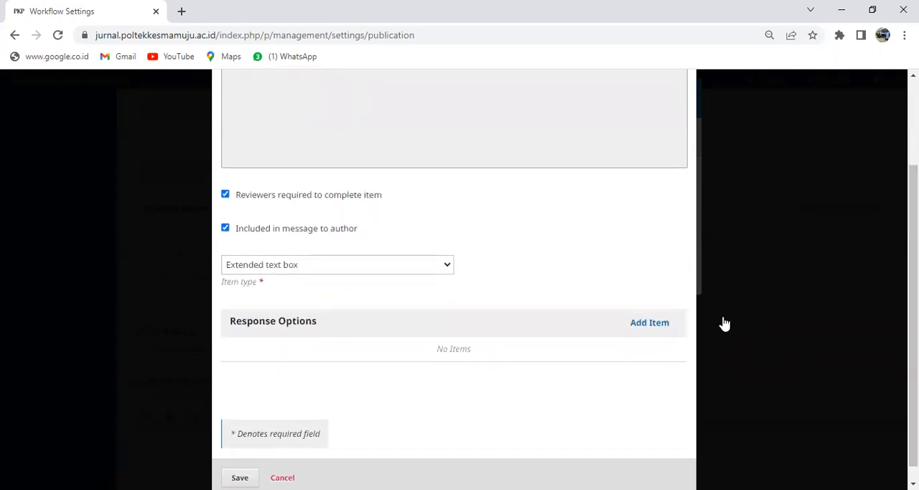
{"action": "left_click", "coordinate": [650, 323]}
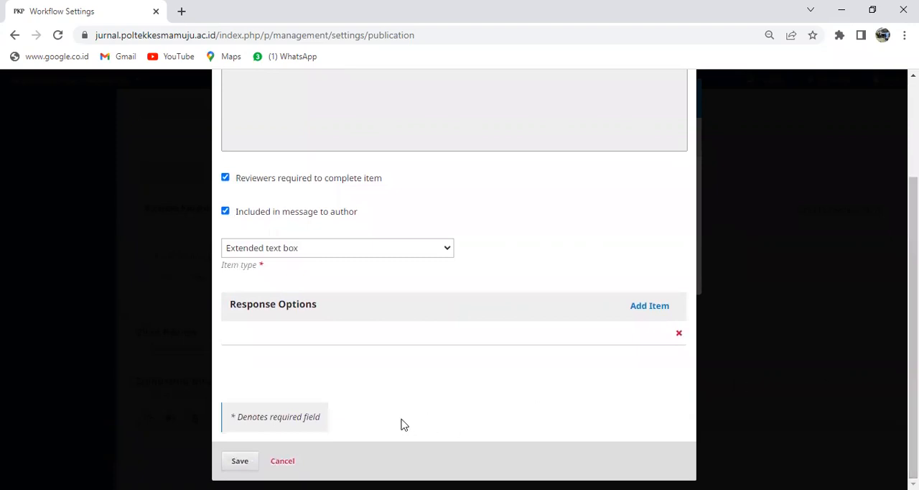
{"action": "left_click", "coordinate": [392, 337]}
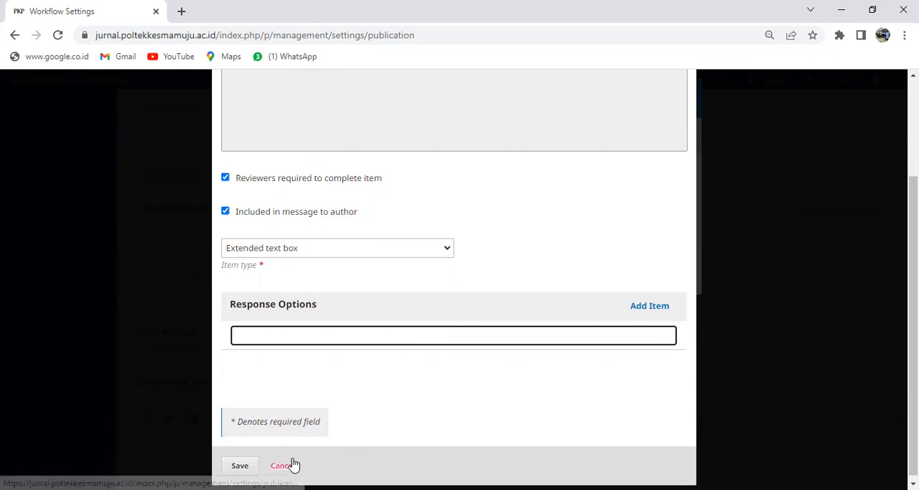
{"action": "left_click", "coordinate": [648, 276]}
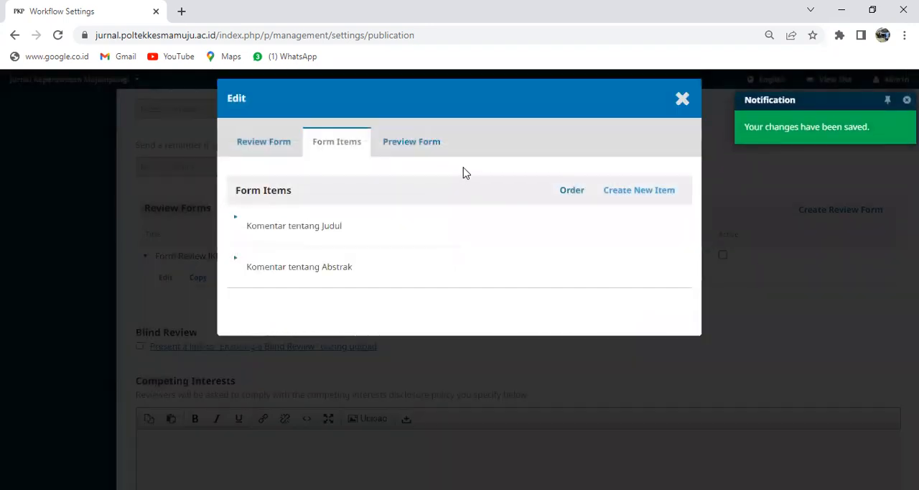
Step: Preview Form Review JKM and check its title and abstract comment fields
{"action": "left_click", "coordinate": [428, 146]}
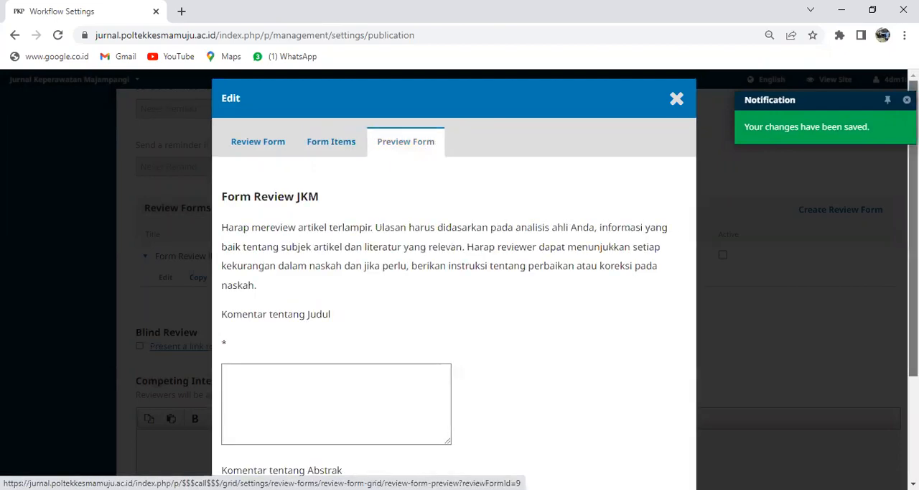
{"action": "scroll", "coordinate": [454, 287], "scroll_direction": "down", "scroll_amount": 2}
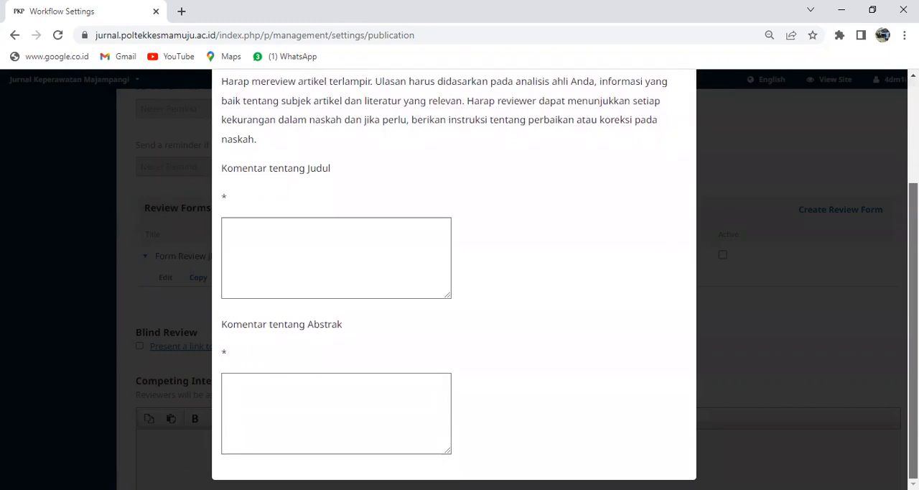
{"action": "scroll", "coordinate": [888, 290], "scroll_direction": "up", "scroll_amount": 2}
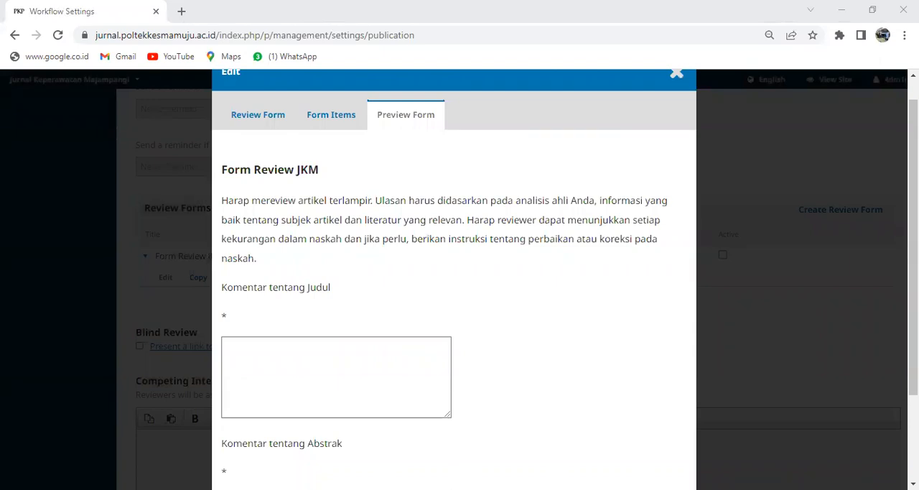
Step: Start a third form item and enter "Komentar tentang Pendahuluan" as its text
{"action": "left_click", "coordinate": [341, 119]}
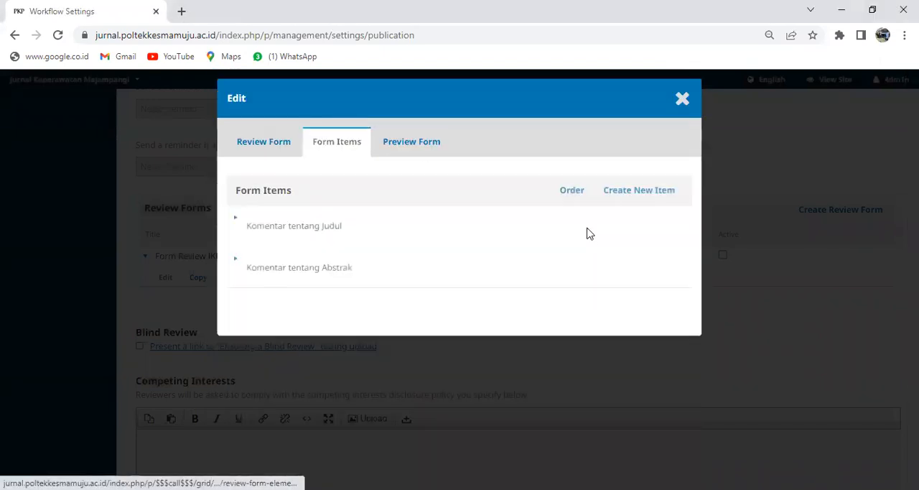
{"action": "left_click", "coordinate": [639, 191]}
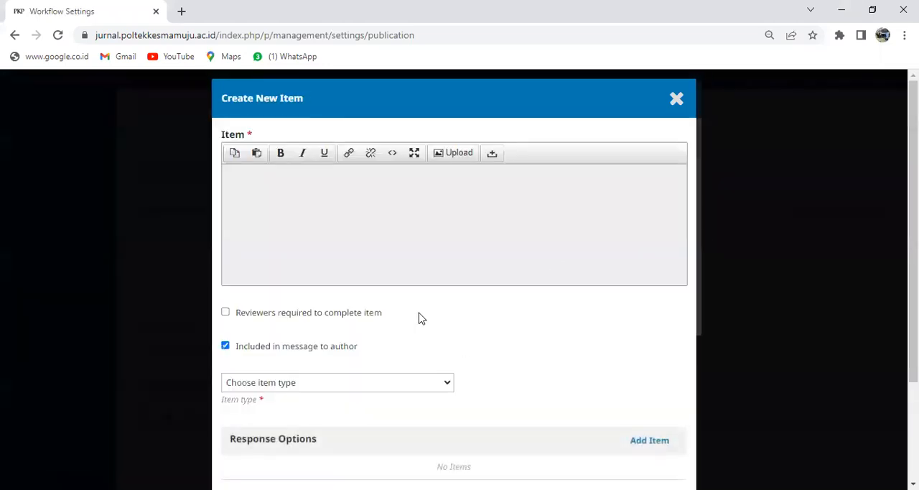
{"action": "left_click", "coordinate": [302, 185]}
{"action": "type", "text": "Komentar tentang"}
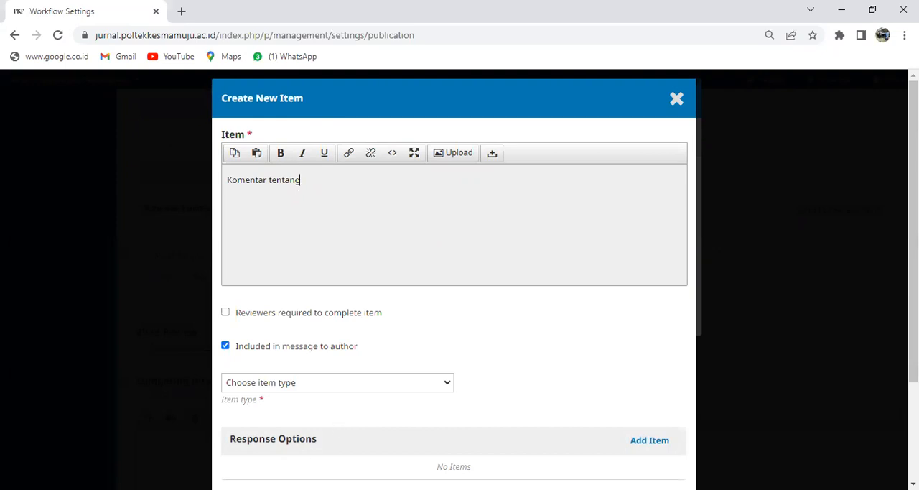
{"action": "key", "text": "alt+Tab"}
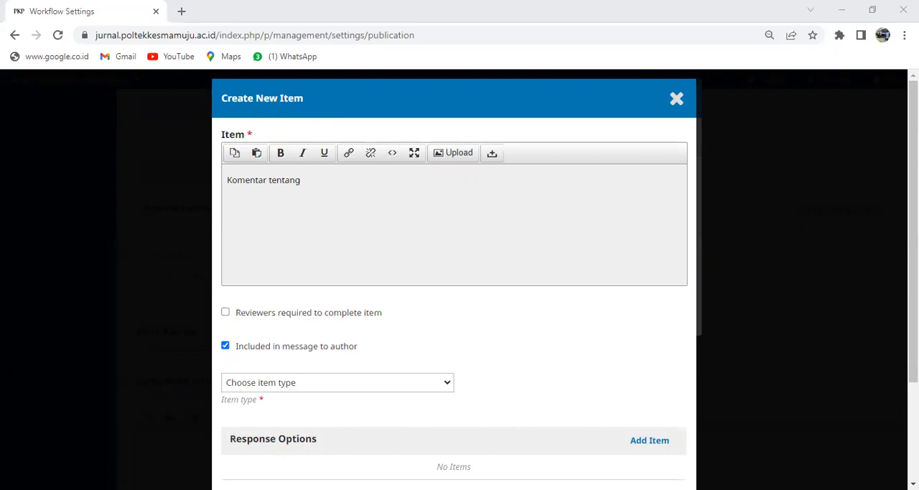
{"action": "key", "text": "alt+Tab"}
{"action": "type", "text": "Pen"}
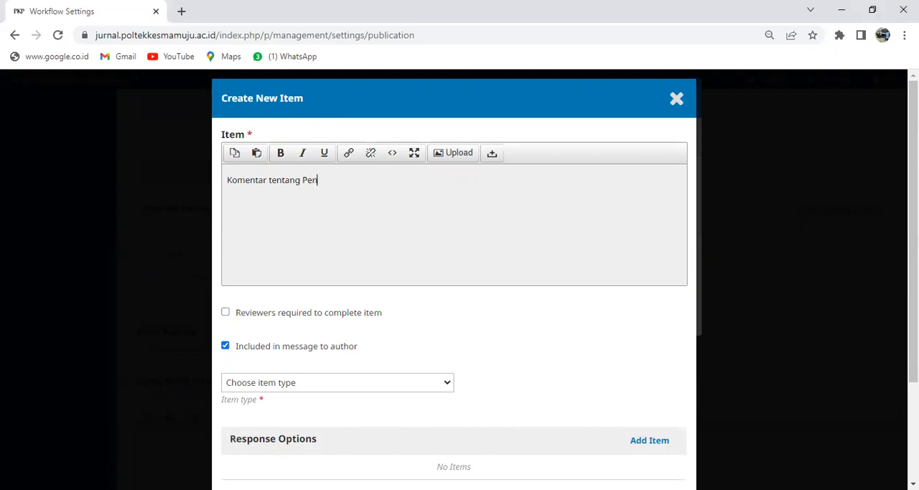
{"action": "type", "text": "dahuluan"}
Step: Set the Pendahuluan comment item's type to Extended text box and make it required for reviewers to complete
{"action": "left_click", "coordinate": [448, 389]}
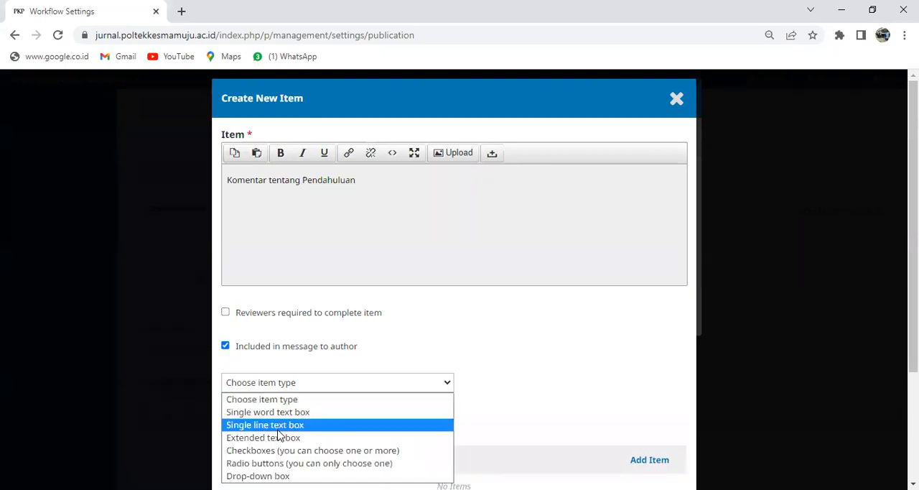
{"action": "left_click", "coordinate": [260, 438]}
{"action": "left_click", "coordinate": [225, 313]}
Step: Add one blank response option to the Pendahuluan comment item and save the item
{"action": "scroll", "coordinate": [748, 379], "scroll_direction": "down", "scroll_amount": 1}
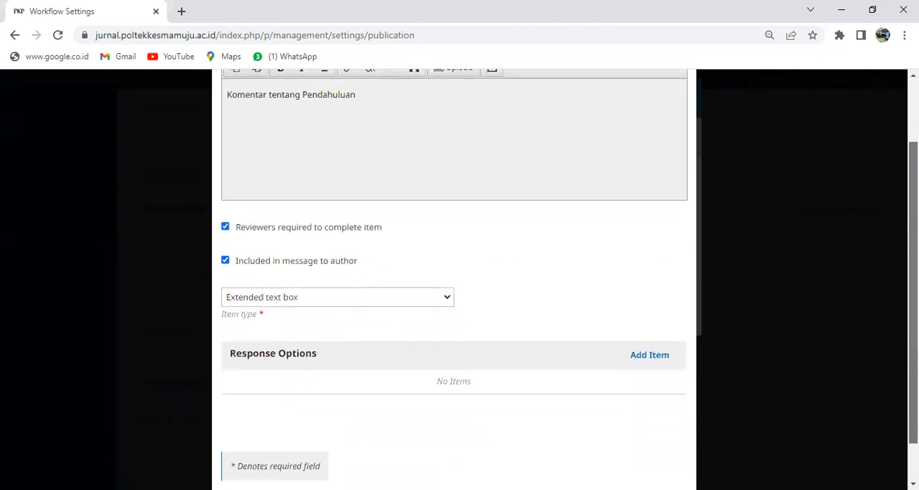
{"action": "left_click", "coordinate": [662, 345]}
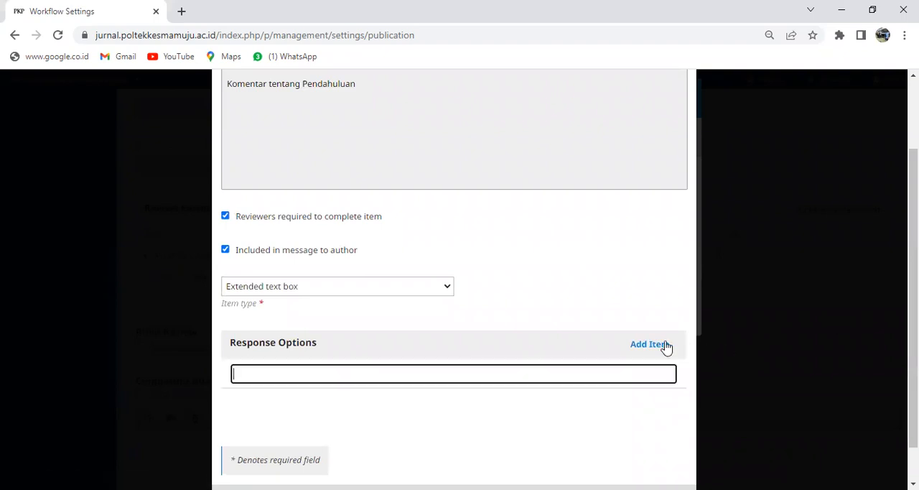
{"action": "left_click", "coordinate": [548, 400]}
{"action": "scroll", "coordinate": [548, 401], "scroll_direction": "up", "scroll_amount": 1}
{"action": "scroll", "coordinate": [548, 400], "scroll_direction": "down", "scroll_amount": 1}
{"action": "left_click", "coordinate": [240, 460]}
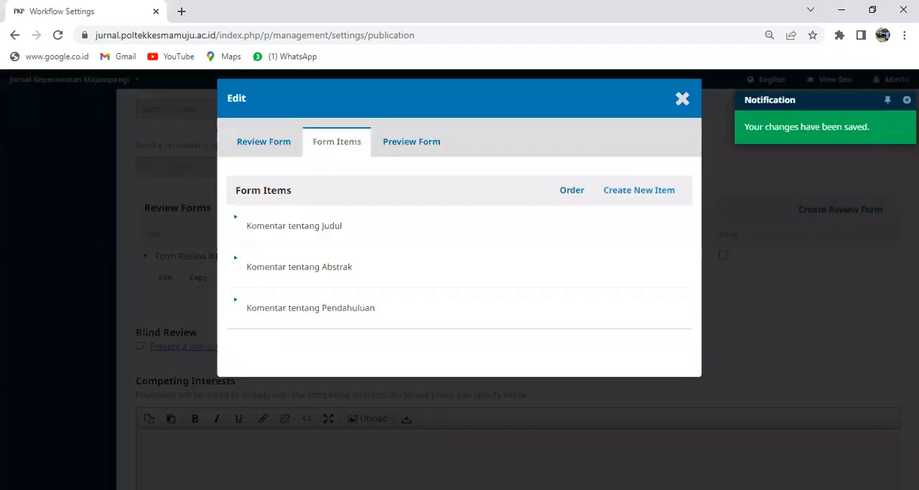
Step: Create a fourth form item with the text "Komentar tentang Bahan dan Metode"
{"action": "left_click", "coordinate": [641, 192]}
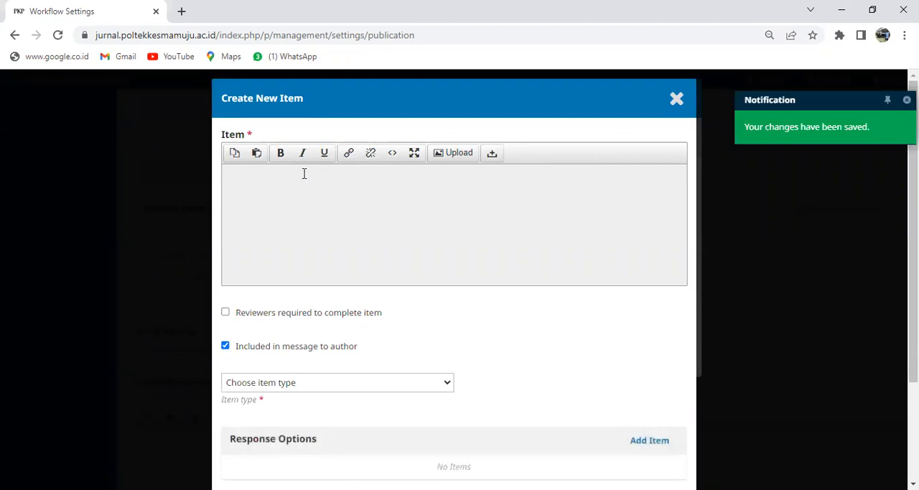
{"action": "type", "text": "Komentar tentang"}
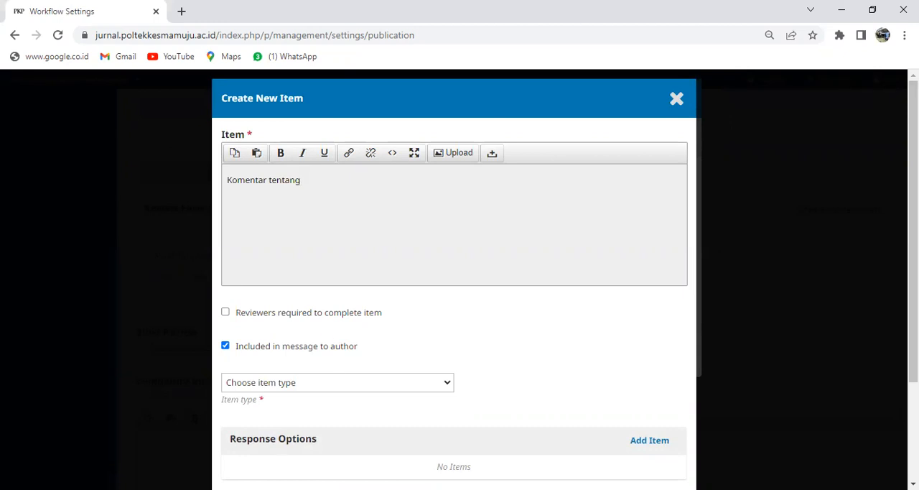
{"action": "key", "text": "alt+Tab"}
{"action": "key", "text": "alt+Tab"}
{"action": "type", "text": "Bahan dan Metode"}
Step: Make the Bahan dan Metode item required, set its type to Extended text box with one blank response option, and save it
{"action": "scroll", "coordinate": [244, 194], "scroll_direction": "down", "scroll_amount": 2}
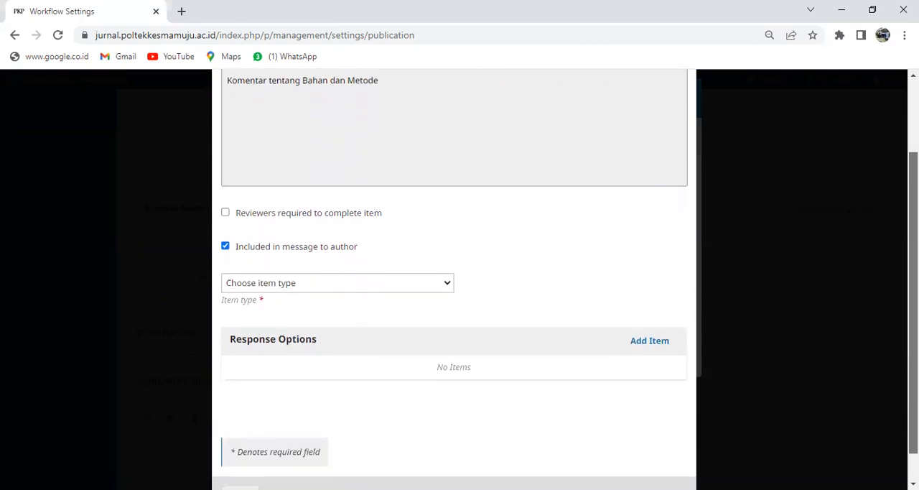
{"action": "left_click", "coordinate": [226, 185]}
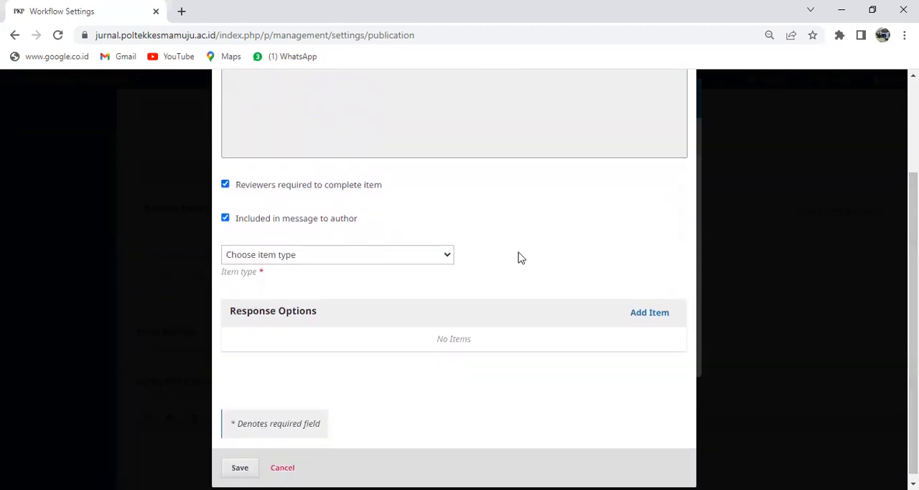
{"action": "scroll", "coordinate": [454, 316], "scroll_direction": "down", "scroll_amount": 1}
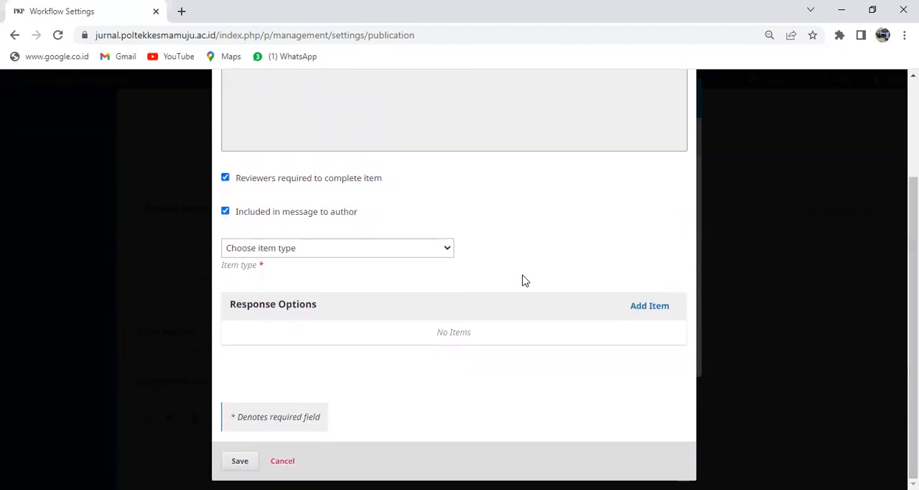
{"action": "left_click", "coordinate": [450, 252]}
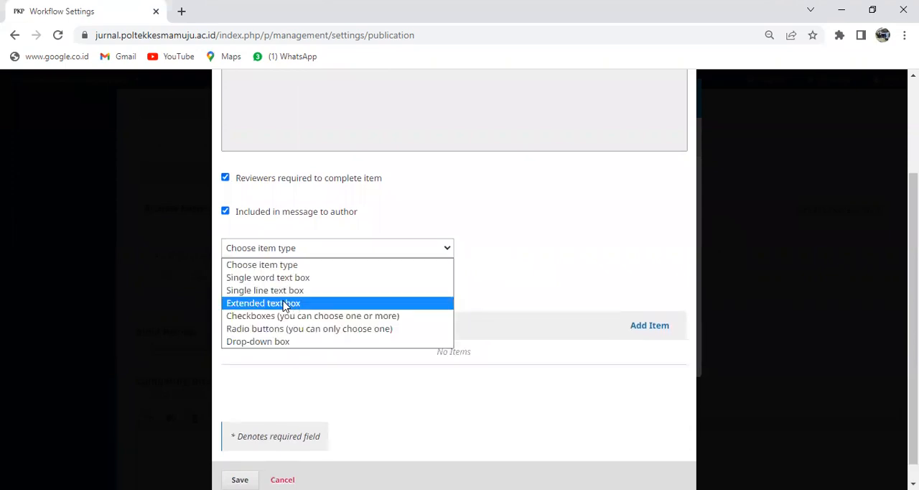
{"action": "left_click", "coordinate": [285, 304]}
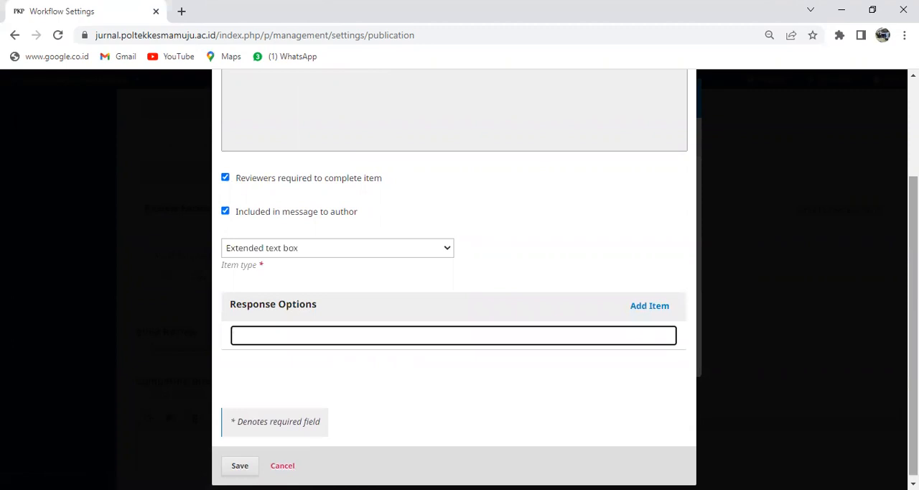
{"action": "key", "text": "Return"}
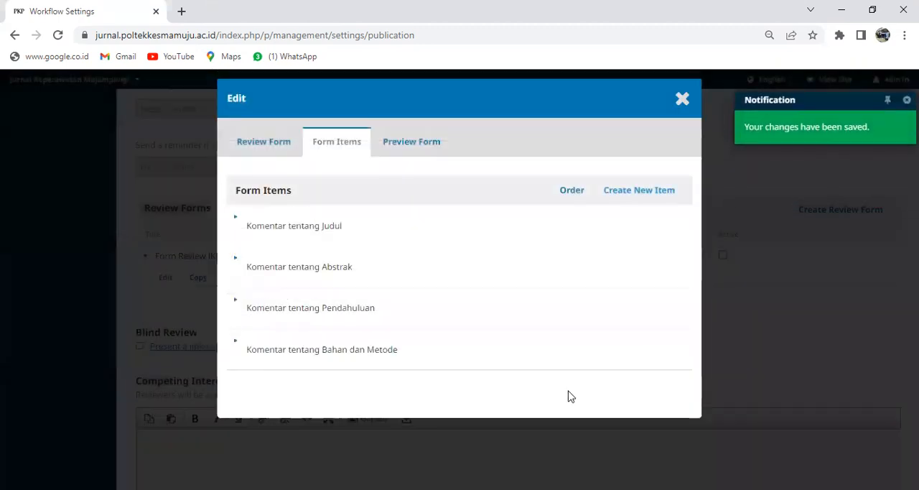
Step: Reopen the Abstrak comment item to check its required setting, item type and response options, and save it without edits
{"action": "left_click", "coordinate": [237, 260]}
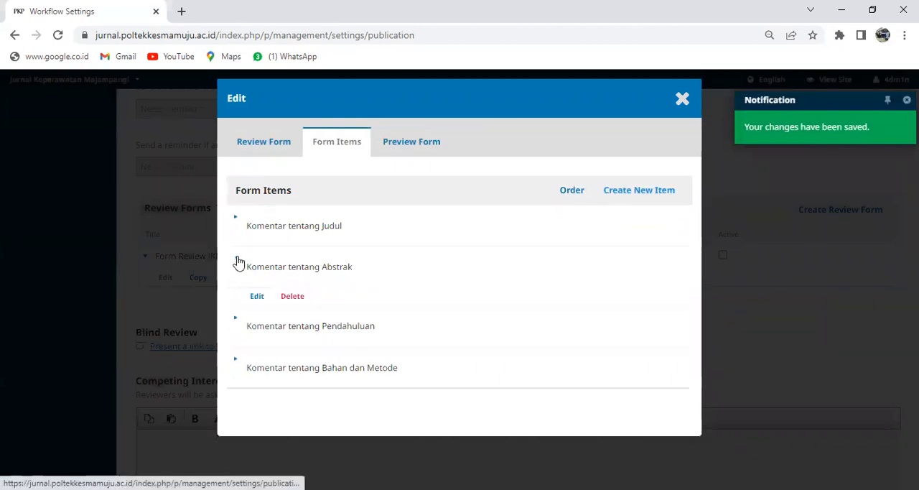
{"action": "left_click", "coordinate": [256, 295]}
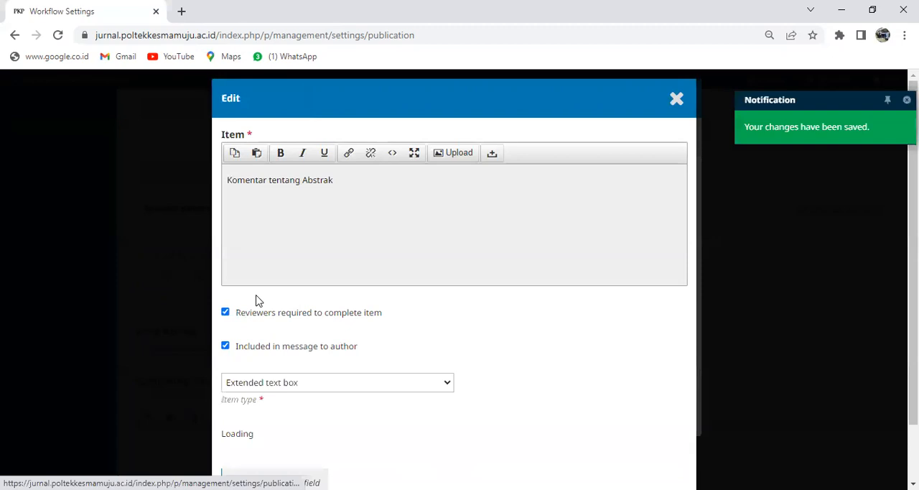
{"action": "scroll", "coordinate": [392, 450], "scroll_direction": "down", "scroll_amount": 2}
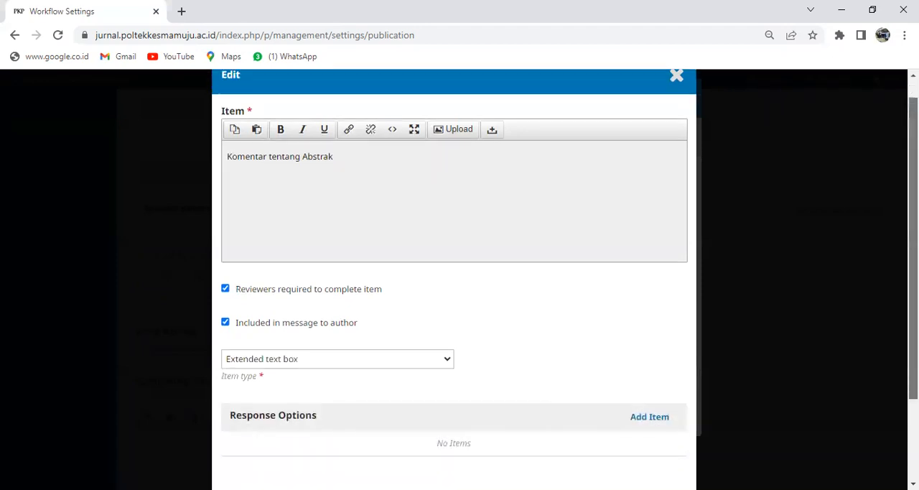
{"action": "left_click", "coordinate": [239, 461]}
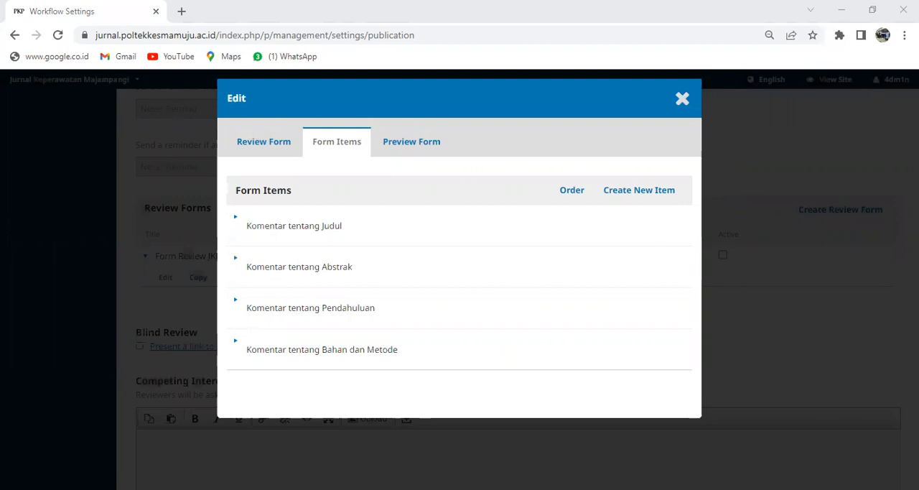
Step: Create a fifth form item with the text "Komentar tentang Hasil"
{"action": "left_click", "coordinate": [636, 190]}
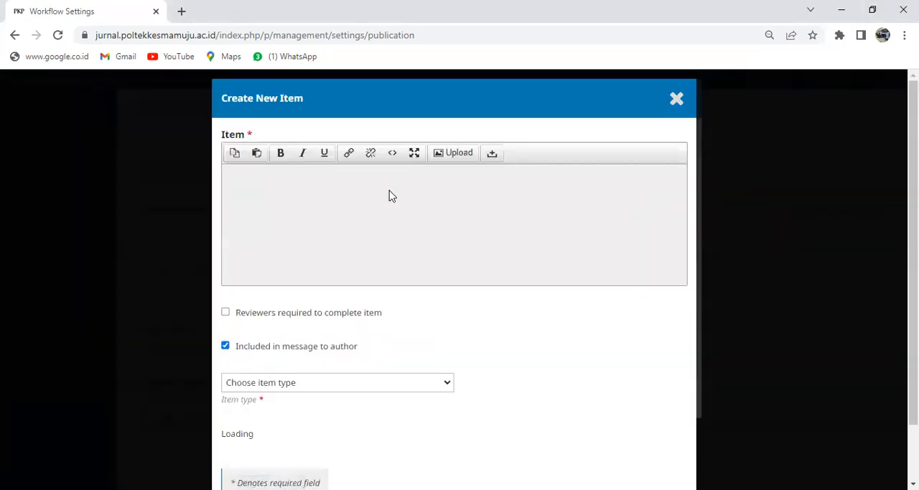
{"action": "left_click", "coordinate": [370, 192]}
{"action": "type", "text": "Ko"}
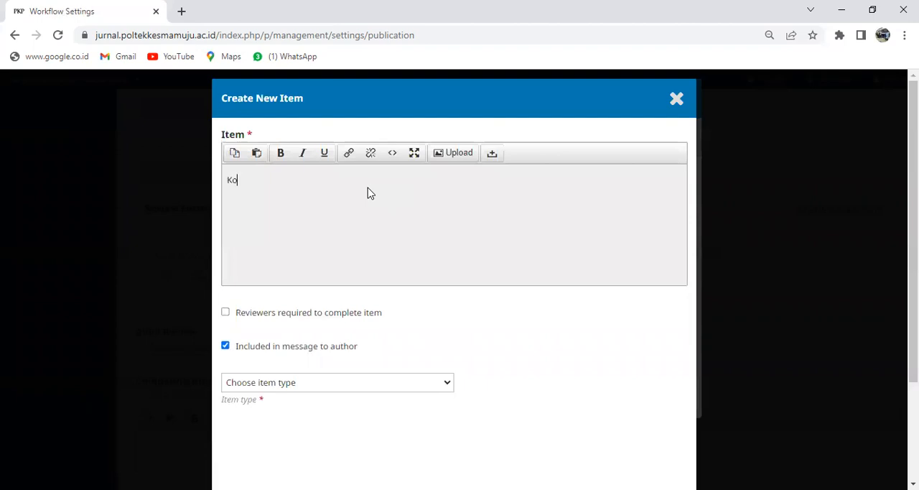
{"action": "type", "text": "mentar terntang Hasil"}
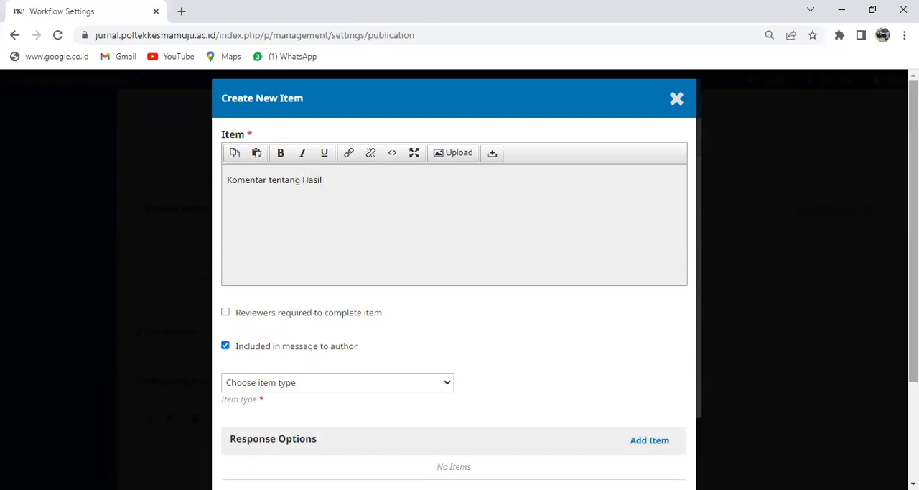
Step: Make the Hasil item required, set its type to Extended text box with one blank response option, and save it
{"action": "scroll", "coordinate": [426, 303], "scroll_direction": "down", "scroll_amount": 2}
{"action": "left_click", "coordinate": [227, 180]}
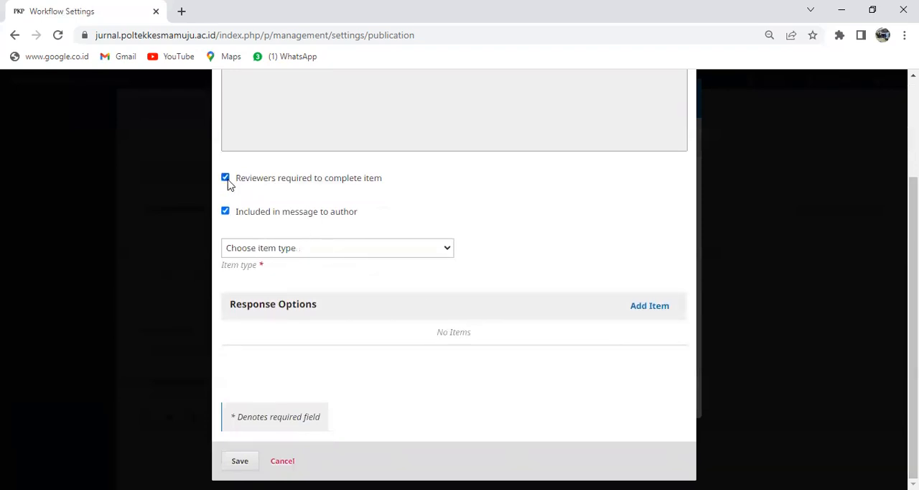
{"action": "left_click", "coordinate": [446, 249]}
{"action": "left_click", "coordinate": [295, 303]}
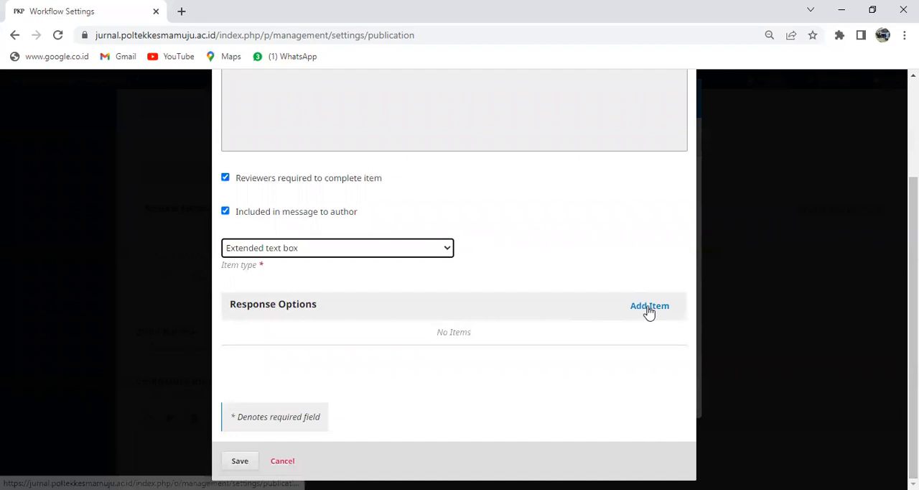
{"action": "left_click", "coordinate": [649, 309]}
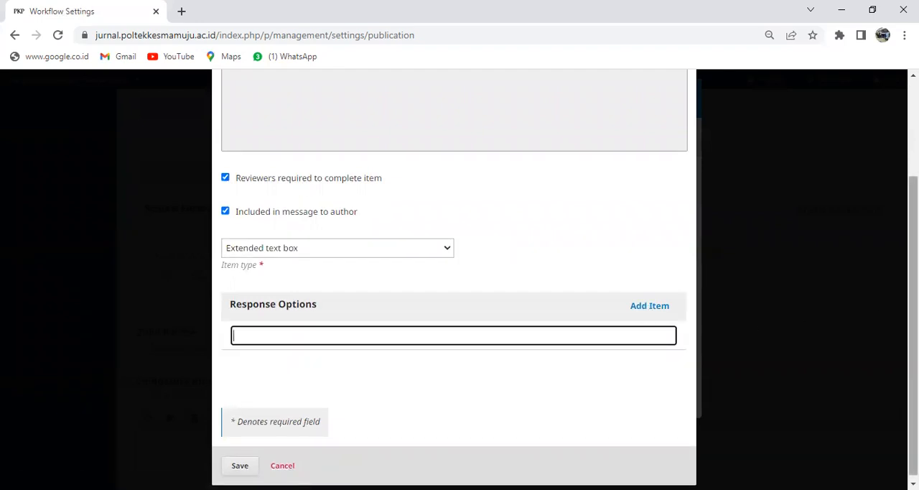
{"action": "left_click_drag", "start_coordinate": [913, 313], "coordinate": [913, 323]}
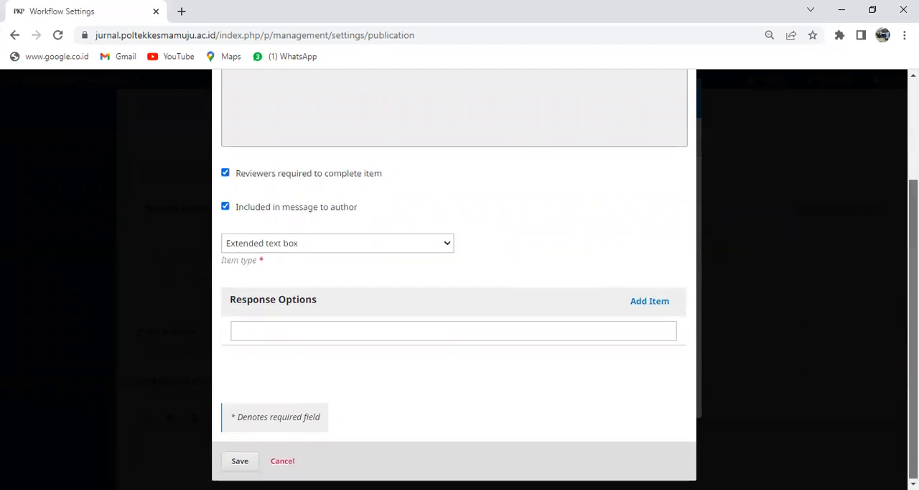
{"action": "left_click", "coordinate": [241, 462]}
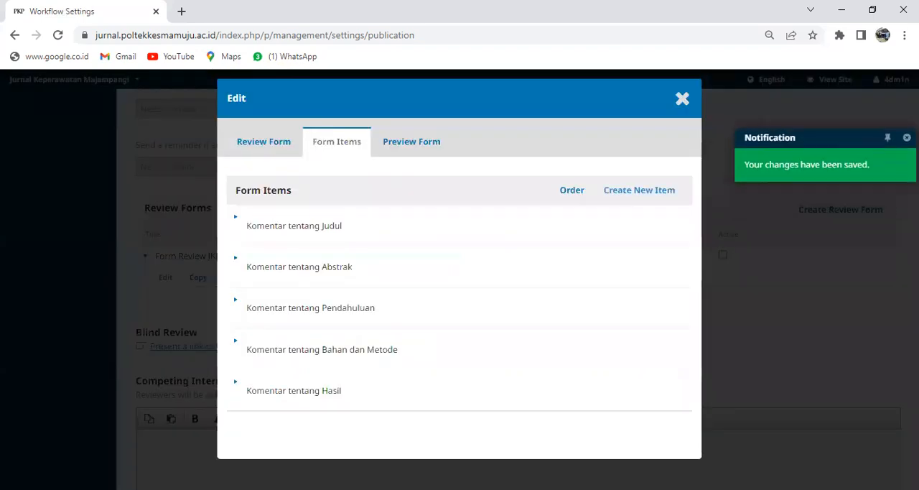
Step: Preview Form Review JKM and check the comment fields from Judul through Hasil
{"action": "left_click", "coordinate": [432, 143]}
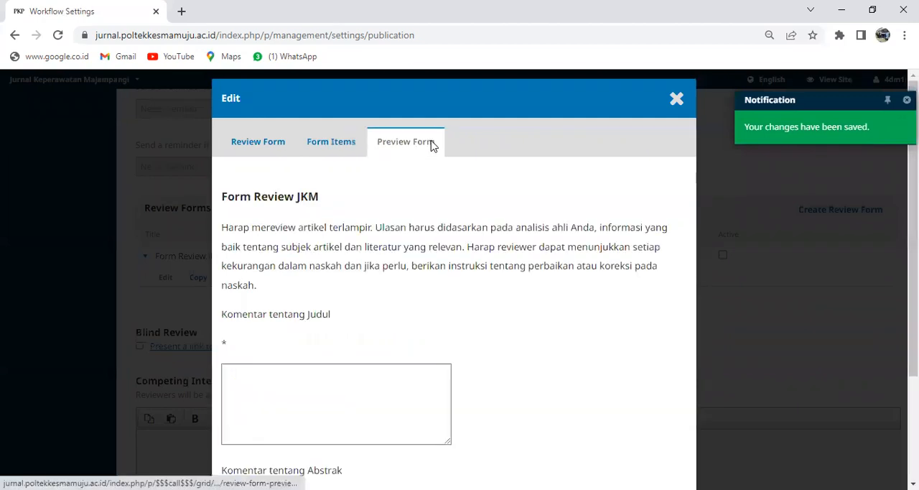
{"action": "scroll", "coordinate": [454, 287], "scroll_direction": "down", "scroll_amount": 7}
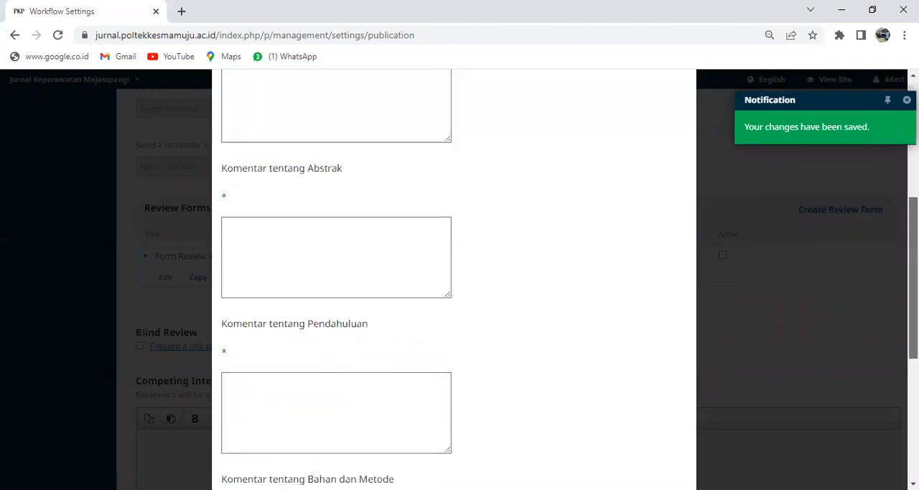
{"action": "scroll", "coordinate": [454, 287], "scroll_direction": "down", "scroll_amount": 1}
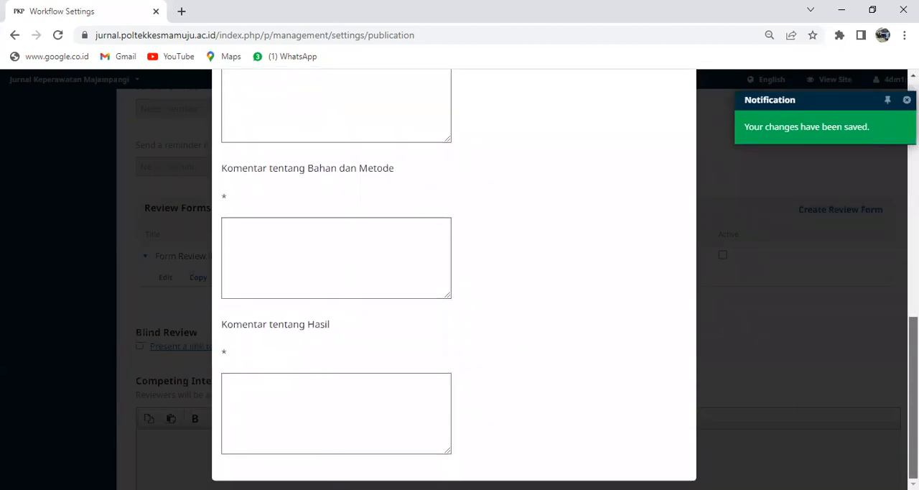
{"action": "scroll", "coordinate": [866, 115], "scroll_direction": "up", "scroll_amount": 8}
Step: Return to the form items and create a sixth item with the text "Komentar tentang Pembahasan"
{"action": "left_click", "coordinate": [346, 147]}
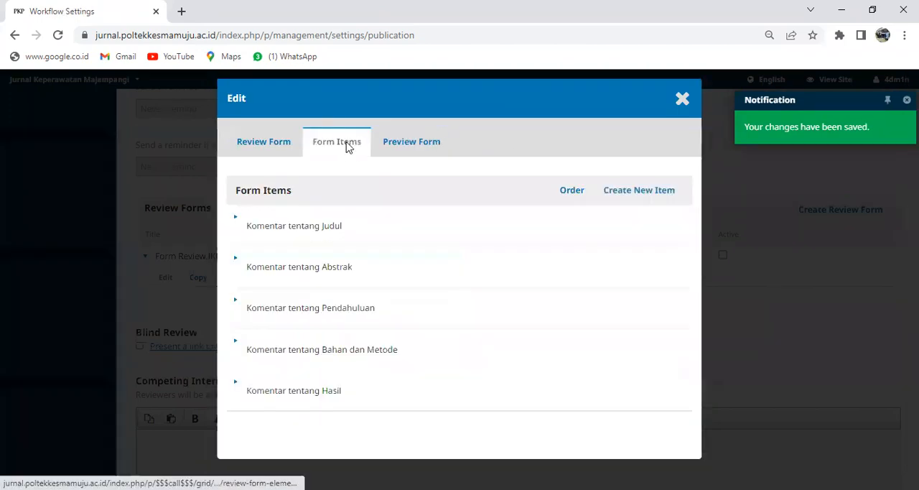
{"action": "left_click", "coordinate": [654, 191]}
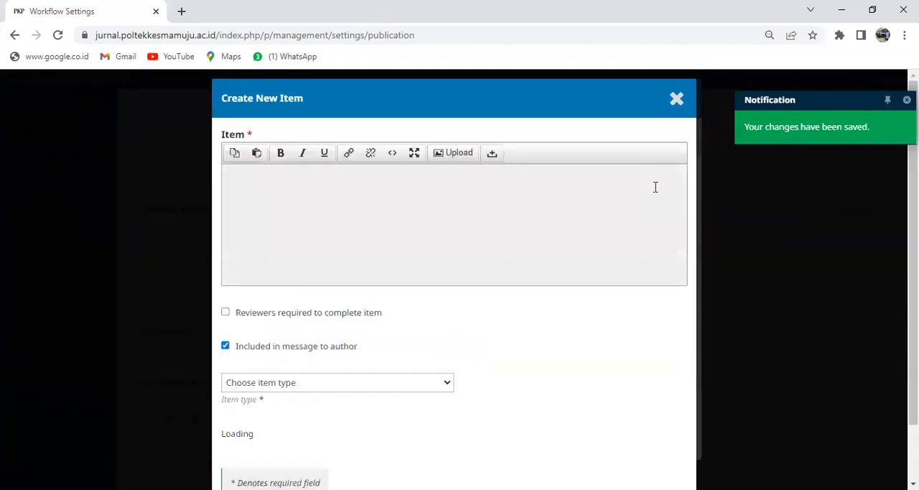
{"action": "left_click", "coordinate": [291, 181]}
{"action": "type", "text": "Komentar tentang"}
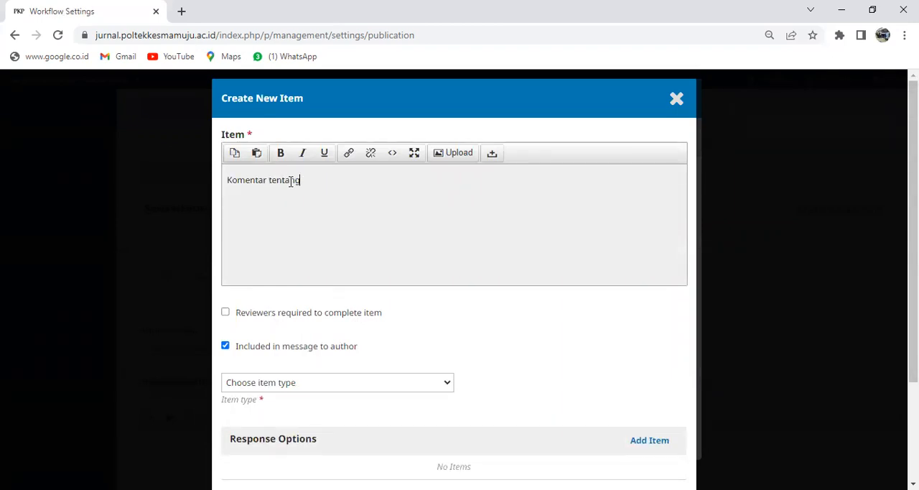
{"action": "type", "text": " Pem"}
Step: Make the Pembahasan comment item required for reviewers, set its type to Extended text box and add response options
{"action": "scroll", "coordinate": [333, 228], "scroll_direction": "down", "scroll_amount": 2}
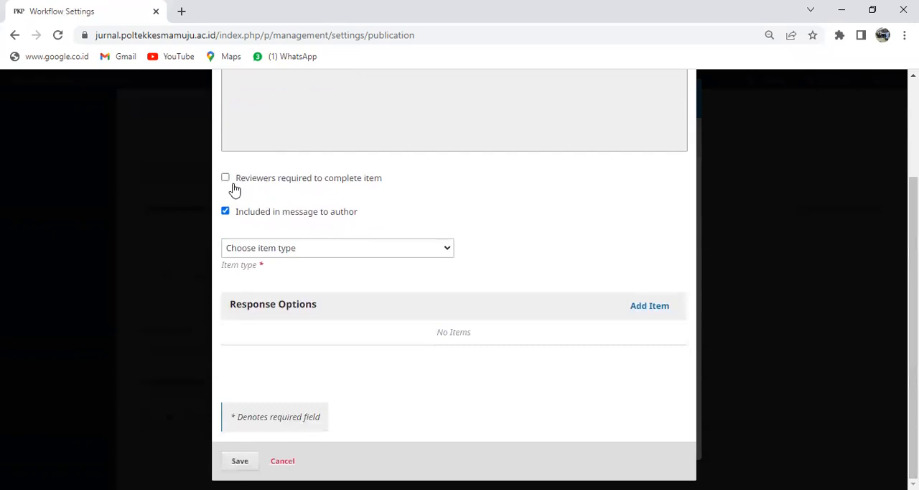
{"action": "left_click", "coordinate": [445, 248]}
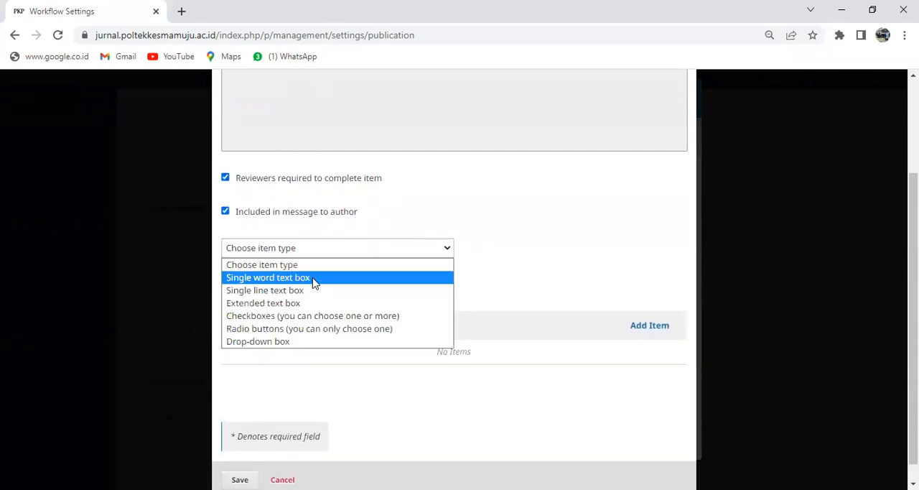
{"action": "left_click", "coordinate": [271, 303]}
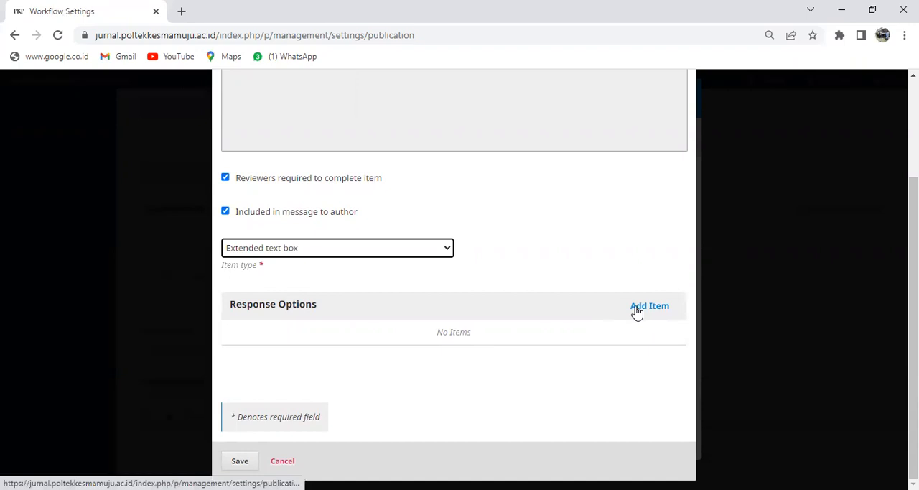
{"action": "left_click", "coordinate": [636, 309]}
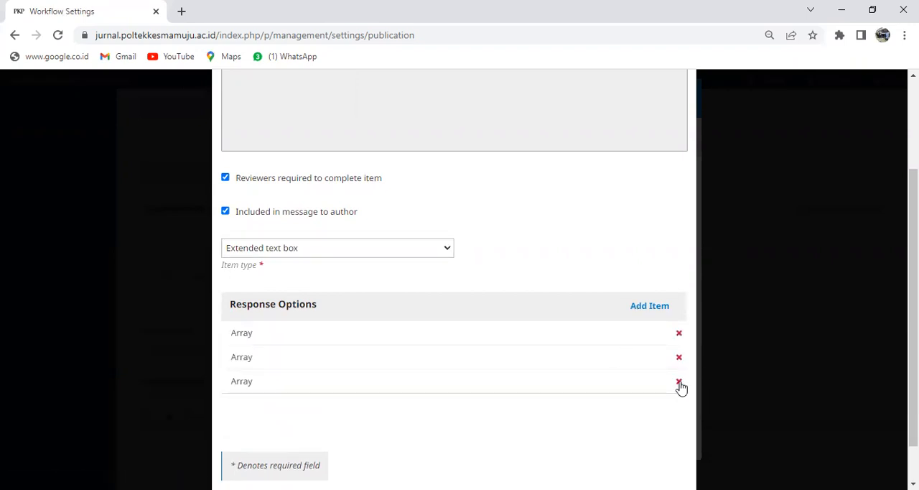
Step: Delete the surplus third response option from the Pembahasan comment item and save the item
{"action": "left_click", "coordinate": [678, 382]}
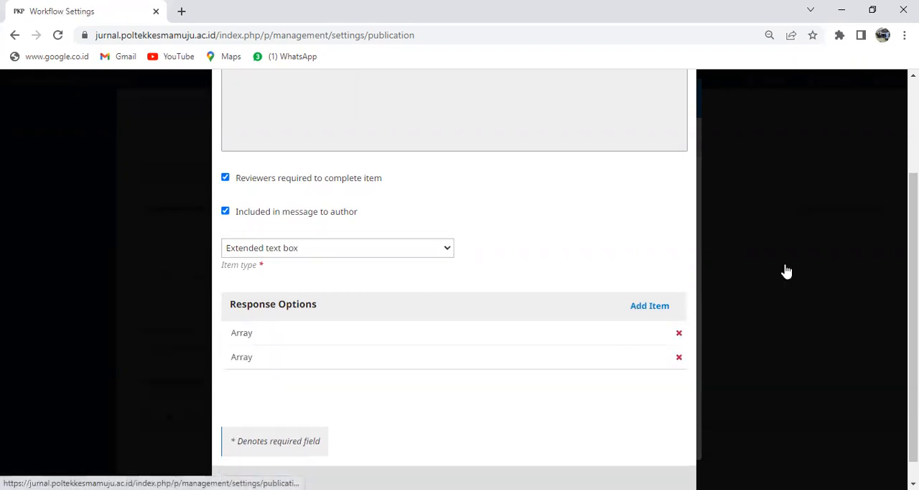
{"action": "left_click", "coordinate": [679, 357]}
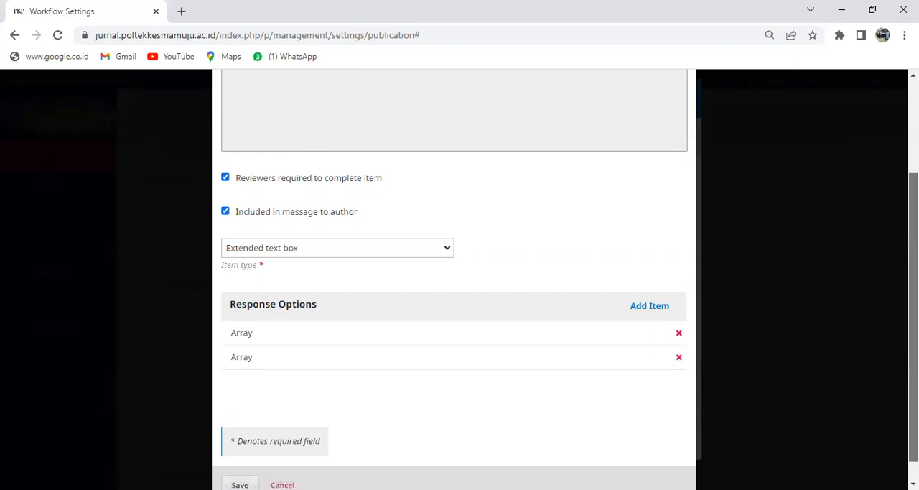
{"action": "scroll", "coordinate": [862, 459], "scroll_direction": "down", "scroll_amount": 1}
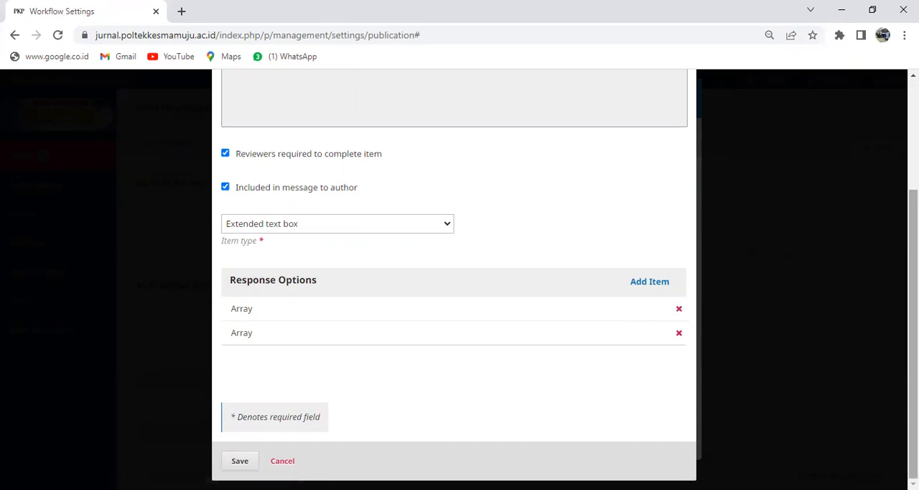
{"action": "mouse_move", "coordinate": [913, 309]}
{"action": "left_mouse_down"}
{"action": "mouse_move", "coordinate": [913, 198]}
{"action": "mouse_move", "coordinate": [913, 310]}
{"action": "left_mouse_up"}
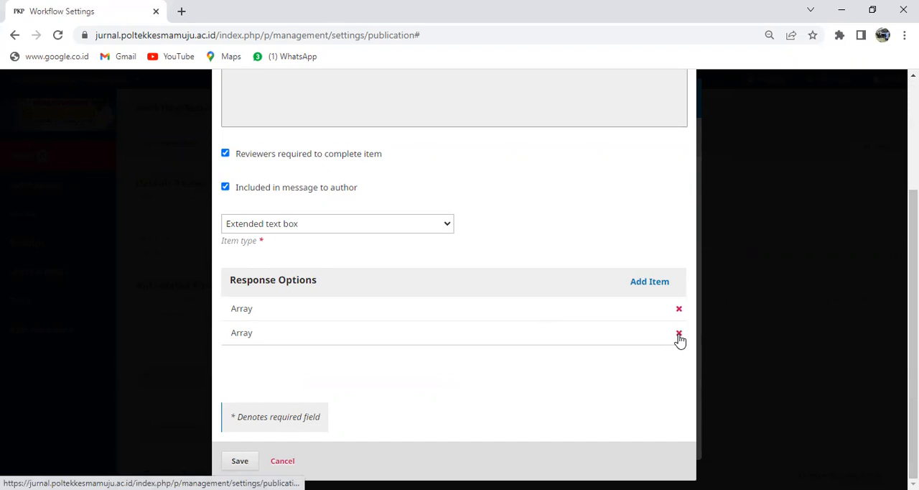
{"action": "left_click", "coordinate": [239, 462]}
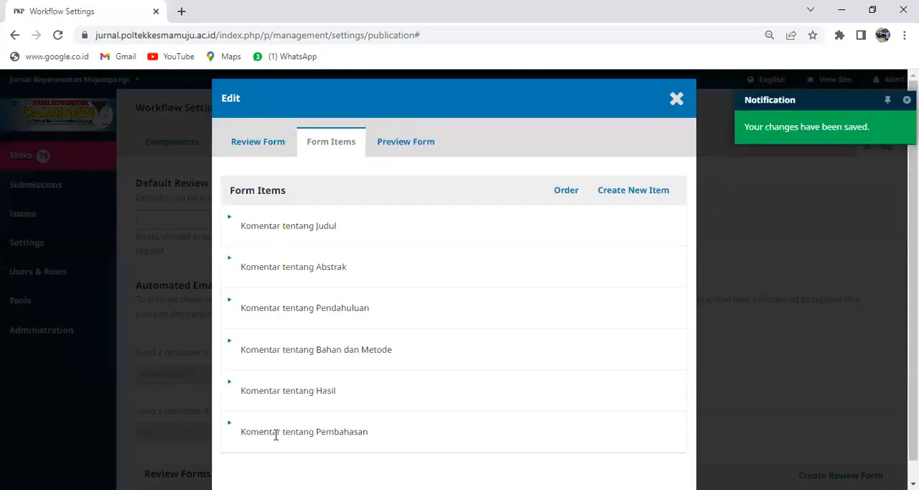
Step: Reopen the "Komentar tentang Pembahasan" item for editing, add one blank response option and save the item
{"action": "left_click", "coordinate": [229, 425]}
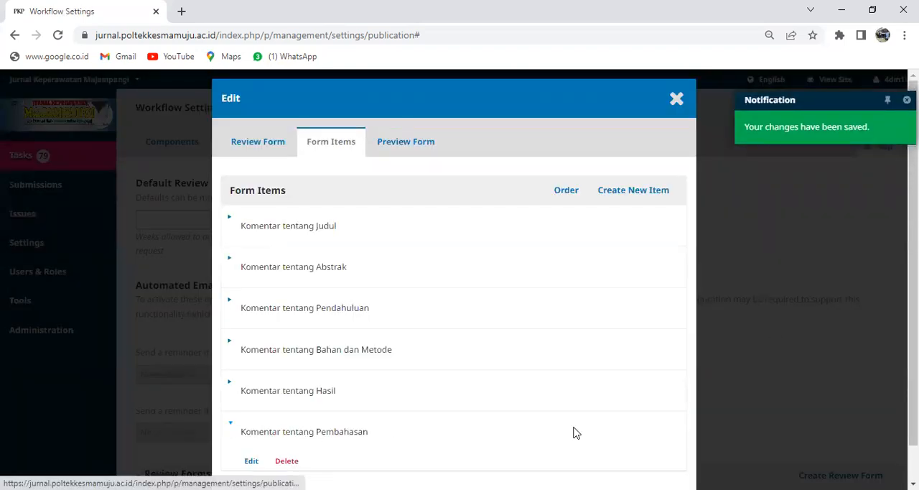
{"action": "scroll", "coordinate": [502, 388], "scroll_direction": "down", "scroll_amount": 1}
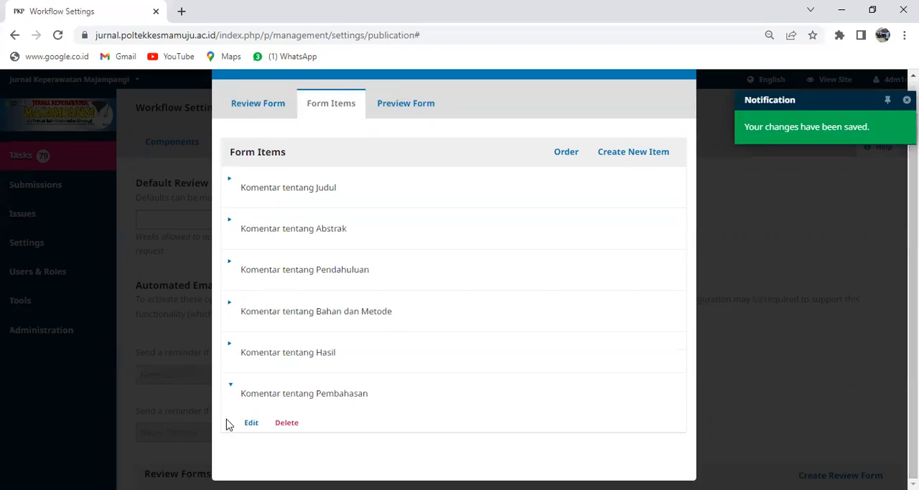
{"action": "left_click", "coordinate": [249, 424]}
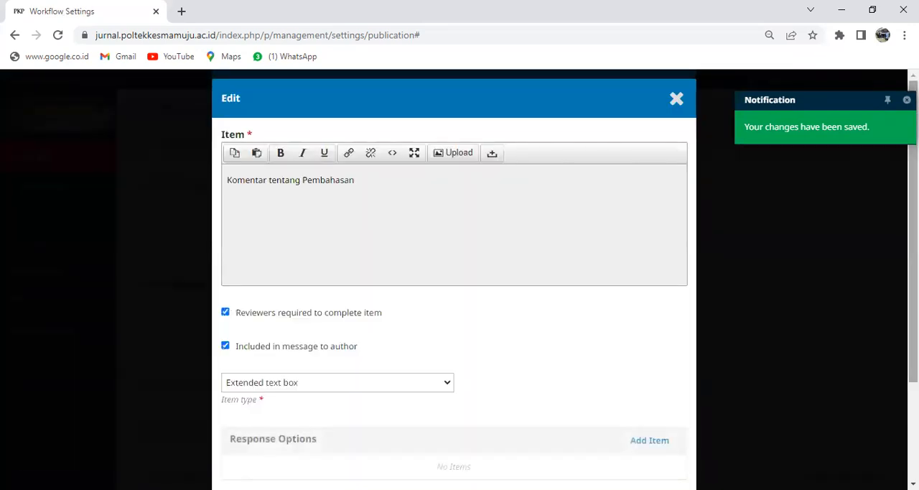
{"action": "scroll", "coordinate": [453, 287], "scroll_direction": "down", "scroll_amount": 2}
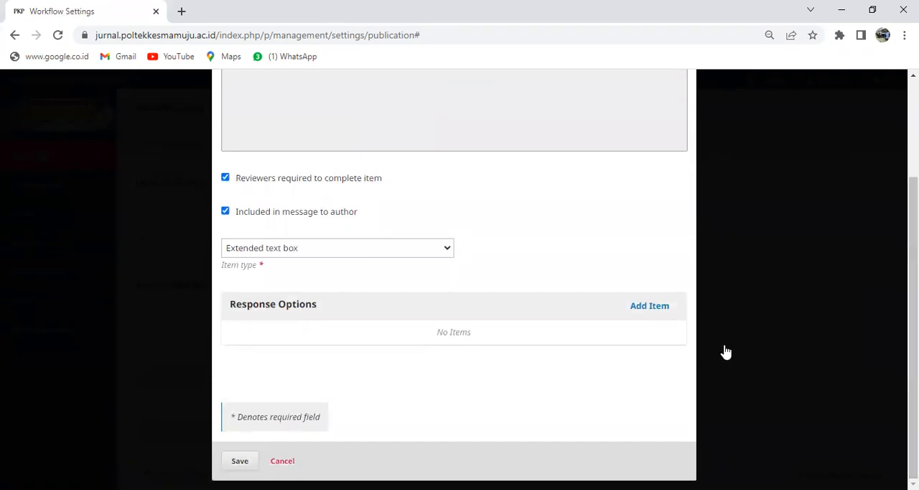
{"action": "left_click", "coordinate": [651, 313]}
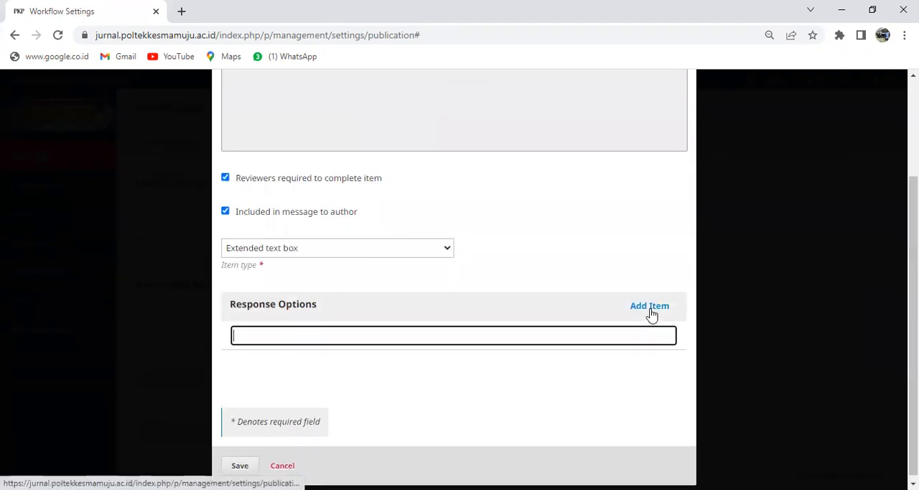
{"action": "left_click", "coordinate": [240, 467]}
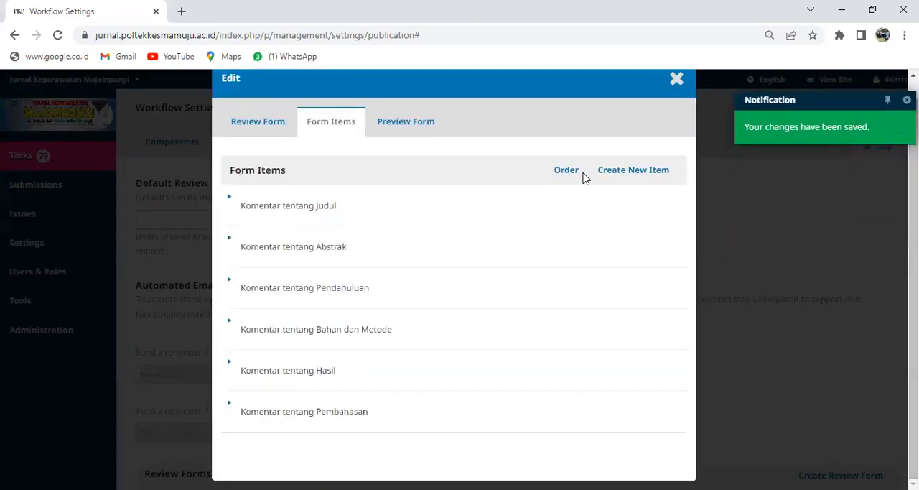
Step: Preview Form Review JKM and check the comment fields from Judul through Pembahasan
{"action": "left_click", "coordinate": [421, 123]}
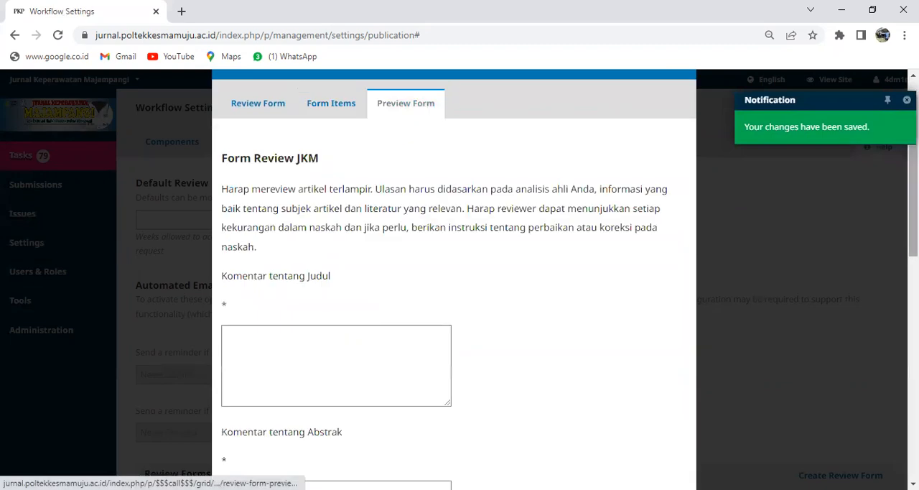
{"action": "scroll", "coordinate": [453, 288], "scroll_direction": "down", "scroll_amount": 5}
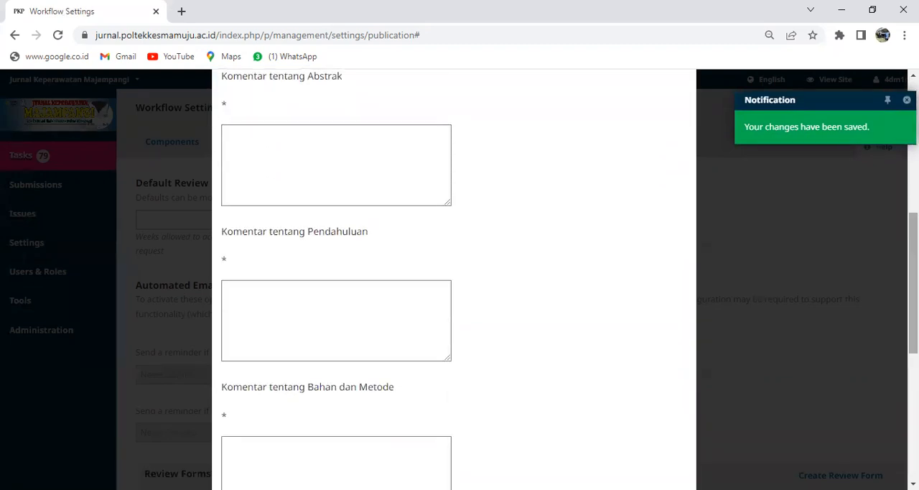
{"action": "scroll", "coordinate": [894, 188], "scroll_direction": "down", "scroll_amount": 4}
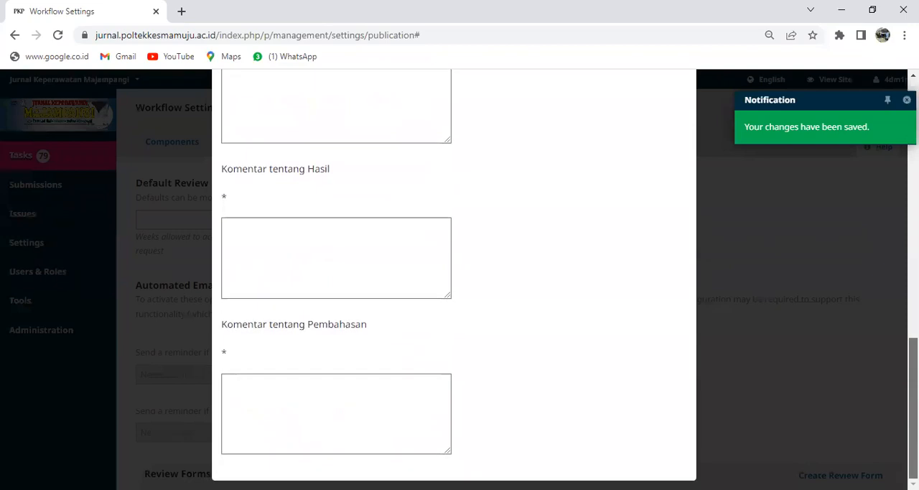
{"action": "scroll", "coordinate": [894, 188], "scroll_direction": "up", "scroll_amount": 15}
Step: Create and save a reviewer-required form item "Komentar tentang Kesimpulan" of type Extended text box with one blank response option
{"action": "left_click", "coordinate": [337, 140]}
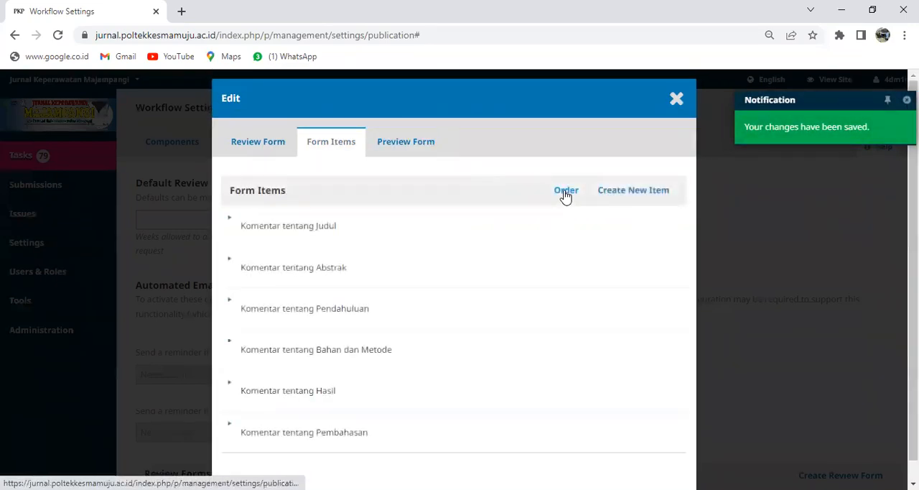
{"action": "left_click", "coordinate": [609, 195]}
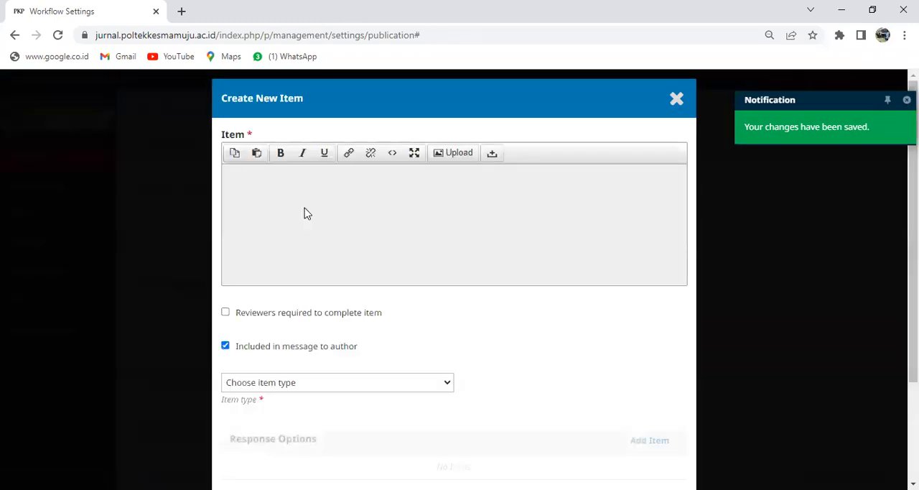
{"action": "type", "text": "Komentar tentang Kesimpulan"}
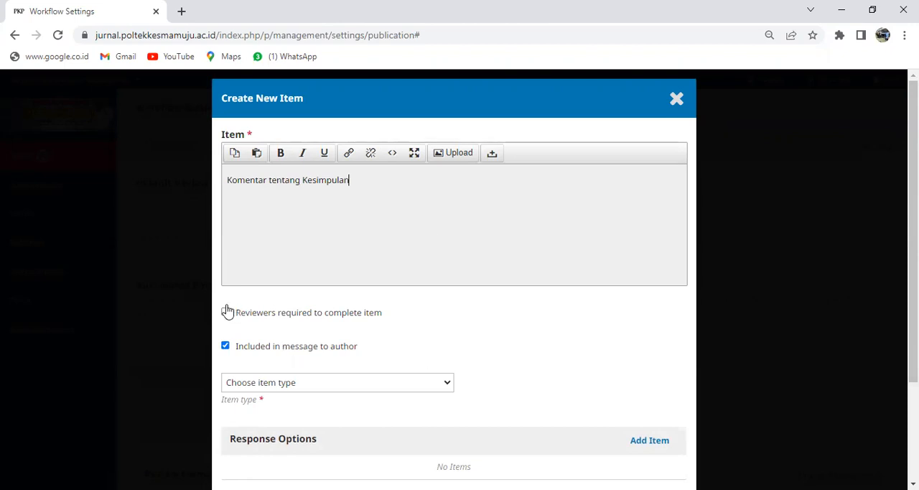
{"action": "left_click", "coordinate": [448, 384]}
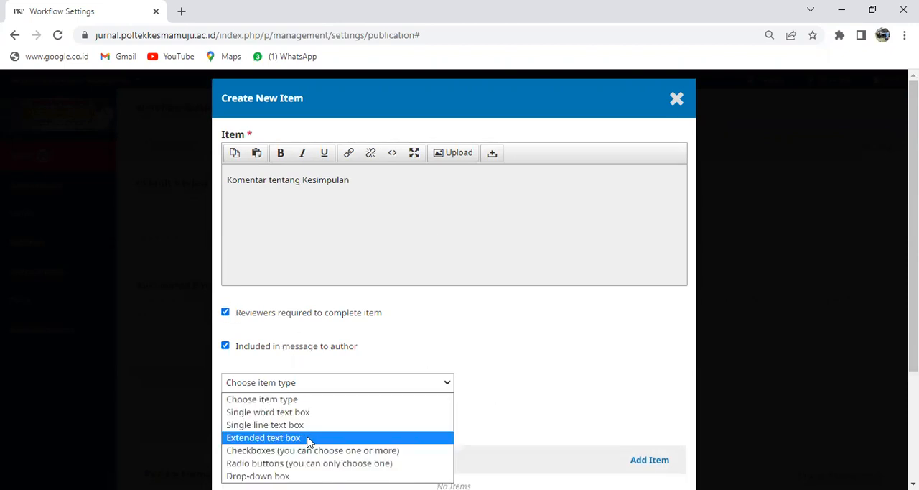
{"action": "left_click", "coordinate": [308, 439]}
{"action": "scroll", "coordinate": [812, 386], "scroll_direction": "down", "scroll_amount": 2}
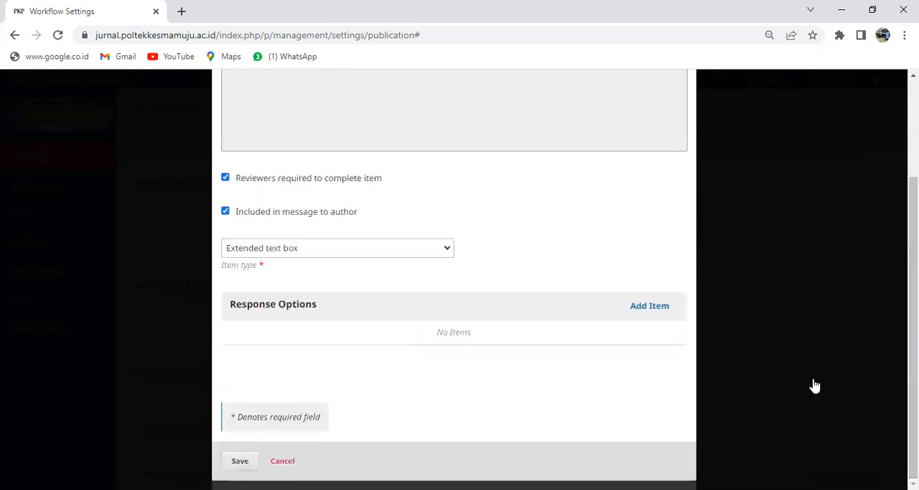
{"action": "left_click", "coordinate": [657, 308]}
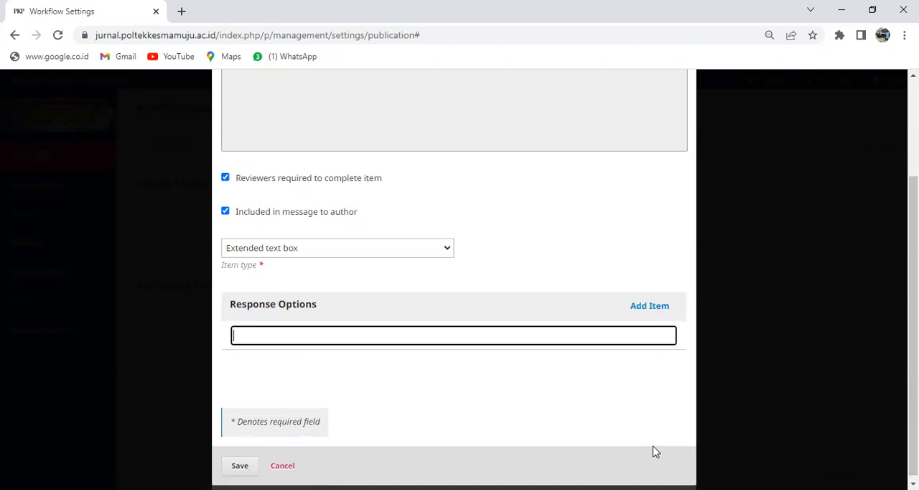
{"action": "left_click", "coordinate": [239, 464]}
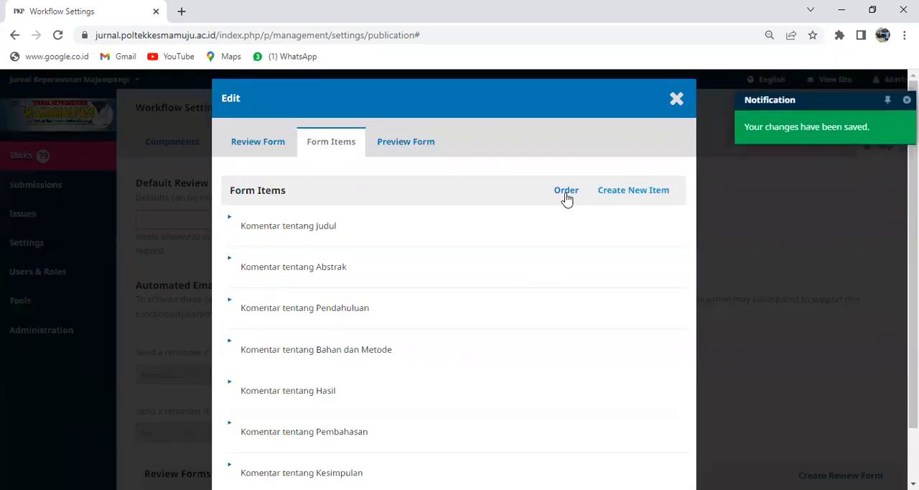
Step: Create and save a reviewer-required form item "Komentar tentang Daftar Pustaka" of type Extended text box with one blank response option
{"action": "left_click", "coordinate": [639, 191]}
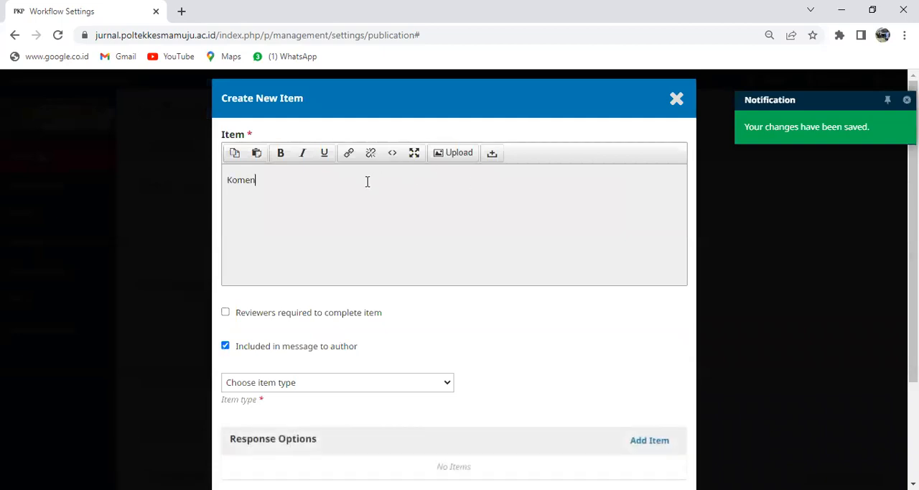
{"action": "key", "text": "BackSpace"}
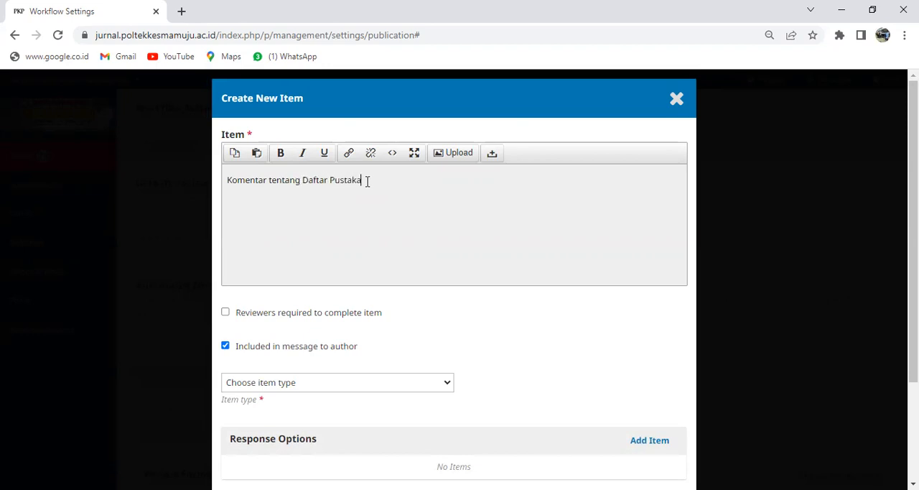
{"action": "scroll", "coordinate": [905, 208], "scroll_direction": "down", "scroll_amount": 2}
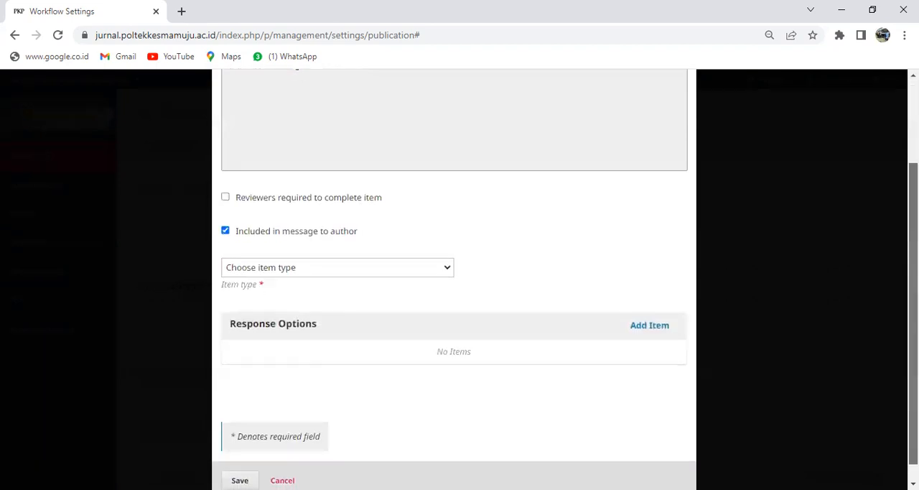
{"action": "left_click", "coordinate": [446, 270]}
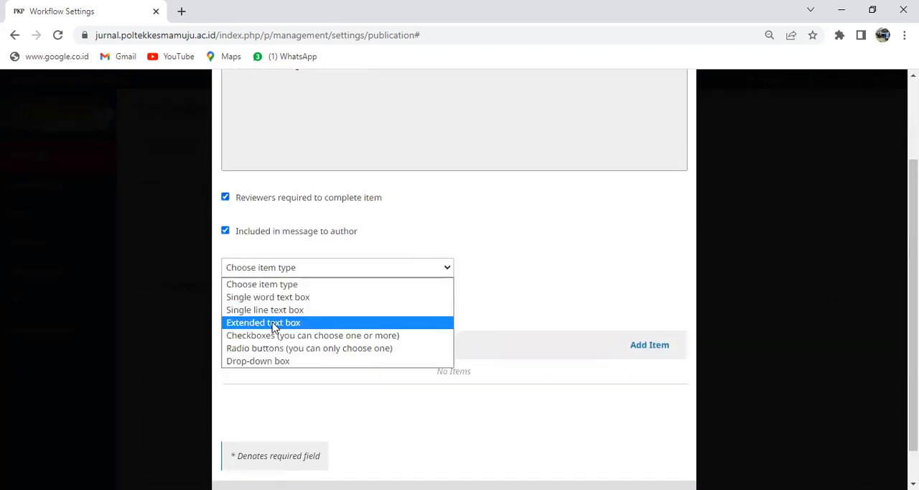
{"action": "left_click", "coordinate": [273, 325]}
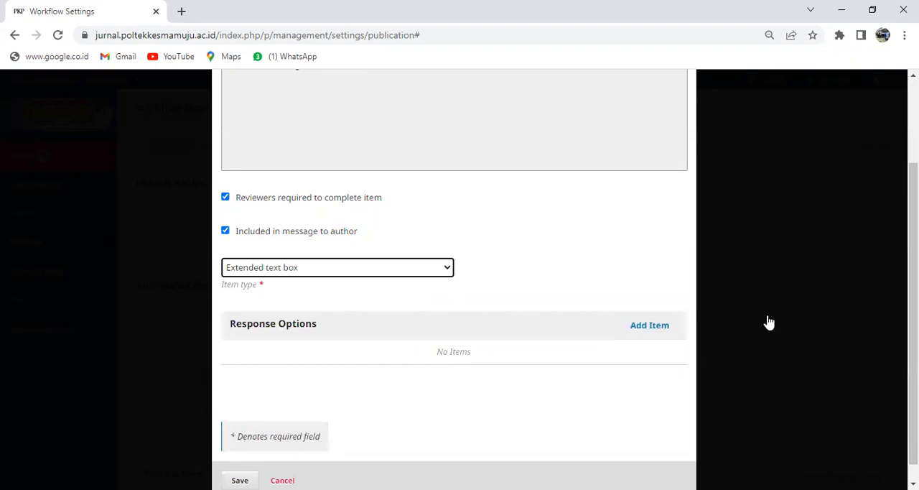
{"action": "left_click", "coordinate": [650, 327]}
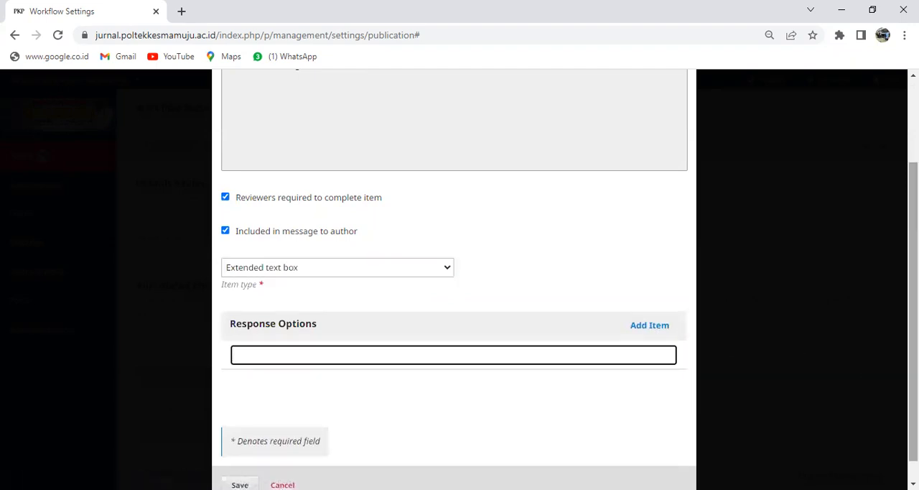
{"action": "scroll", "coordinate": [454, 287], "scroll_direction": "down", "scroll_amount": 1}
{"action": "left_click", "coordinate": [239, 462]}
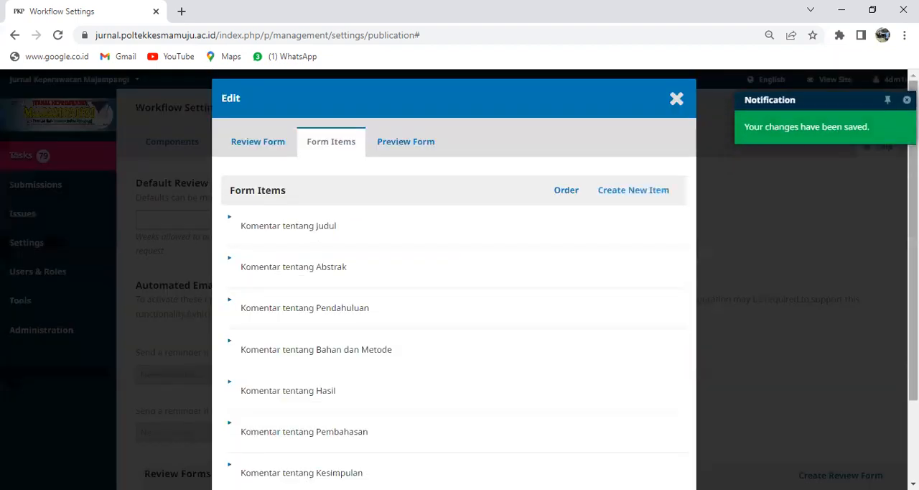
Step: Preview Form Review JKM and check all comment fields from Judul through Daftar Pustaka
{"action": "left_click", "coordinate": [419, 150]}
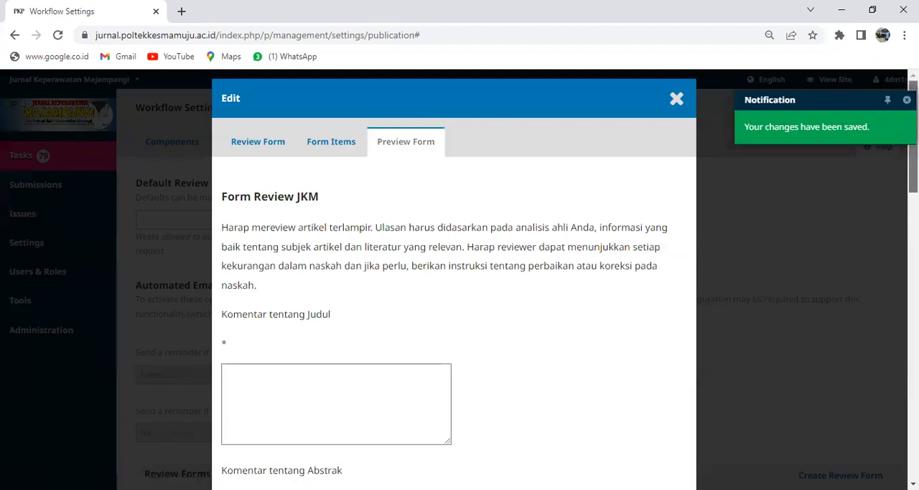
{"action": "scroll", "coordinate": [454, 287], "scroll_direction": "down", "scroll_amount": 4}
{"action": "scroll", "coordinate": [454, 287], "scroll_direction": "down", "scroll_amount": 2}
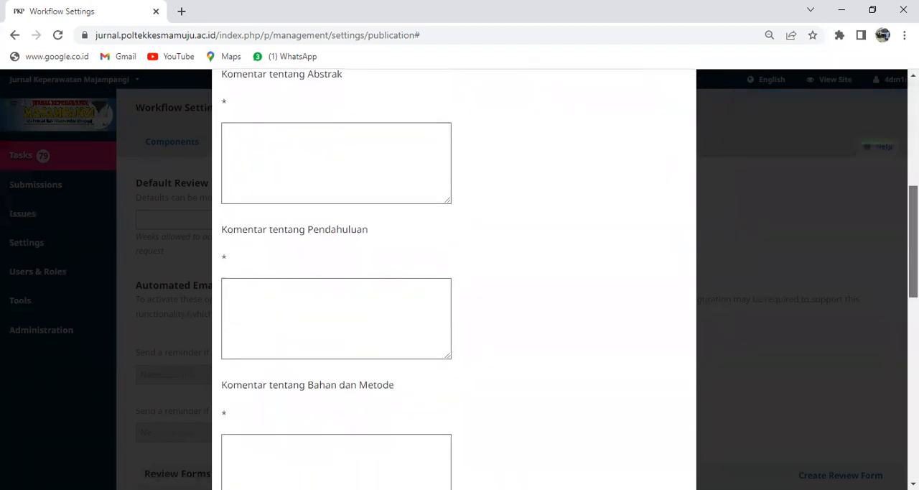
{"action": "scroll", "coordinate": [454, 287], "scroll_direction": "down", "scroll_amount": 2}
{"action": "scroll", "coordinate": [454, 287], "scroll_direction": "down", "scroll_amount": 1}
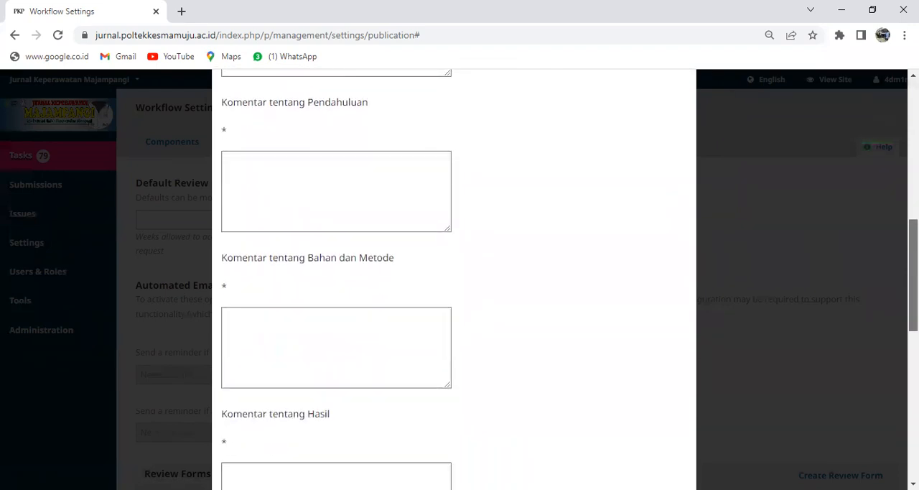
{"action": "scroll", "coordinate": [453, 287], "scroll_direction": "down", "scroll_amount": 4}
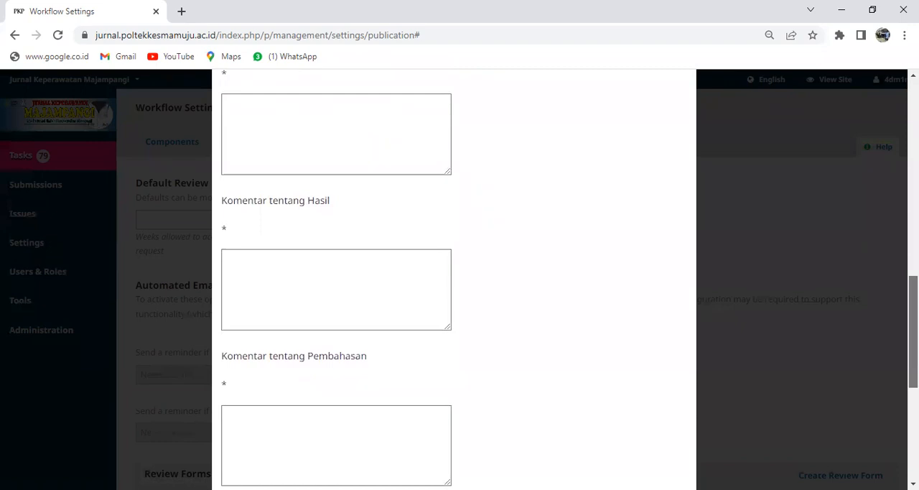
{"action": "scroll", "coordinate": [454, 288], "scroll_direction": "down", "scroll_amount": 4}
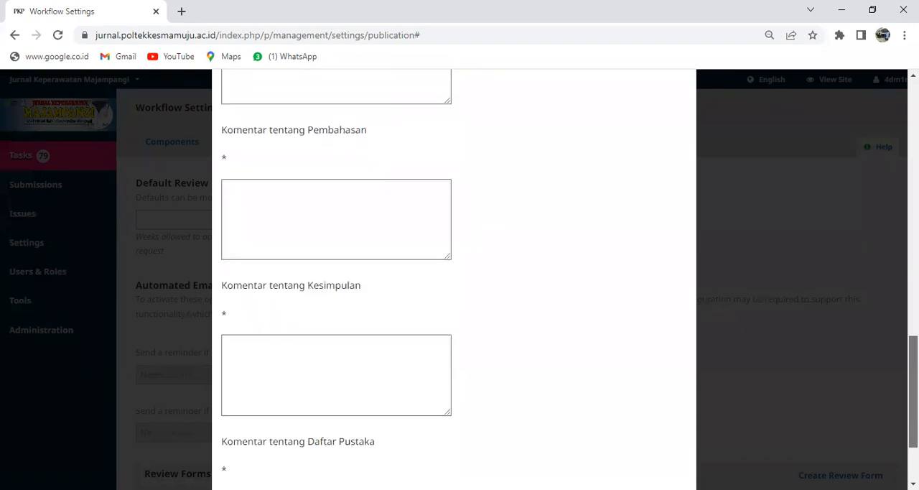
{"action": "scroll", "coordinate": [454, 287], "scroll_direction": "down", "scroll_amount": 2}
{"action": "scroll", "coordinate": [453, 287], "scroll_direction": "up", "scroll_amount": 10}
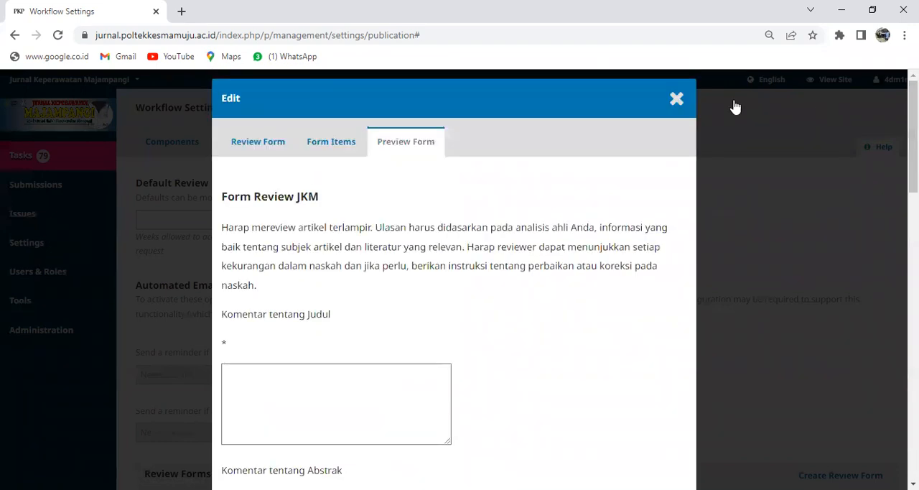
Step: Return to the form items, start ordering them and finish with the sequence from Judul to Daftar Pustaka
{"action": "left_click", "coordinate": [331, 143]}
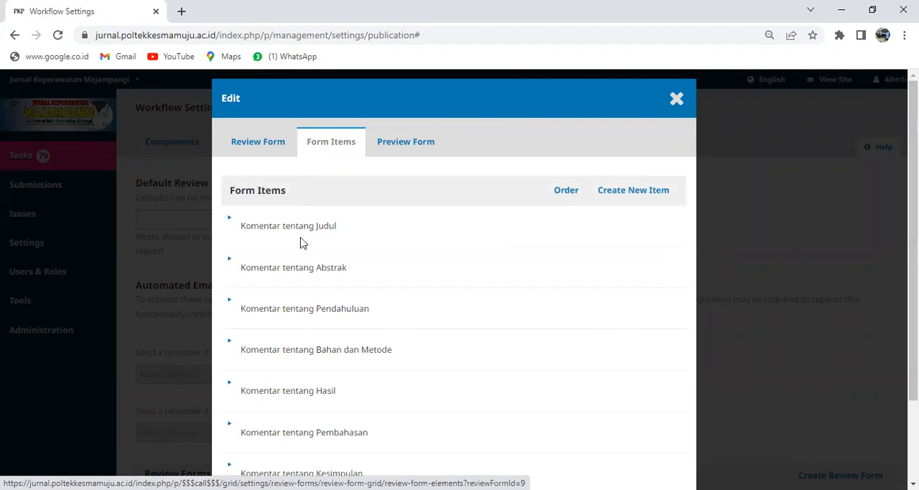
{"action": "left_click", "coordinate": [561, 192]}
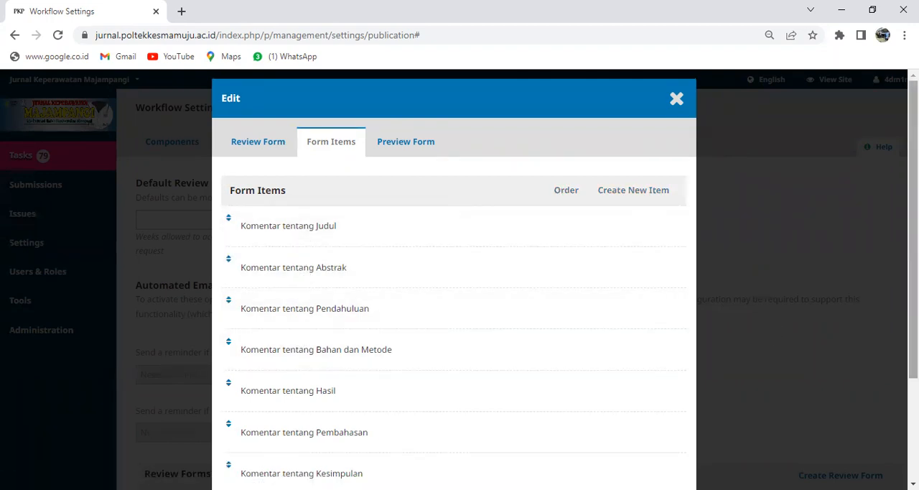
{"action": "scroll", "coordinate": [837, 322], "scroll_direction": "down", "scroll_amount": 2}
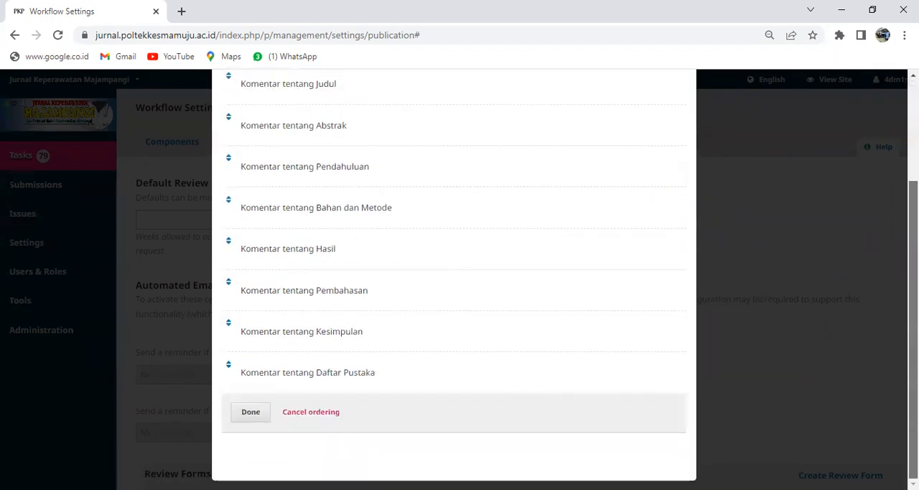
{"action": "left_click", "coordinate": [260, 416]}
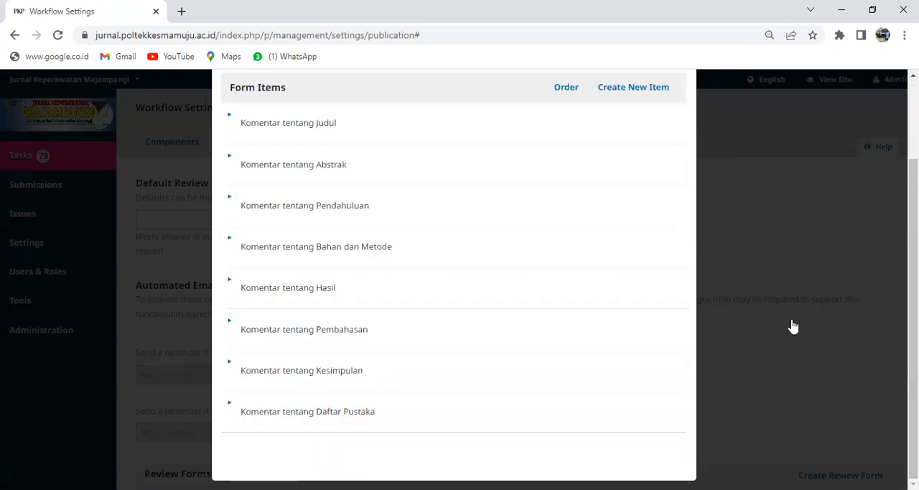
Step: Look through the list of form items and open the form's title and description settings
{"action": "scroll", "coordinate": [454, 287], "scroll_direction": "up", "scroll_amount": 2}
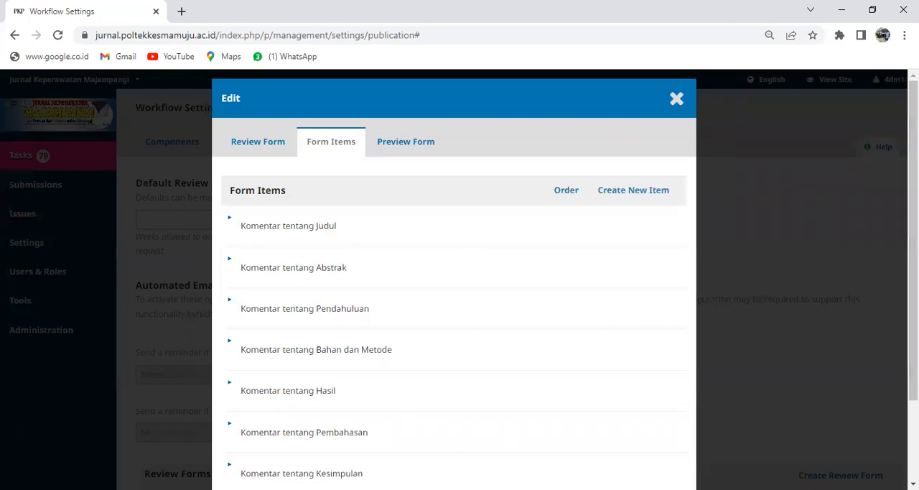
{"action": "scroll", "coordinate": [790, 143], "scroll_direction": "down", "scroll_amount": 2}
{"action": "scroll", "coordinate": [718, 86], "scroll_direction": "up", "scroll_amount": 2}
{"action": "left_click", "coordinate": [256, 142]}
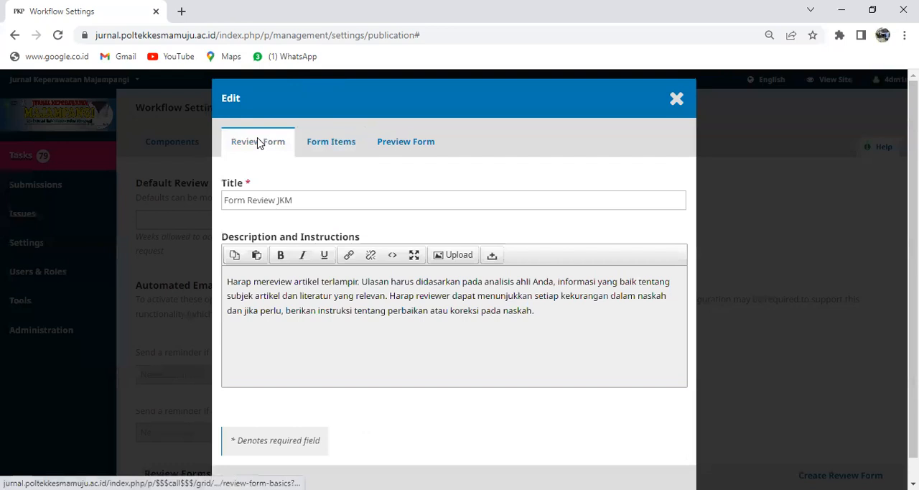
Step: Save the title and description settings of Form Review JKM
{"action": "left_click_drag", "start_coordinate": [913, 158], "coordinate": [914, 179]}
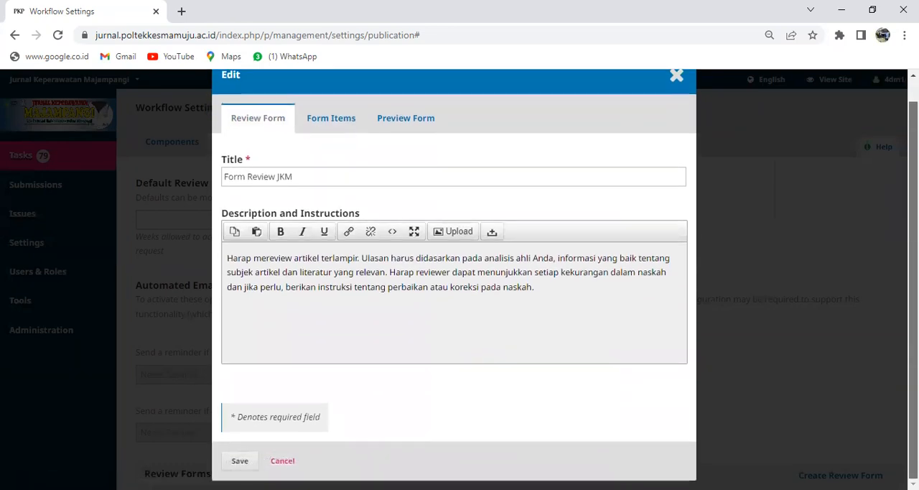
{"action": "left_click", "coordinate": [241, 461]}
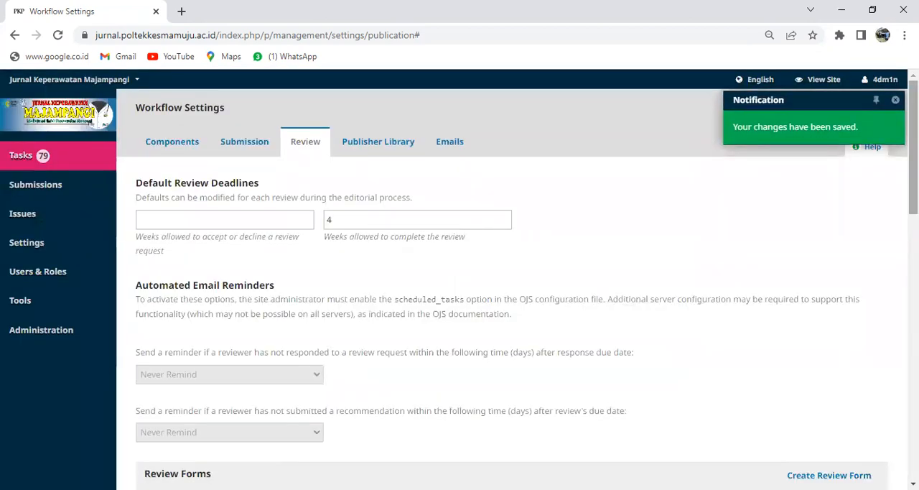
{"action": "left_click_drag", "start_coordinate": [913, 158], "coordinate": [913, 423]}
{"action": "scroll", "coordinate": [886, 321], "scroll_direction": "up", "scroll_amount": 10}
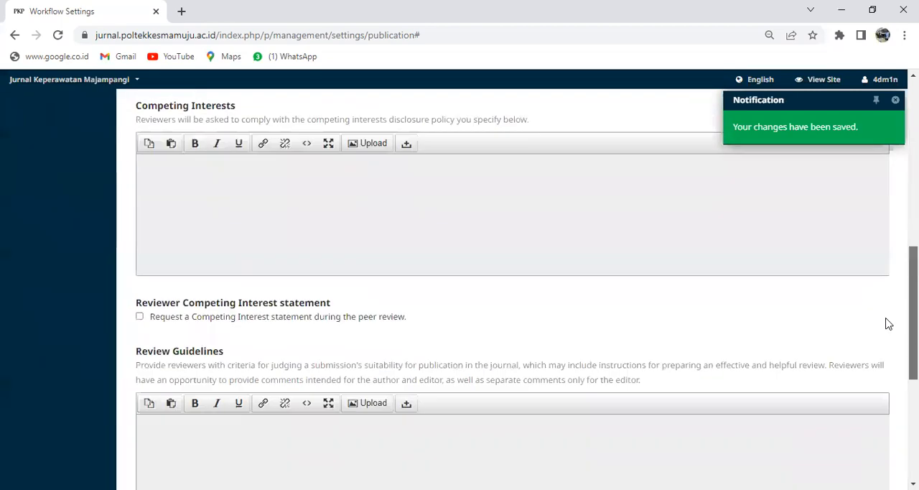
Step: Activate Form Review JKM in the journal's list of review forms and confirm the activation
{"action": "scroll", "coordinate": [884, 260], "scroll_direction": "down", "scroll_amount": 1}
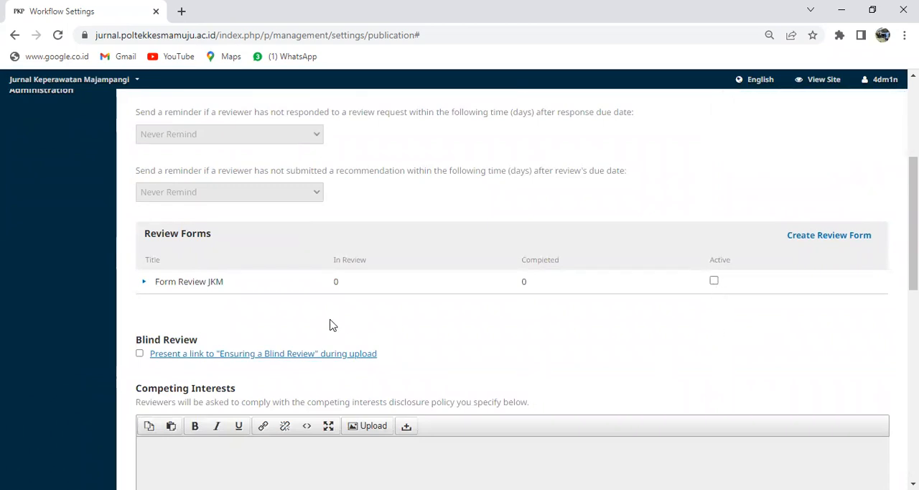
{"action": "left_click", "coordinate": [714, 281]}
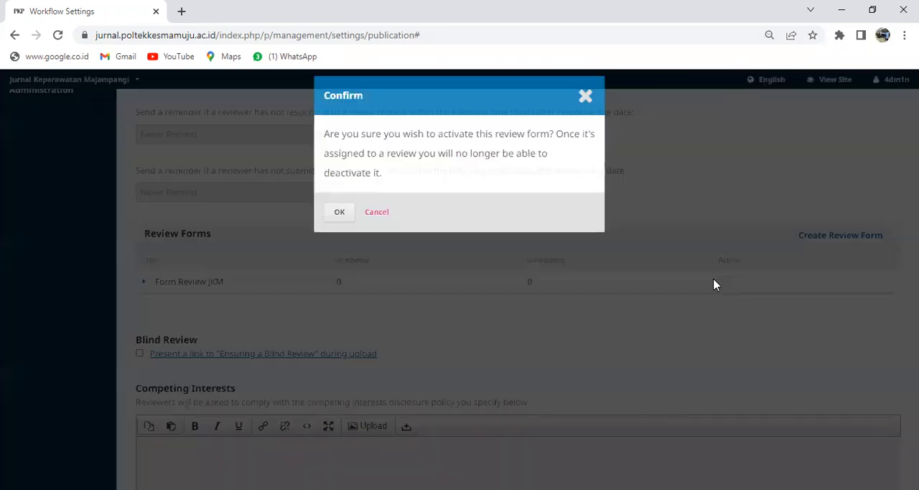
{"action": "left_click", "coordinate": [337, 217]}
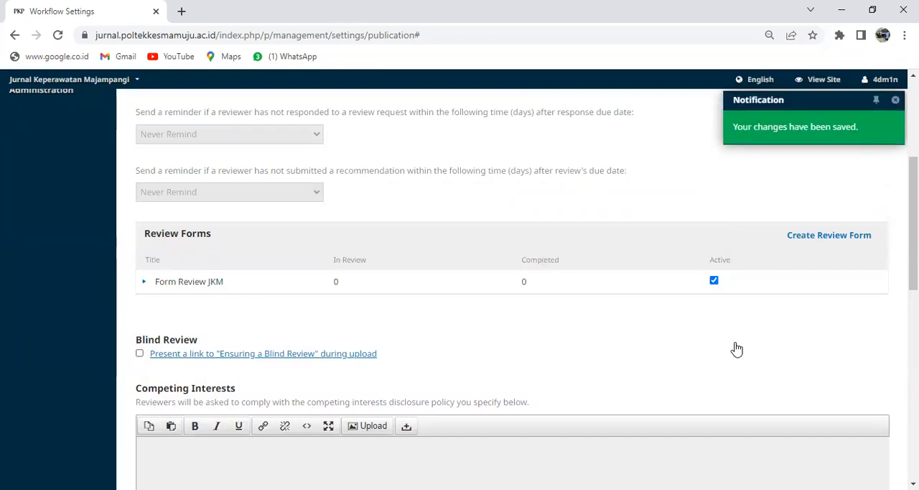
{"action": "left_click_drag", "start_coordinate": [913, 251], "coordinate": [913, 244]}
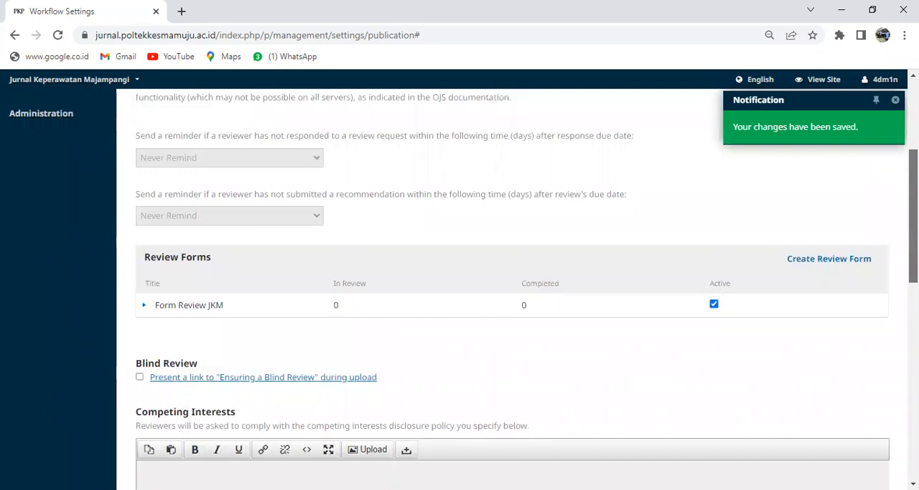
Step: Preview the activated Form Review JKM from its instructions through the Daftar Pustaka comment field, and close the preview
{"action": "left_click_drag", "start_coordinate": [913, 215], "coordinate": [913, 410]}
{"action": "left_click_drag", "start_coordinate": [913, 460], "coordinate": [893, 290]}
{"action": "left_click", "coordinate": [144, 230]}
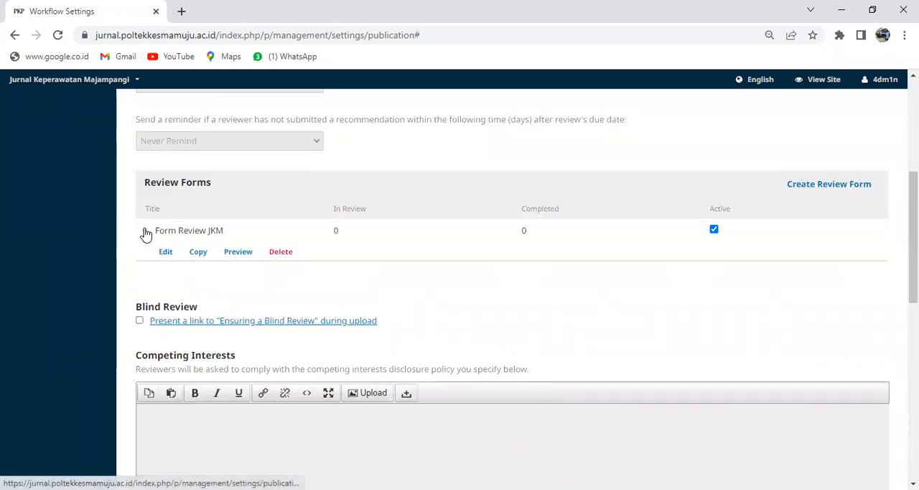
{"action": "left_click", "coordinate": [239, 252]}
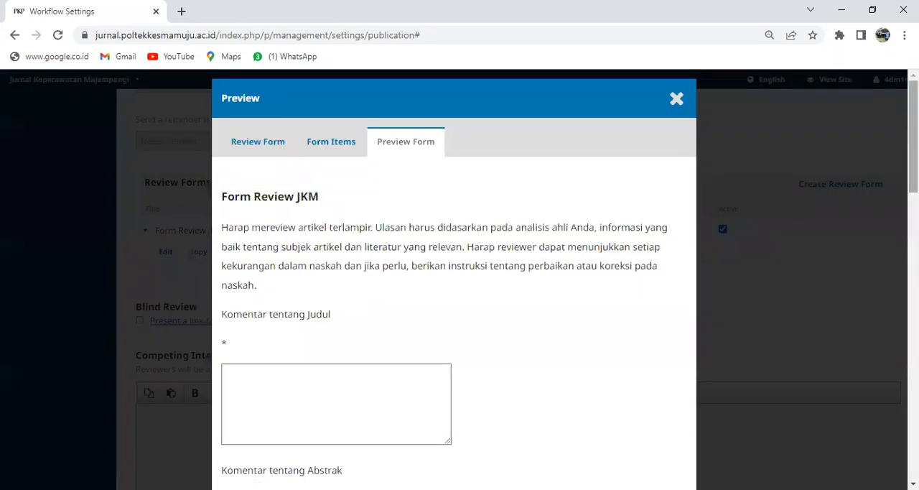
{"action": "scroll", "coordinate": [454, 288], "scroll_direction": "down", "scroll_amount": 2}
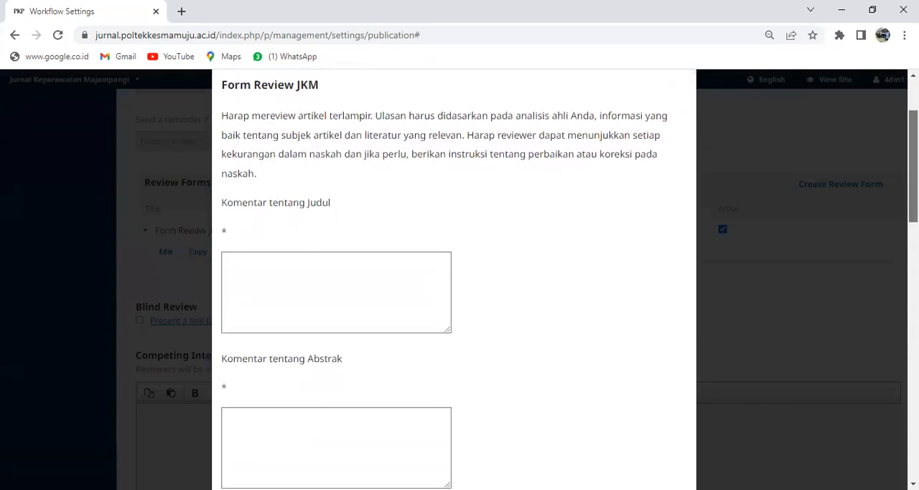
{"action": "scroll", "coordinate": [454, 287], "scroll_direction": "down", "scroll_amount": 6}
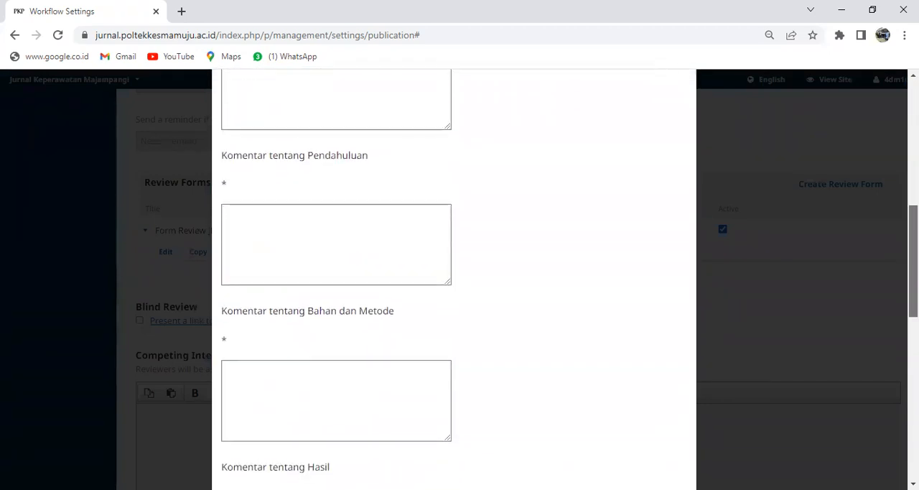
{"action": "scroll", "coordinate": [454, 287], "scroll_direction": "down", "scroll_amount": 6}
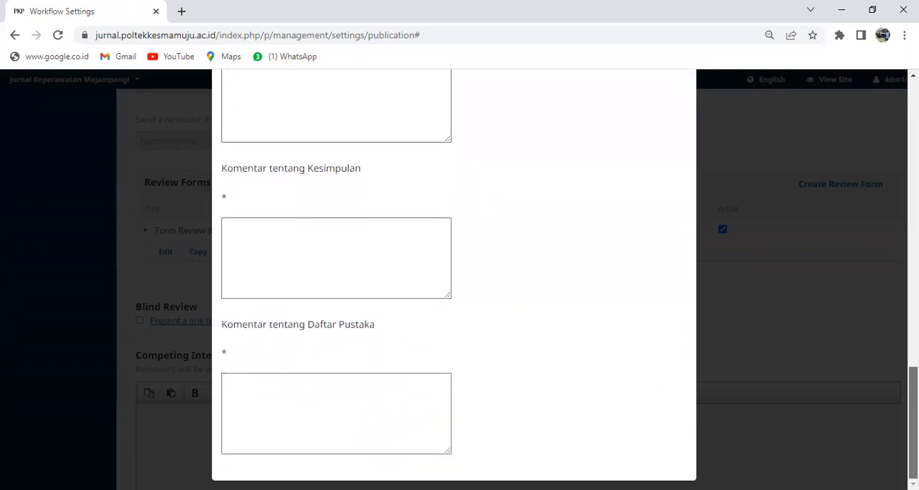
{"action": "scroll", "coordinate": [887, 141], "scroll_direction": "up", "scroll_amount": 15}
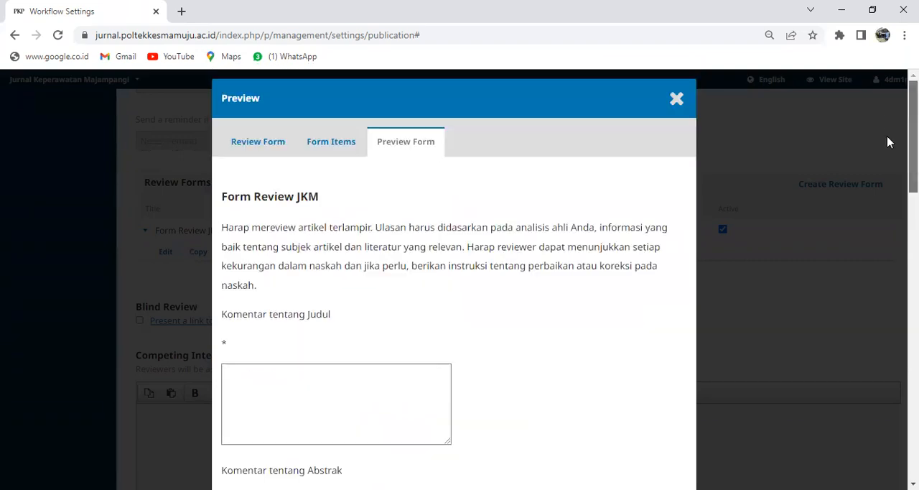
{"action": "left_click", "coordinate": [674, 100]}
Step: Open the submission "Gambaran Tingkat Kecemasan Perawat Instalasi Gawat Darurat" from all active submissions and check its Review stage
{"action": "left_click_drag", "start_coordinate": [912, 192], "coordinate": [901, 81]}
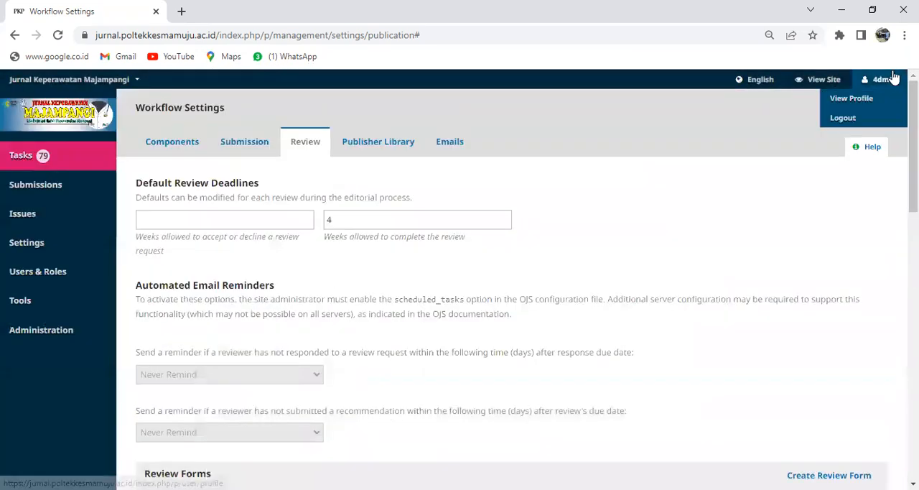
{"action": "left_click", "coordinate": [51, 188]}
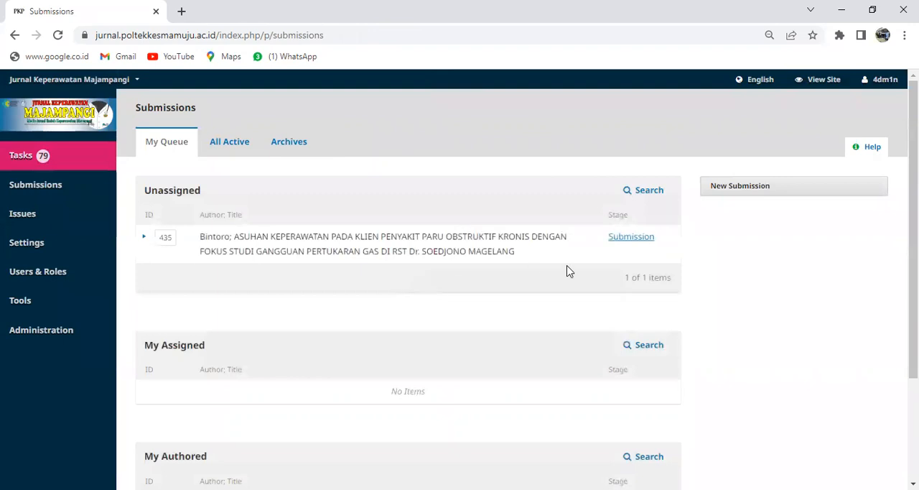
{"action": "left_click", "coordinate": [231, 143]}
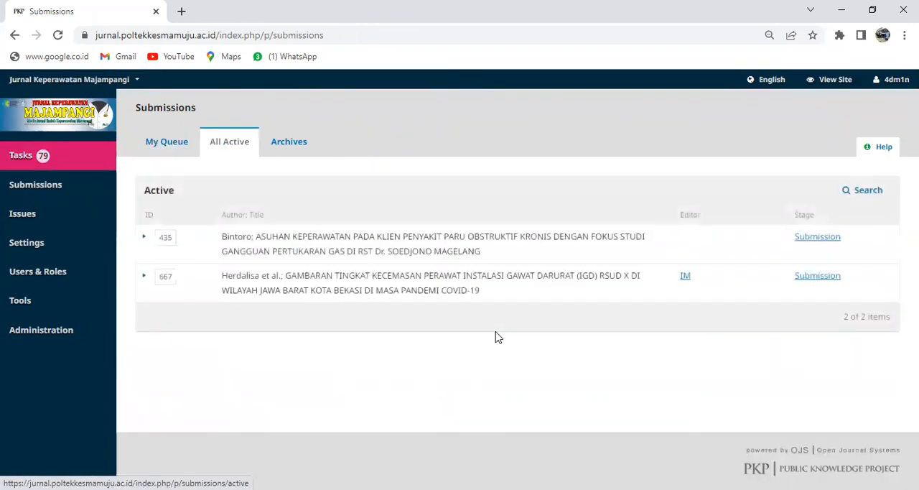
{"action": "left_click", "coordinate": [806, 276]}
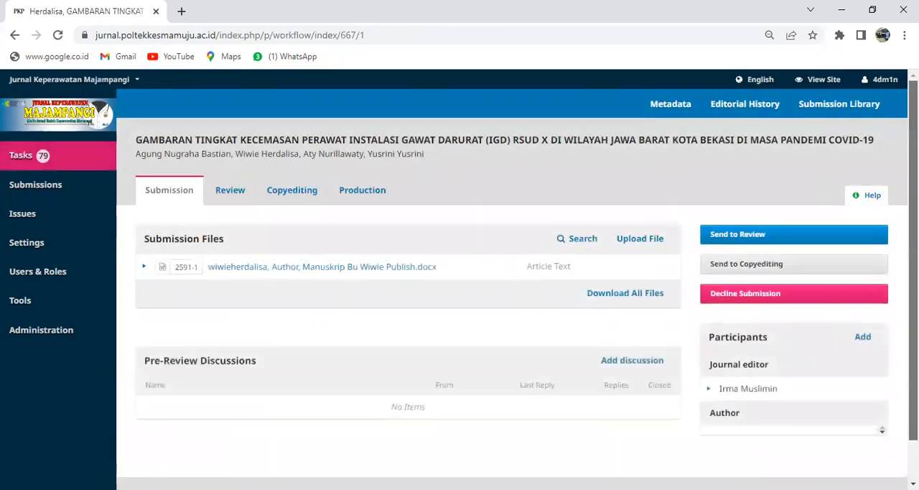
{"action": "scroll", "coordinate": [517, 287], "scroll_direction": "down", "scroll_amount": 1}
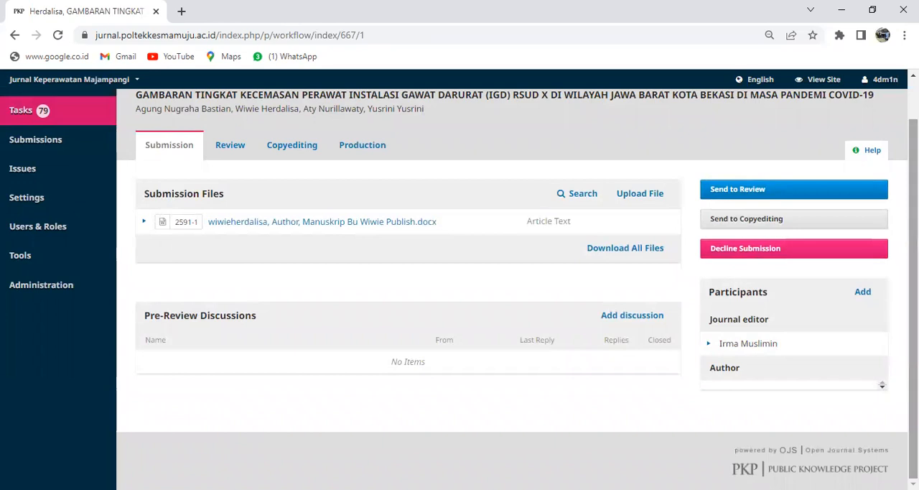
{"action": "left_click", "coordinate": [229, 144]}
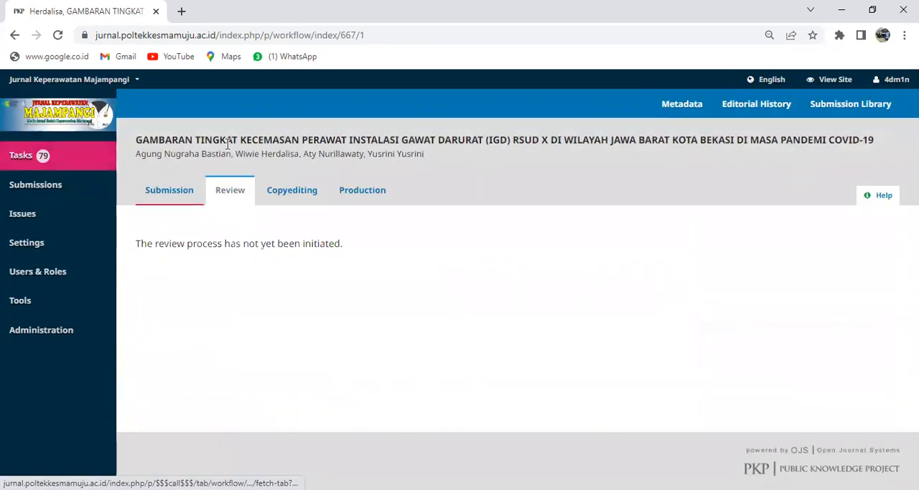
Step: Return to the Submission stage, start sending the article to review and download the author's manuscript file
{"action": "left_click", "coordinate": [186, 198]}
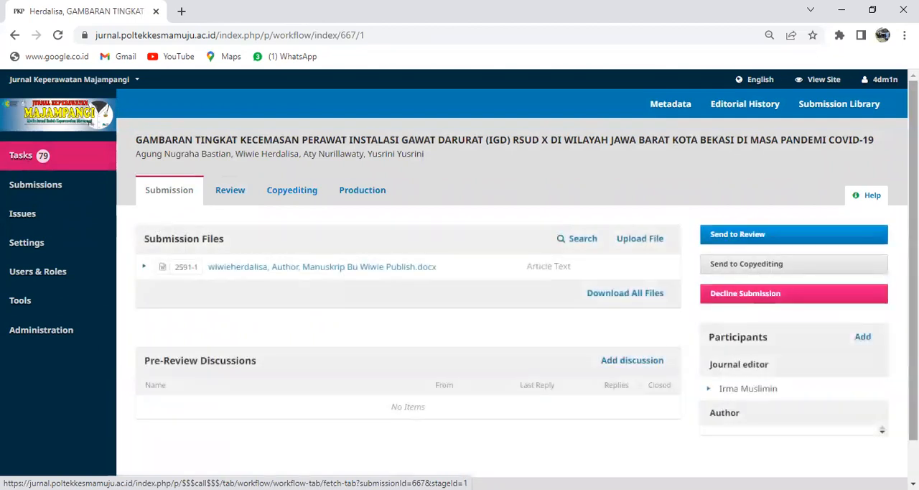
{"action": "left_click", "coordinate": [739, 235]}
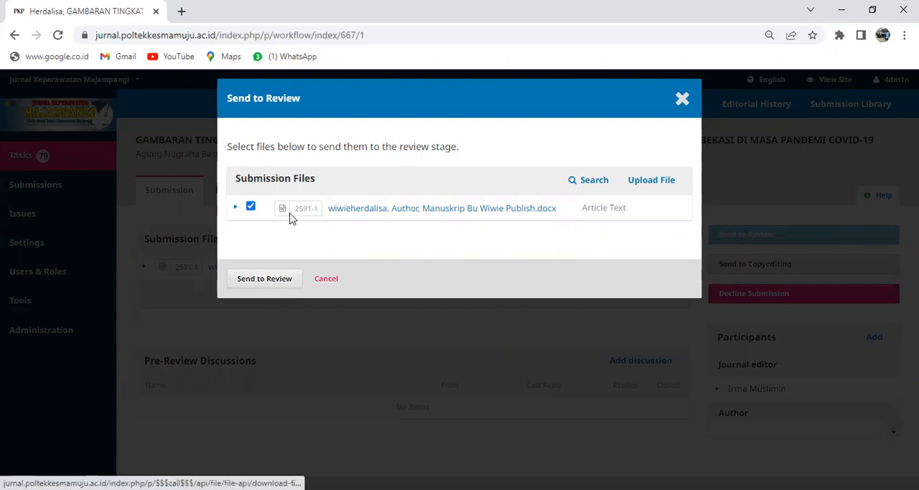
{"action": "left_click", "coordinate": [368, 213]}
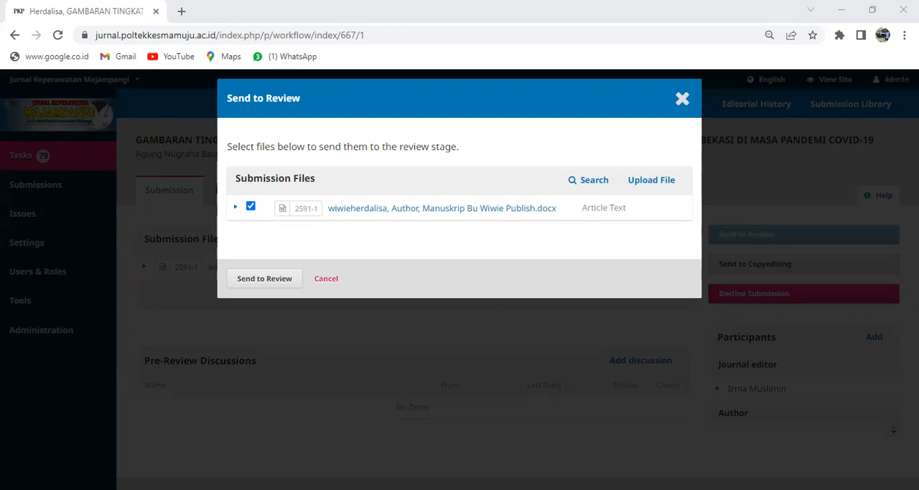
{"action": "left_click", "coordinate": [644, 186]}
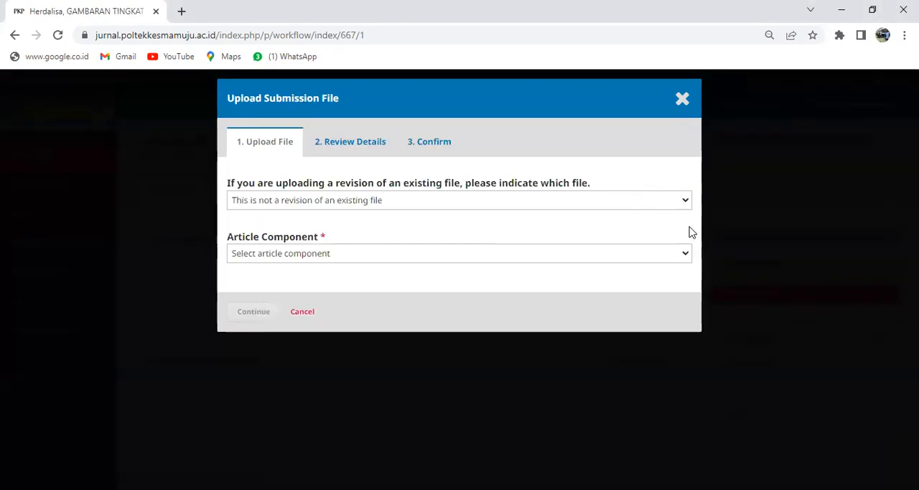
{"action": "left_click", "coordinate": [683, 258]}
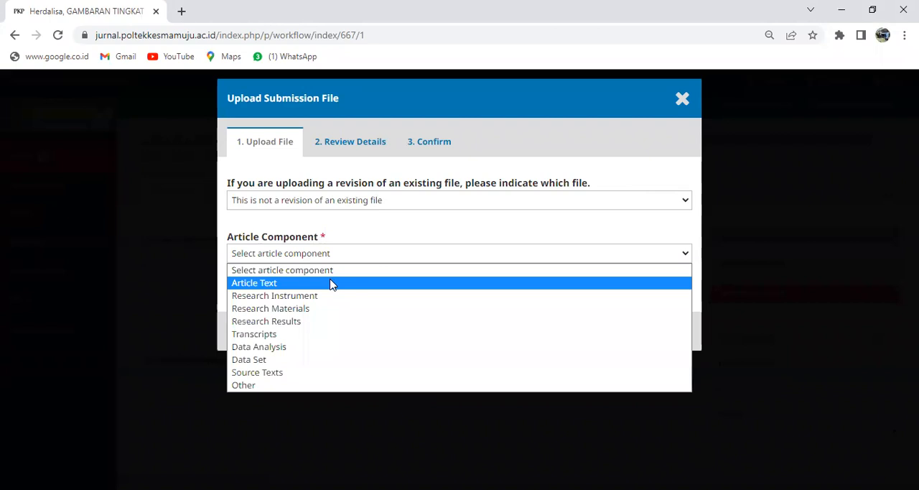
{"action": "left_click", "coordinate": [329, 284]}
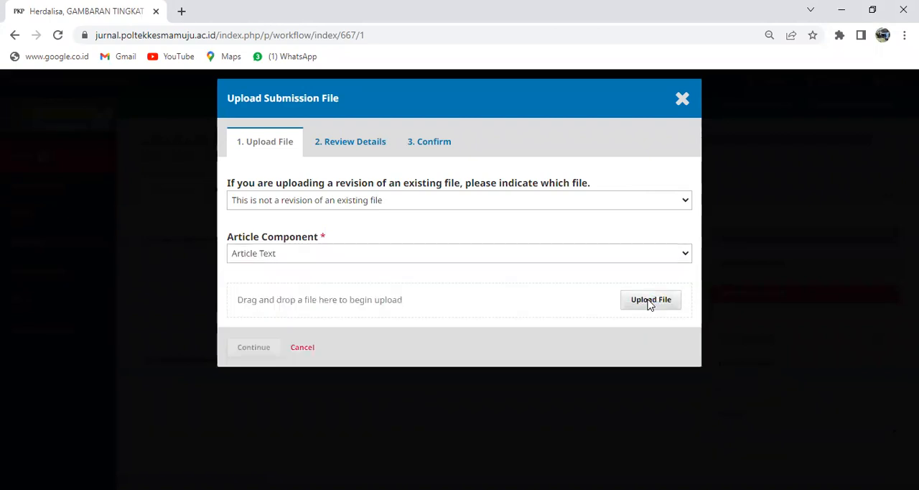
{"action": "left_click", "coordinate": [650, 301]}
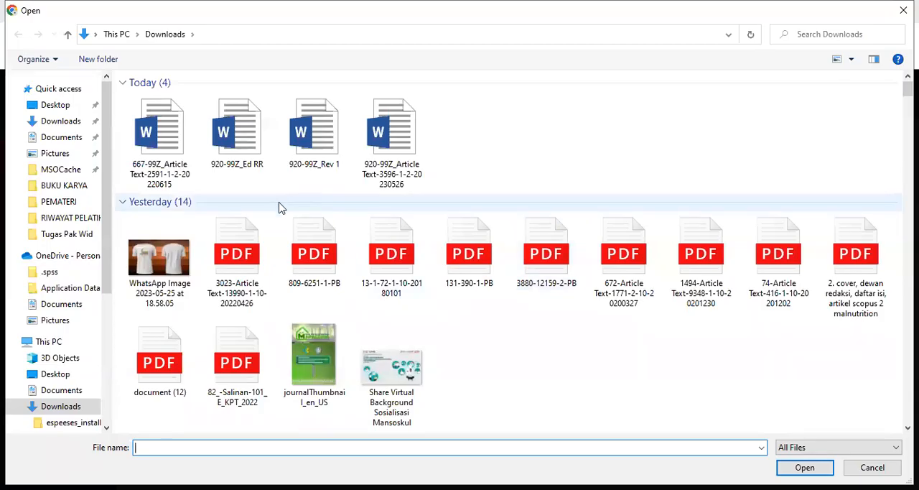
{"action": "left_click", "coordinate": [156, 147]}
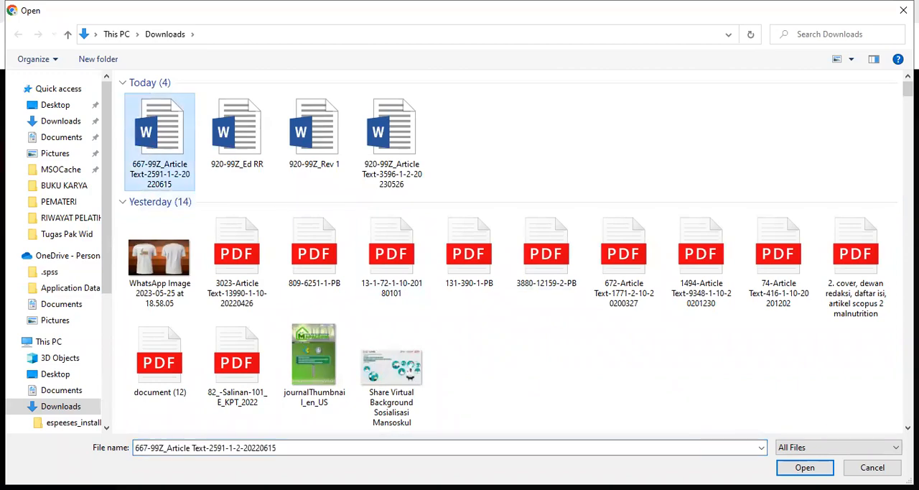
{"action": "left_click", "coordinate": [820, 468]}
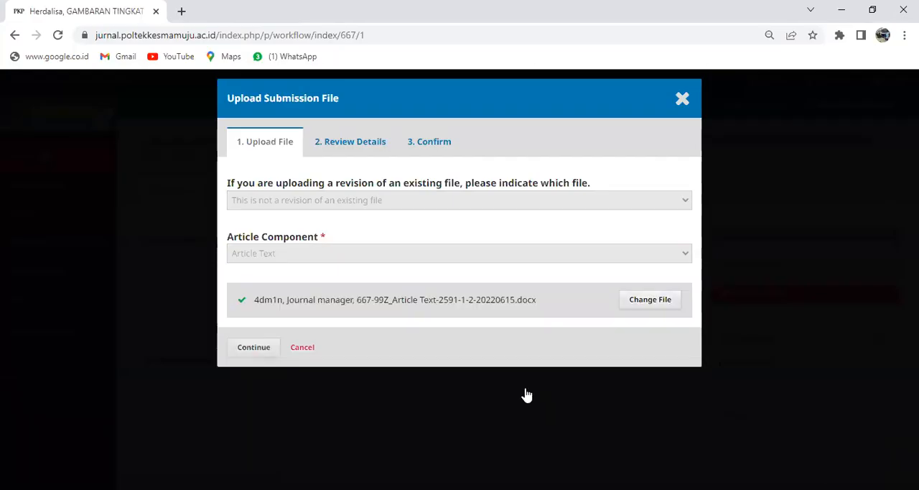
{"action": "left_click", "coordinate": [272, 352]}
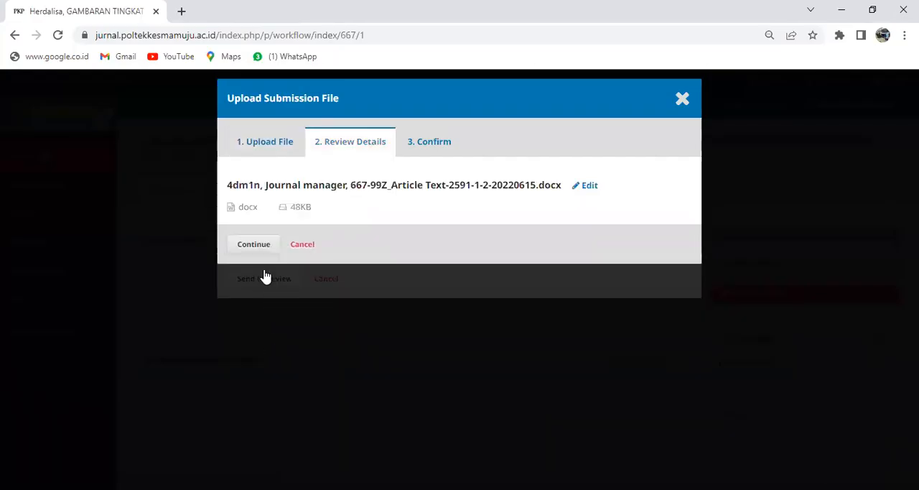
{"action": "left_click", "coordinate": [255, 247]}
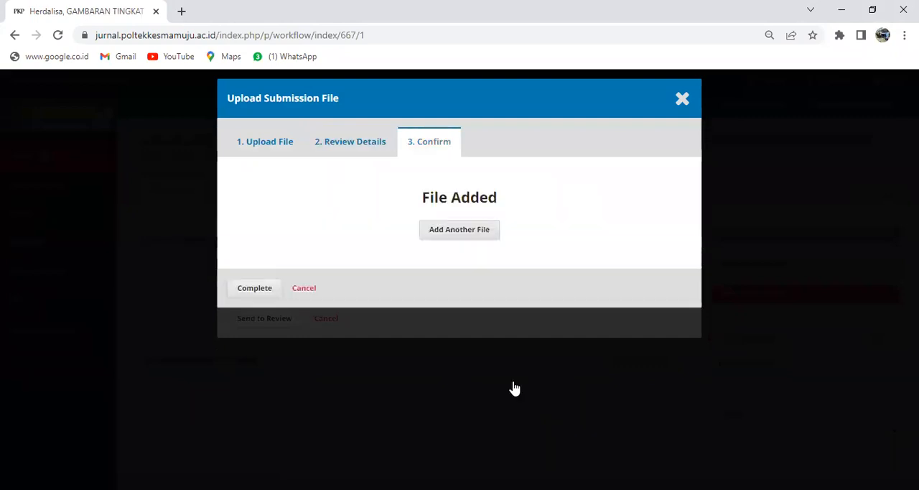
{"action": "left_click", "coordinate": [266, 295]}
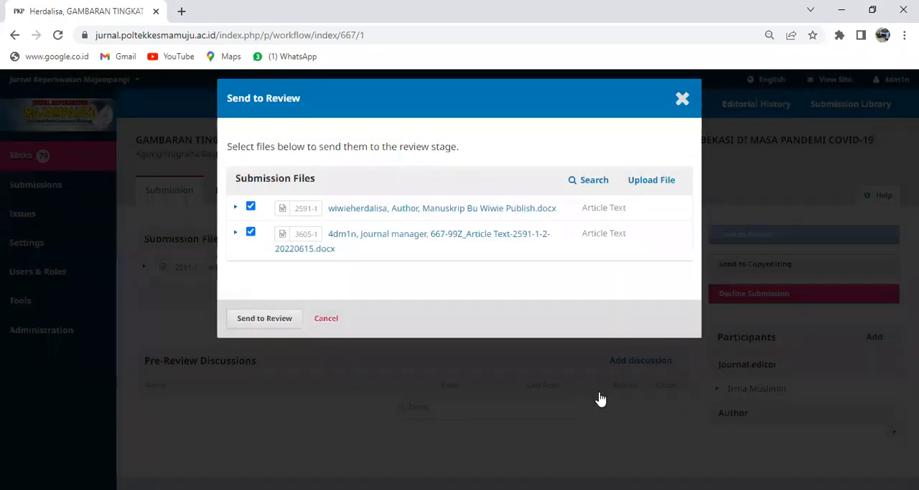
Step: Exclude the author's original manuscript and send only the newly uploaded article file to the review stage
{"action": "left_click", "coordinate": [251, 206]}
{"action": "left_click", "coordinate": [276, 319]}
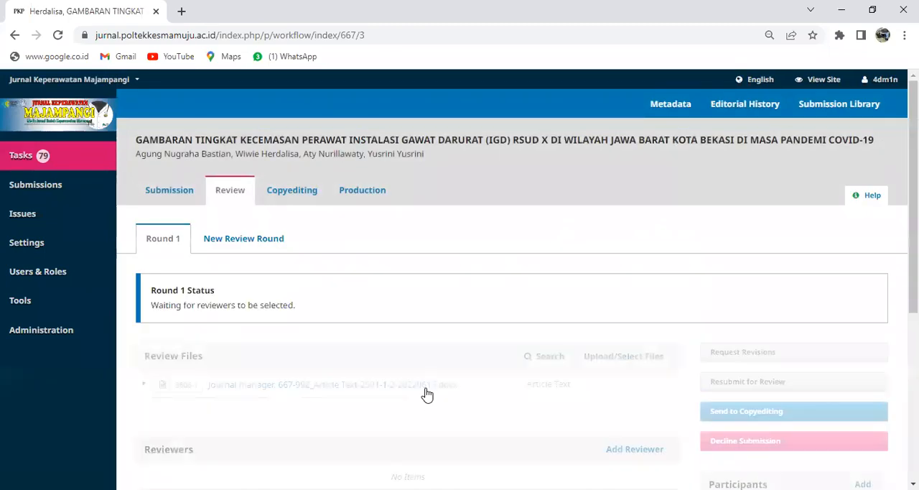
Step: Start adding a reviewer to review round 1, search for the intended reviewer by name and select that person
{"action": "scroll", "coordinate": [593, 369], "scroll_direction": "down", "scroll_amount": 2}
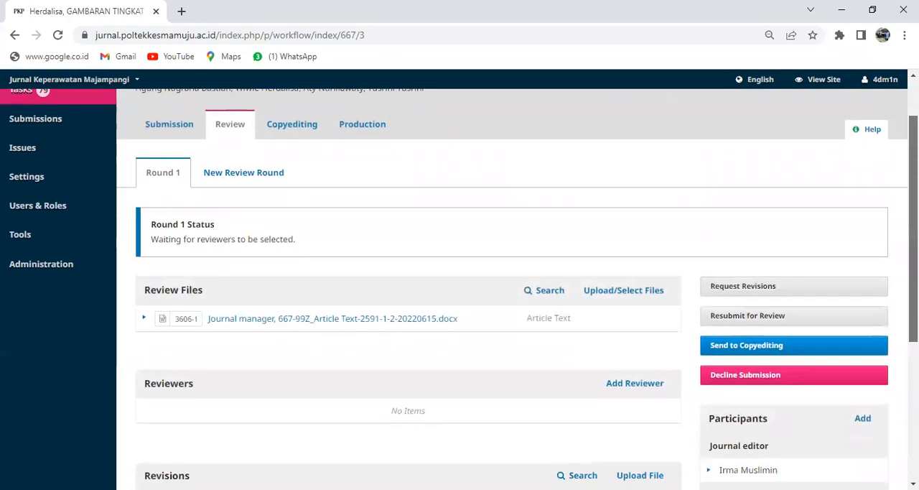
{"action": "scroll", "coordinate": [502, 287], "scroll_direction": "down", "scroll_amount": 2}
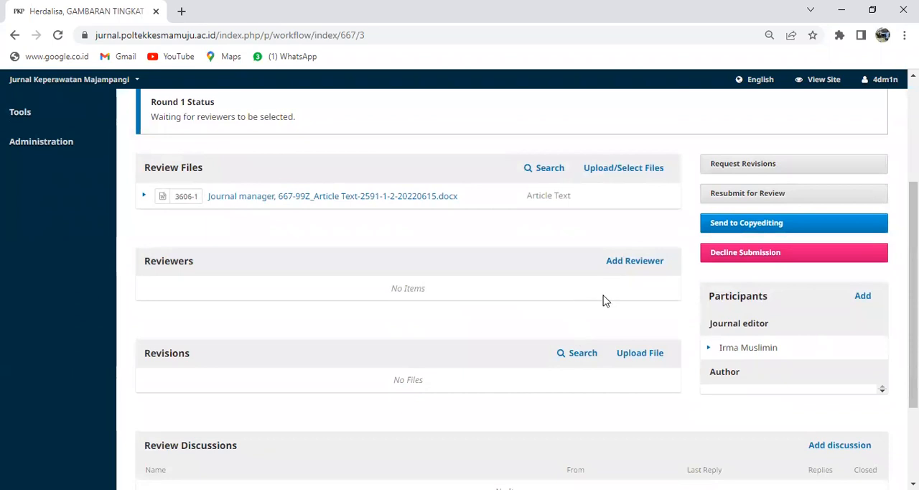
{"action": "left_click", "coordinate": [634, 261]}
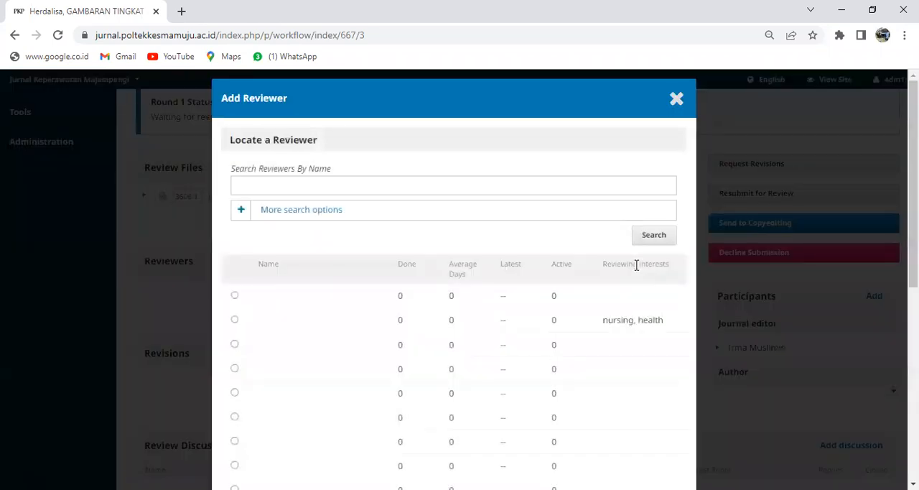
{"action": "left_click", "coordinate": [497, 189]}
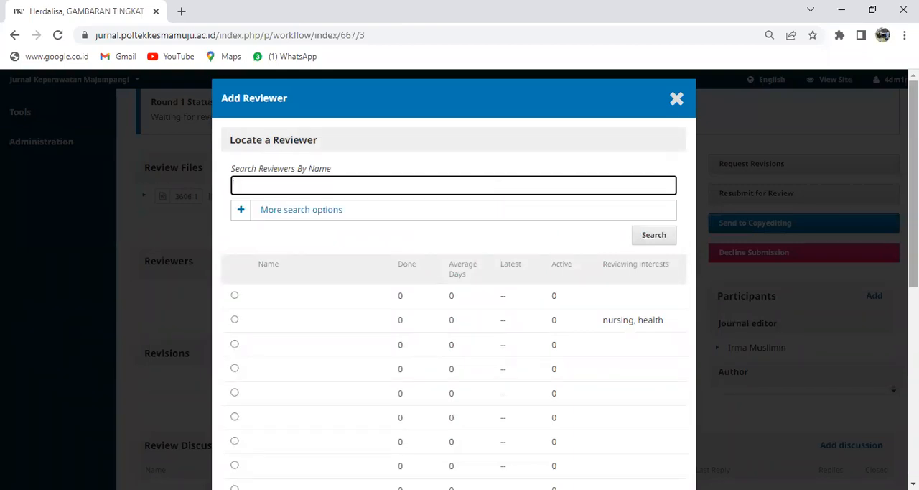
{"action": "scroll", "coordinate": [497, 189], "scroll_direction": "down", "scroll_amount": 1}
{"action": "left_click", "coordinate": [522, 140]}
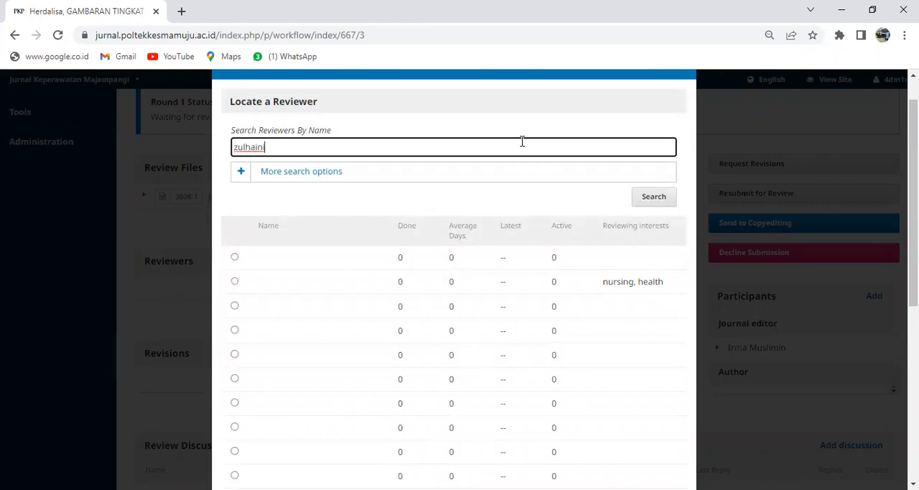
{"action": "key", "text": "Return"}
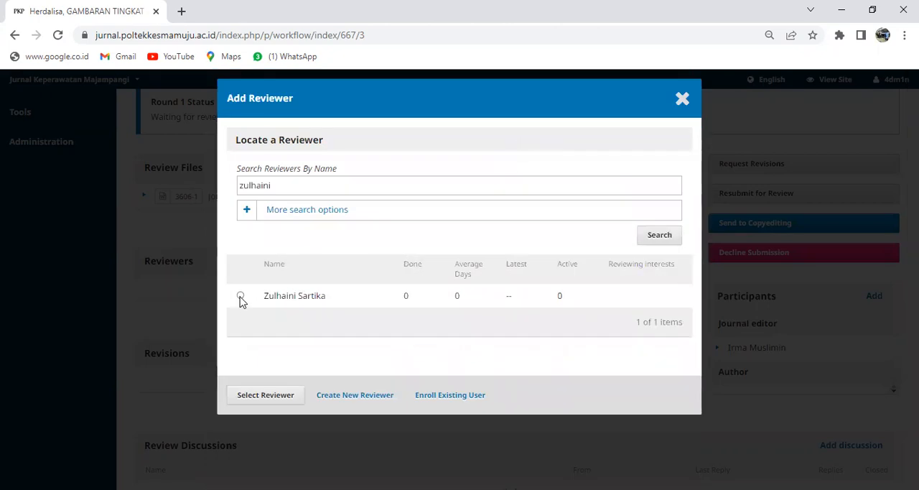
{"action": "left_click", "coordinate": [263, 395]}
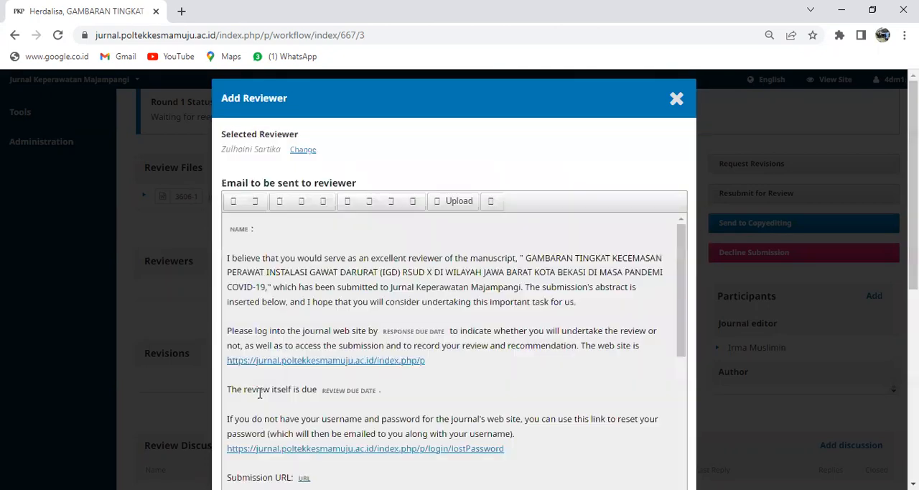
Step: Set the review request's response due date to 2023-05-31 and its review due date to 2023-06-06
{"action": "left_click_drag", "start_coordinate": [913, 215], "coordinate": [913, 408]}
{"action": "left_click", "coordinate": [278, 212]}
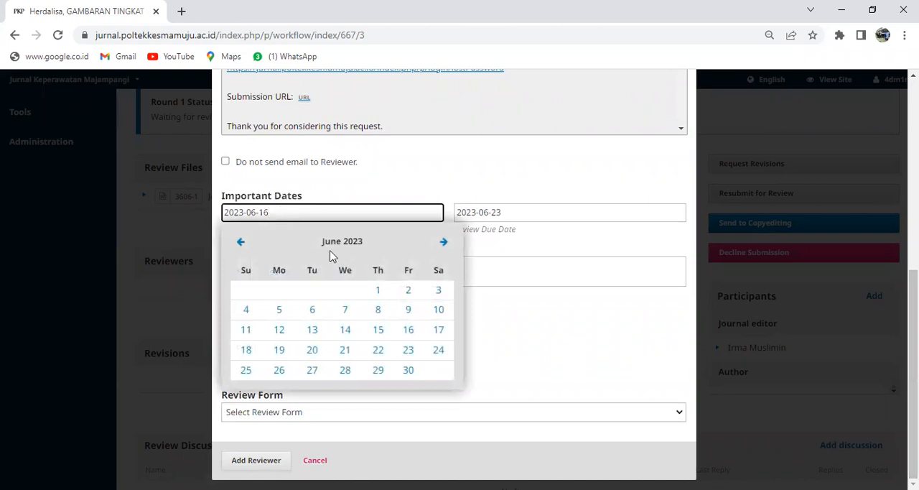
{"action": "left_click", "coordinate": [408, 350]}
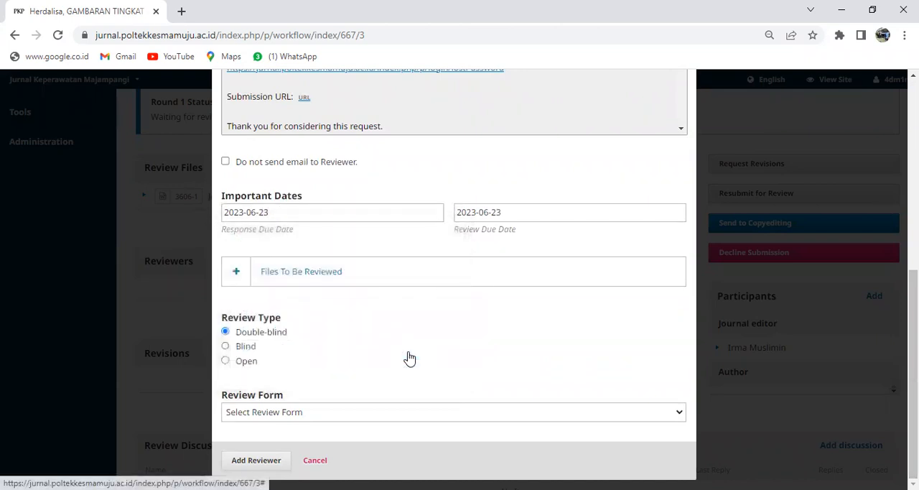
{"action": "left_click", "coordinate": [332, 205]}
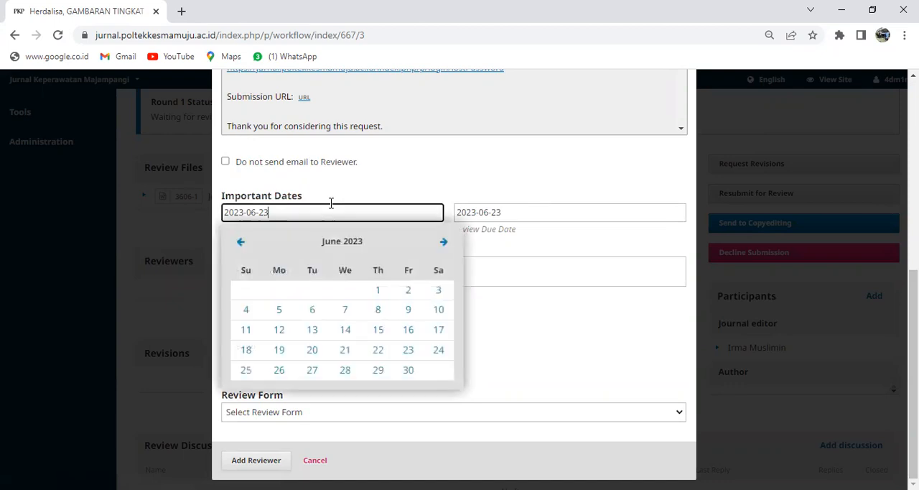
{"action": "left_click", "coordinate": [239, 243]}
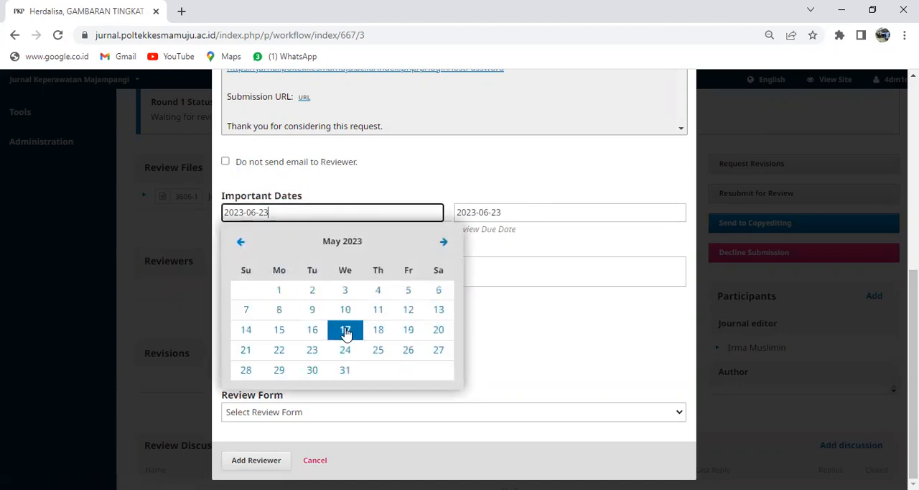
{"action": "left_click", "coordinate": [344, 370]}
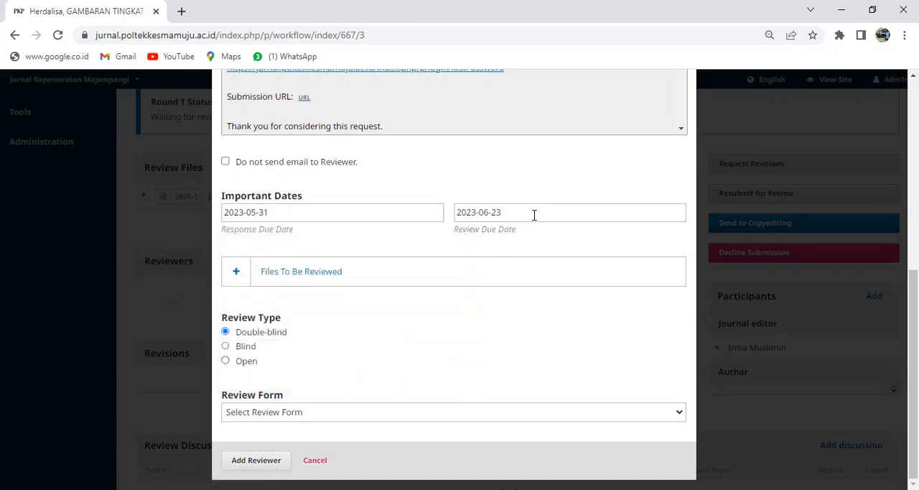
{"action": "left_click", "coordinate": [505, 212]}
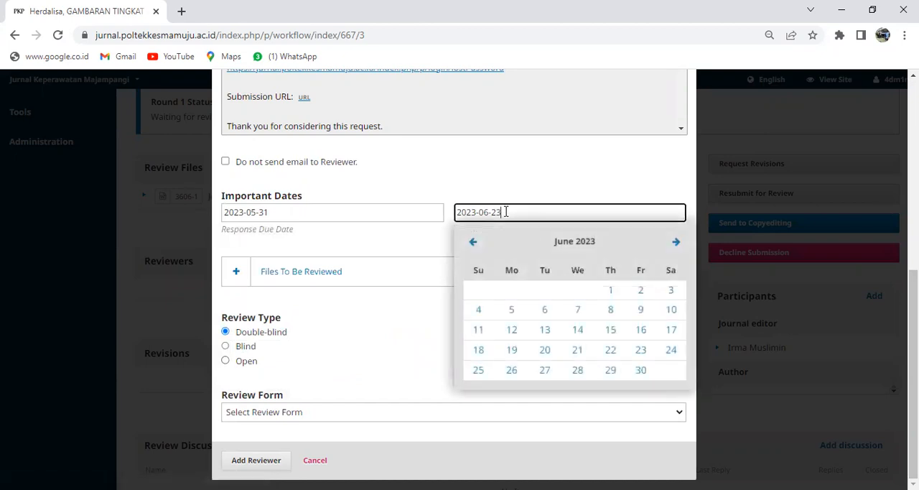
{"action": "left_click", "coordinate": [545, 313]}
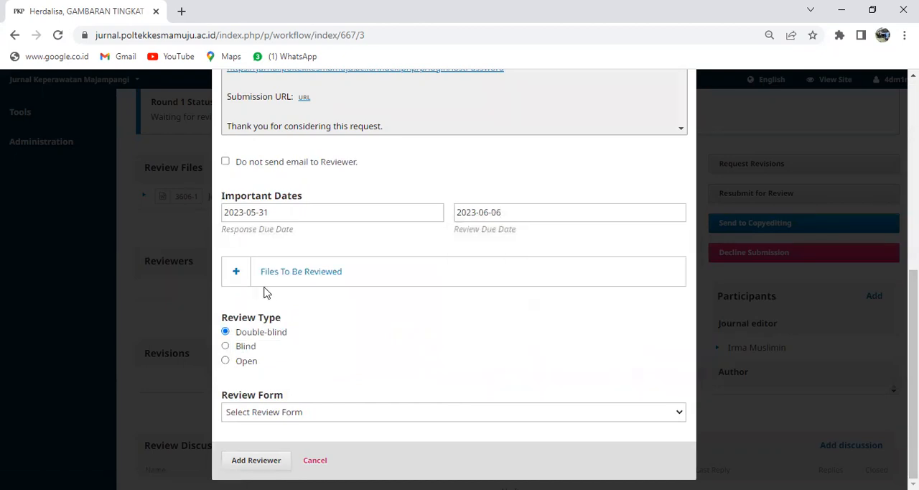
Step: Assign "Form Review JKM" as the review form and add the reviewer to the submission
{"action": "left_click", "coordinate": [238, 274]}
{"action": "left_click", "coordinate": [237, 274]}
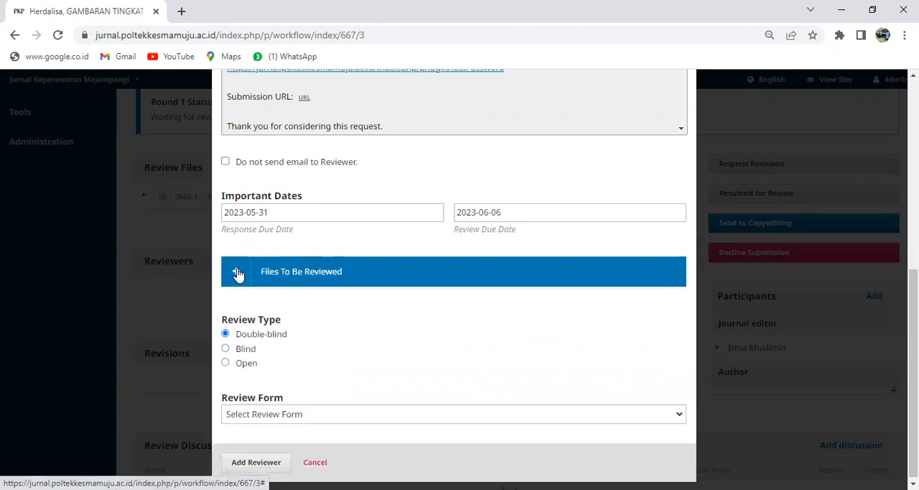
{"action": "left_click", "coordinate": [678, 414]}
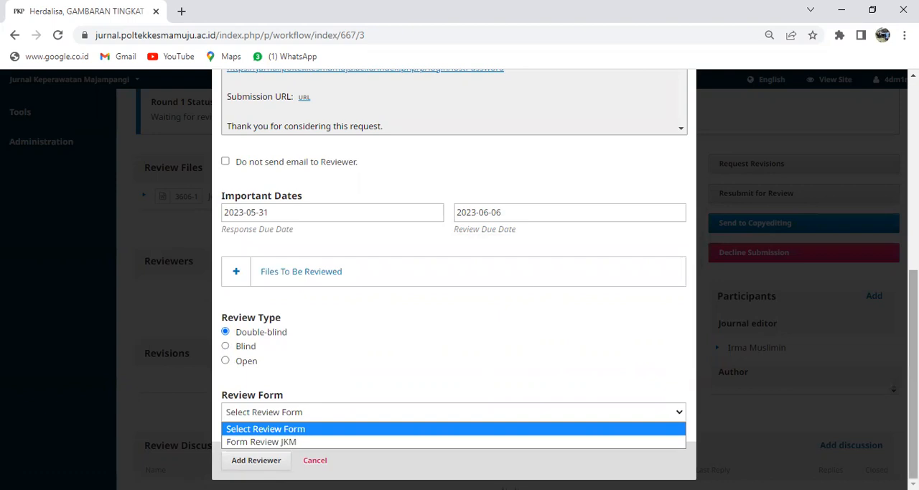
{"action": "left_click", "coordinate": [785, 414]}
{"action": "left_click", "coordinate": [678, 413]}
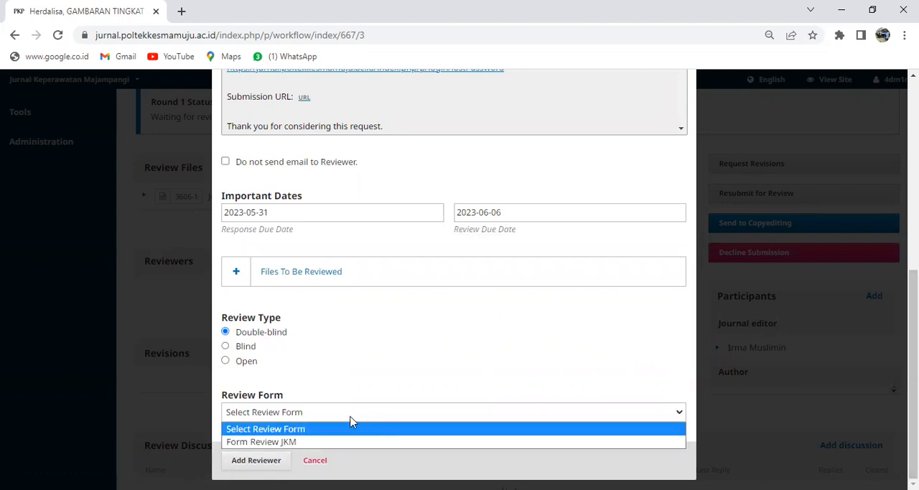
{"action": "left_click", "coordinate": [262, 441]}
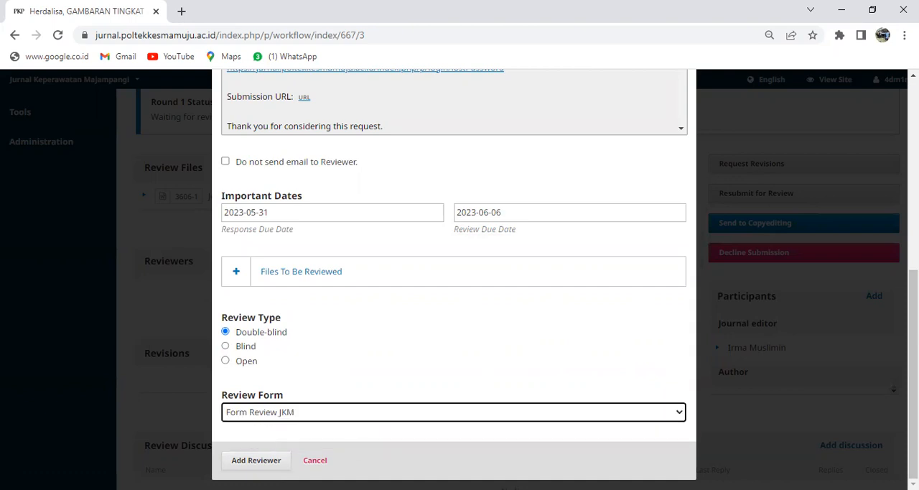
{"action": "left_click", "coordinate": [276, 465]}
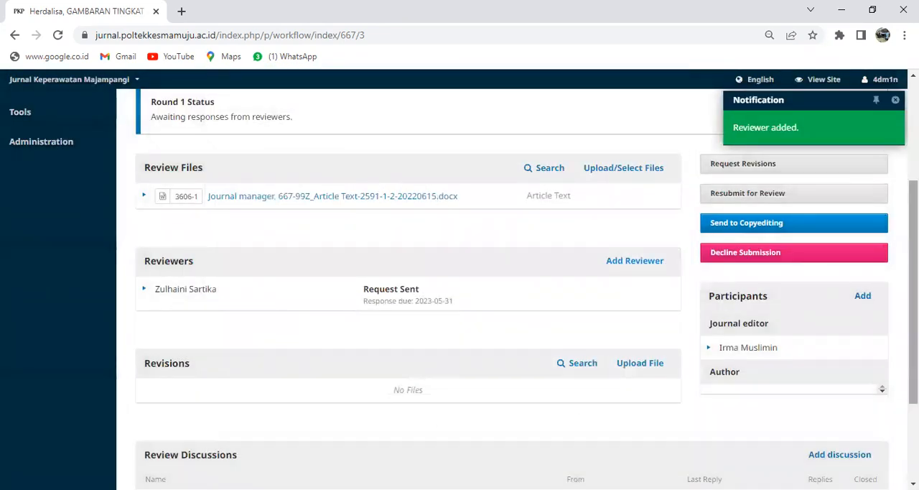
Step: Open the journal's user management, look at the current roles and return to the list of current users
{"action": "scroll", "coordinate": [459, 287], "scroll_direction": "up", "scroll_amount": 3}
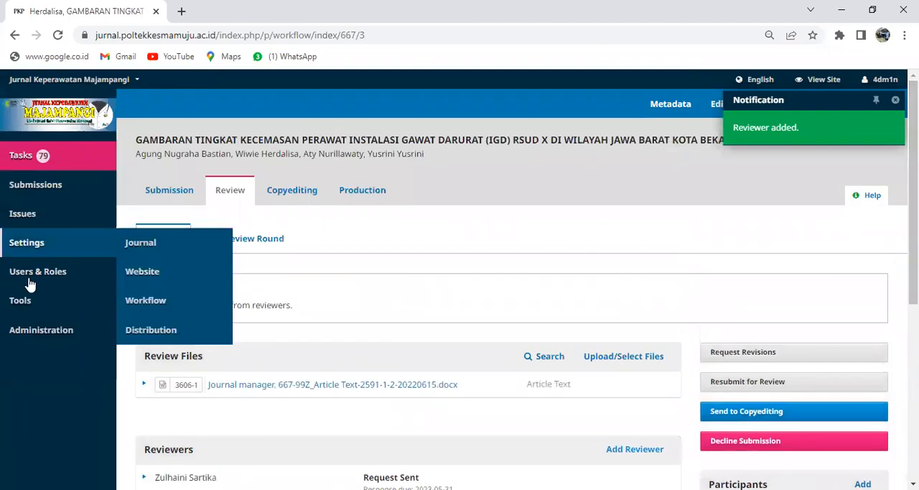
{"action": "left_click", "coordinate": [129, 282]}
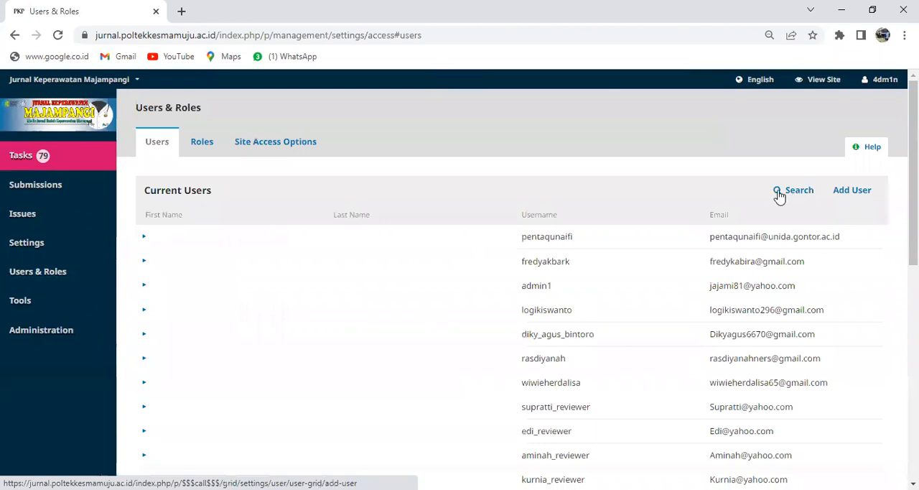
{"action": "left_click", "coordinate": [201, 141]}
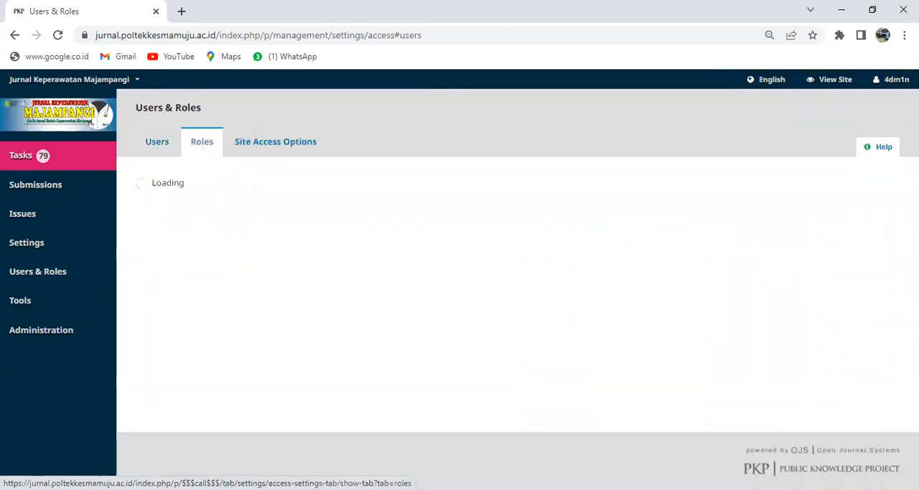
{"action": "left_click", "coordinate": [157, 143]}
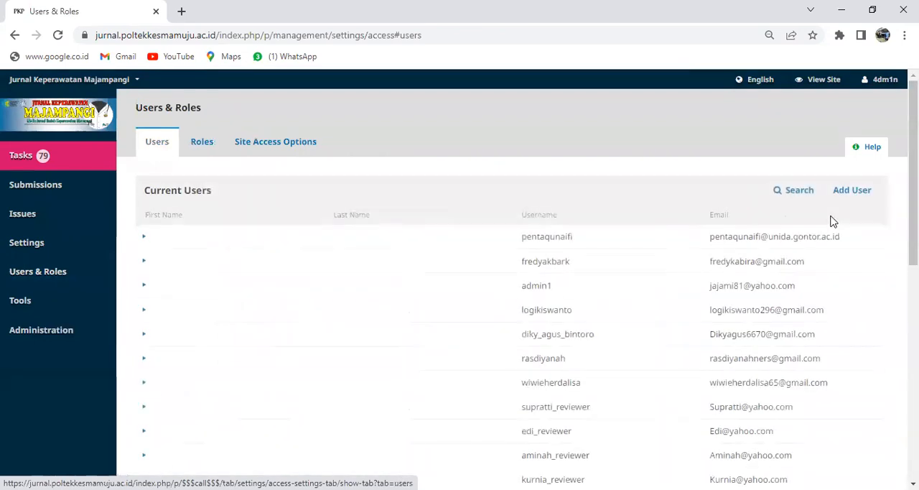
{"action": "left_click", "coordinate": [850, 192]}
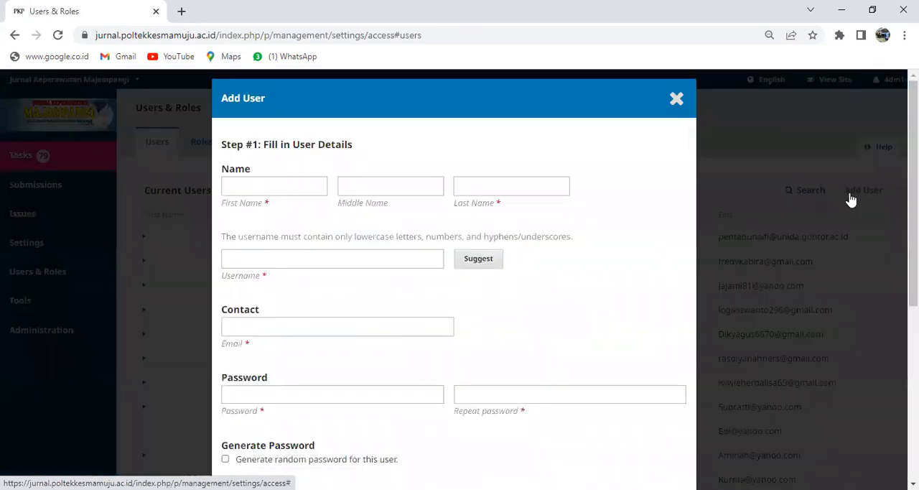
{"action": "left_click", "coordinate": [676, 98]}
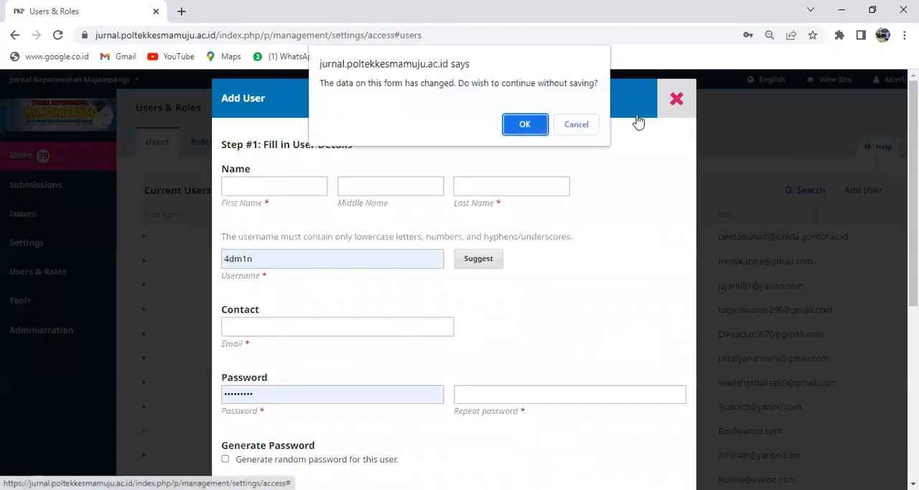
{"action": "left_click", "coordinate": [592, 126]}
{"action": "left_click", "coordinate": [675, 101]}
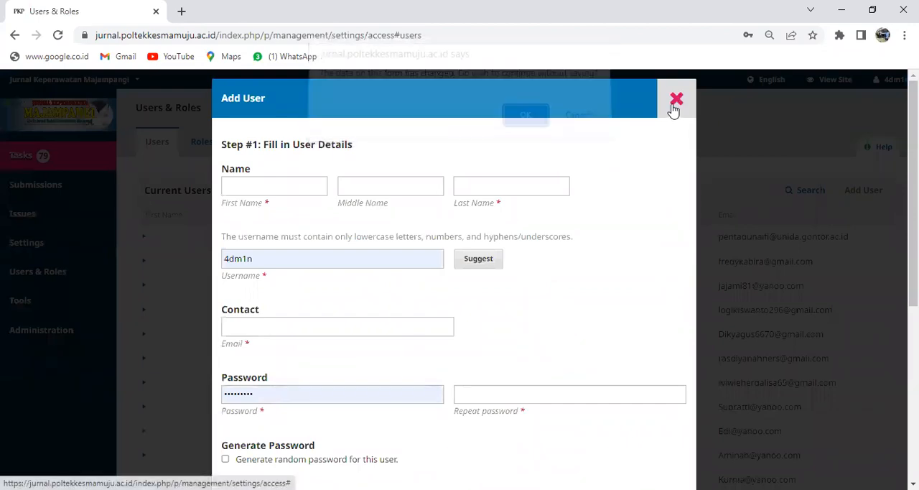
{"action": "left_click", "coordinate": [525, 126]}
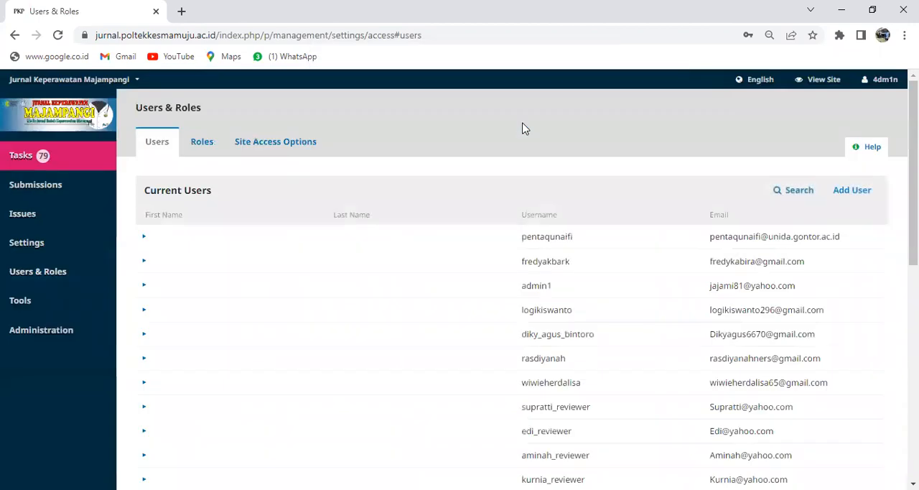
Step: Filter the current users to those with the Reviewer role
{"action": "left_click", "coordinate": [779, 195]}
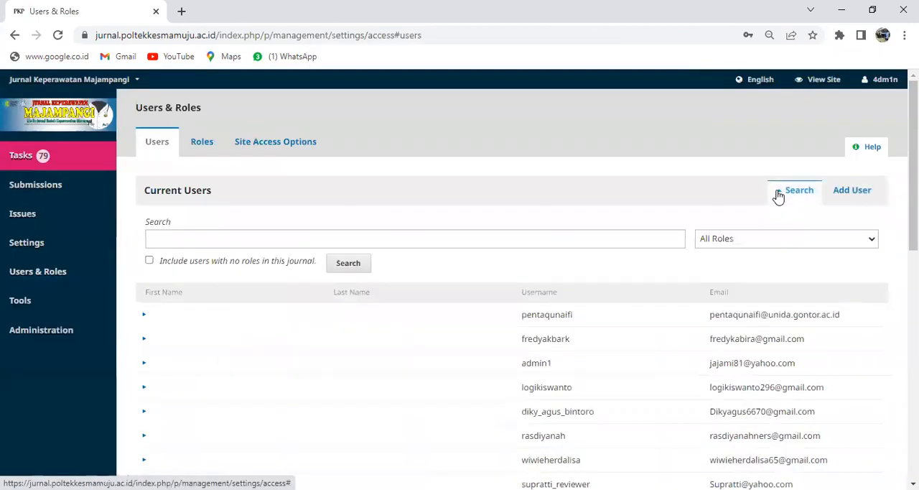
{"action": "left_click", "coordinate": [872, 240]}
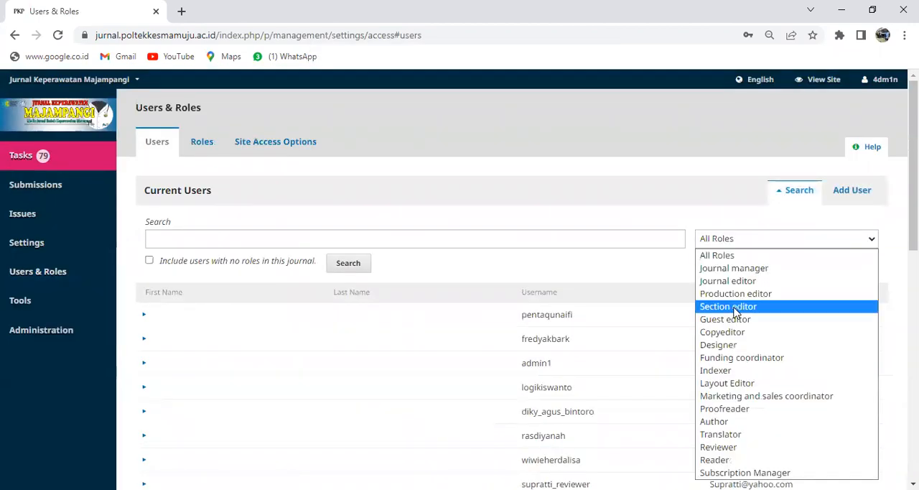
{"action": "left_click", "coordinate": [722, 446]}
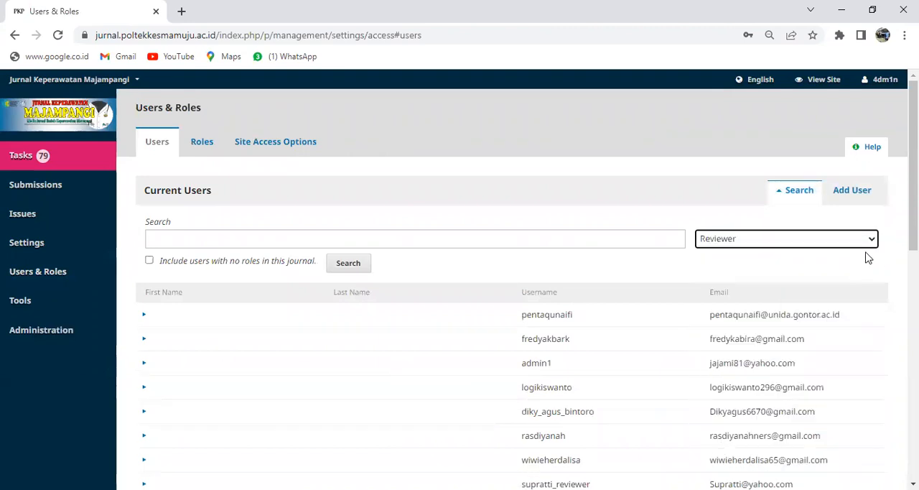
{"action": "left_click", "coordinate": [345, 265]}
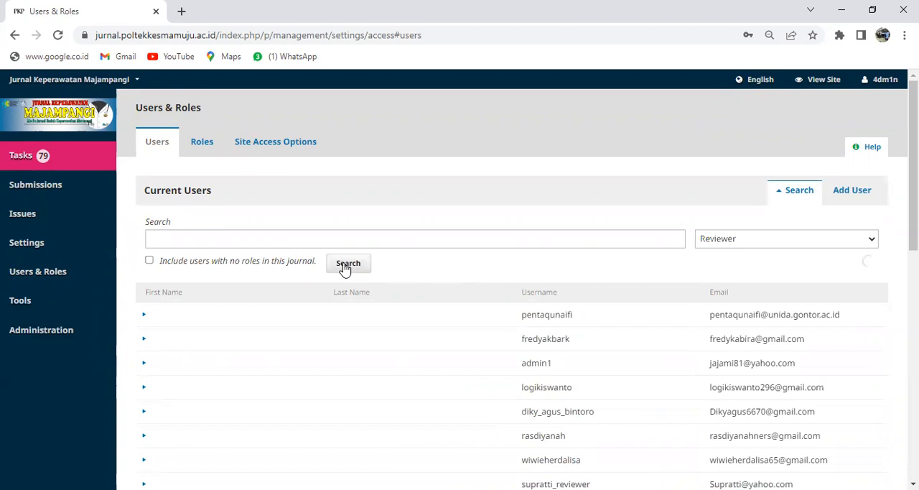
Step: Find the newly assigned reviewer in the filtered user list and log in as that user
{"action": "scroll", "coordinate": [495, 358], "scroll_direction": "down", "scroll_amount": 5}
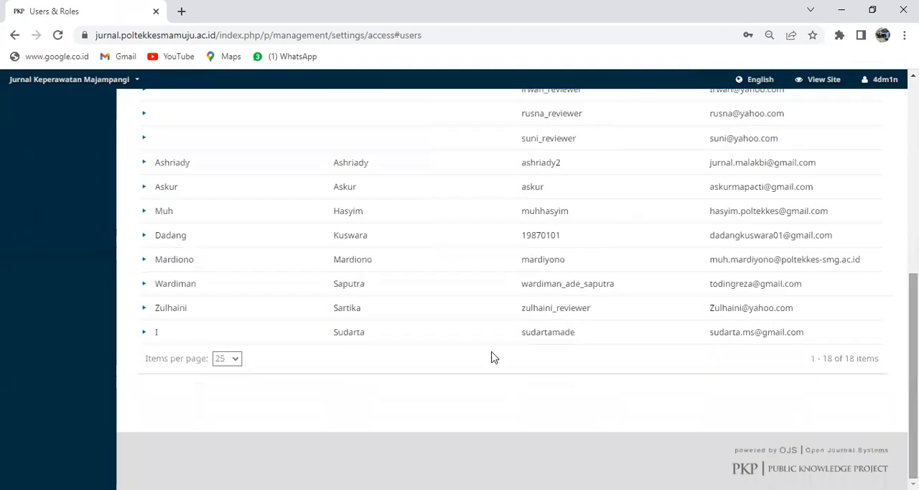
{"action": "left_click", "coordinate": [143, 311]}
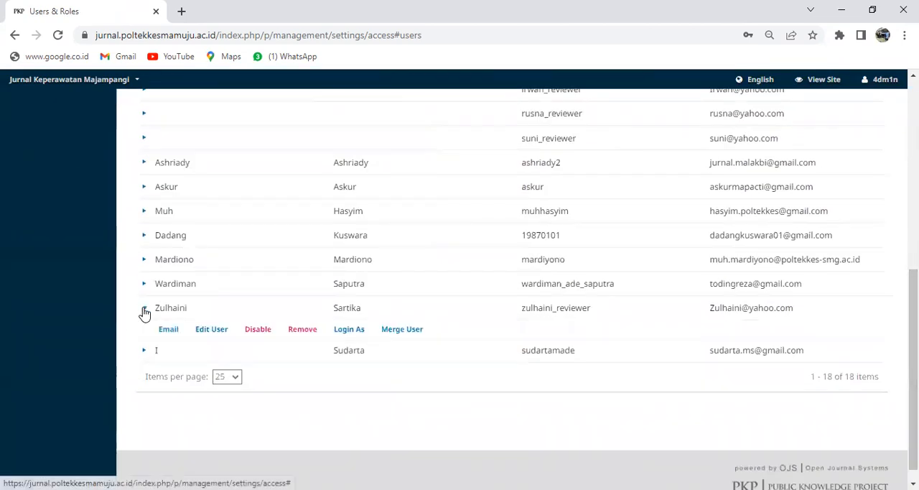
{"action": "left_click", "coordinate": [358, 332]}
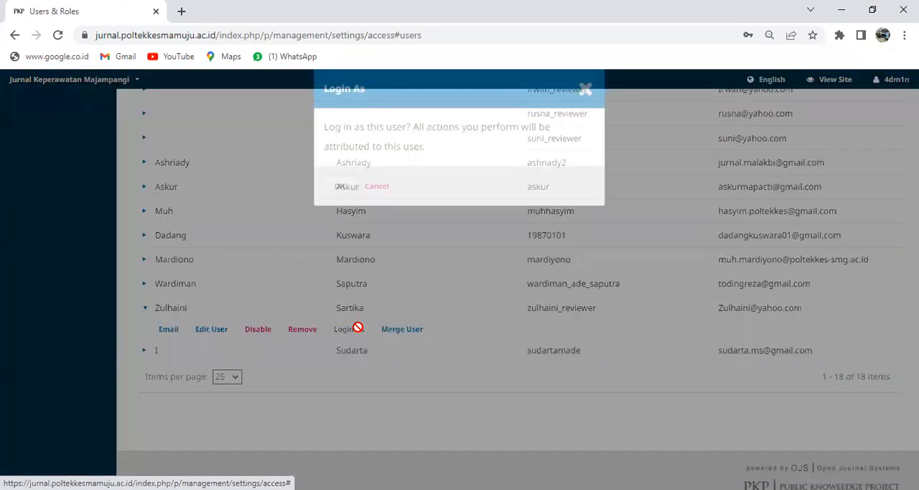
{"action": "left_click", "coordinate": [341, 194]}
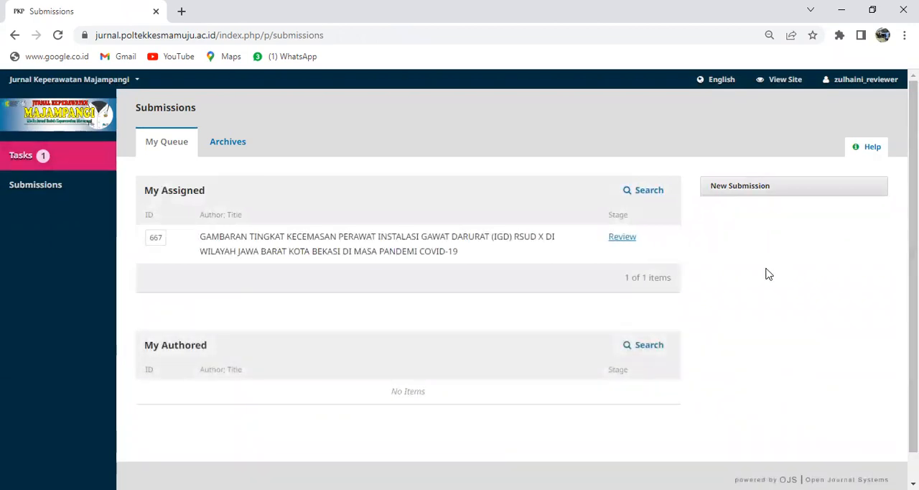
Step: Open the assigned submission's review, accept the review request and continue past the guidelines to the Download & Review stage
{"action": "left_click", "coordinate": [624, 238]}
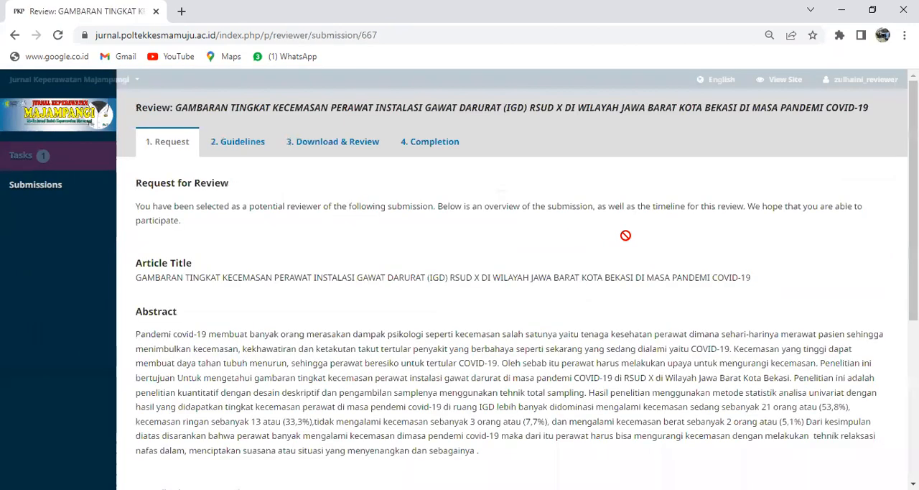
{"action": "scroll", "coordinate": [511, 287], "scroll_direction": "down", "scroll_amount": 5}
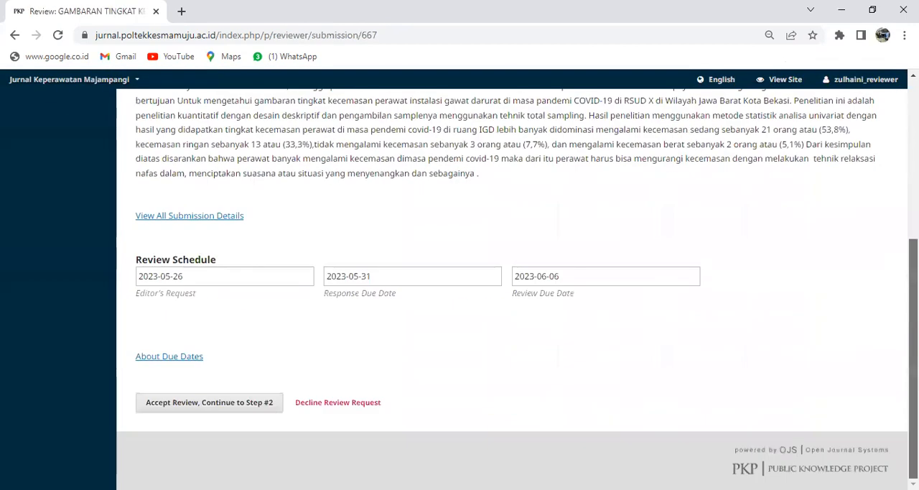
{"action": "left_click", "coordinate": [246, 409]}
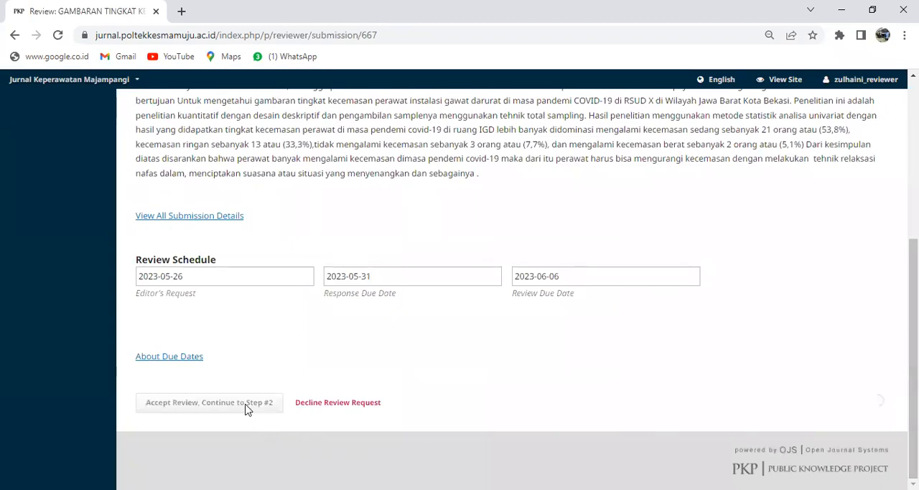
{"action": "left_click", "coordinate": [185, 252]}
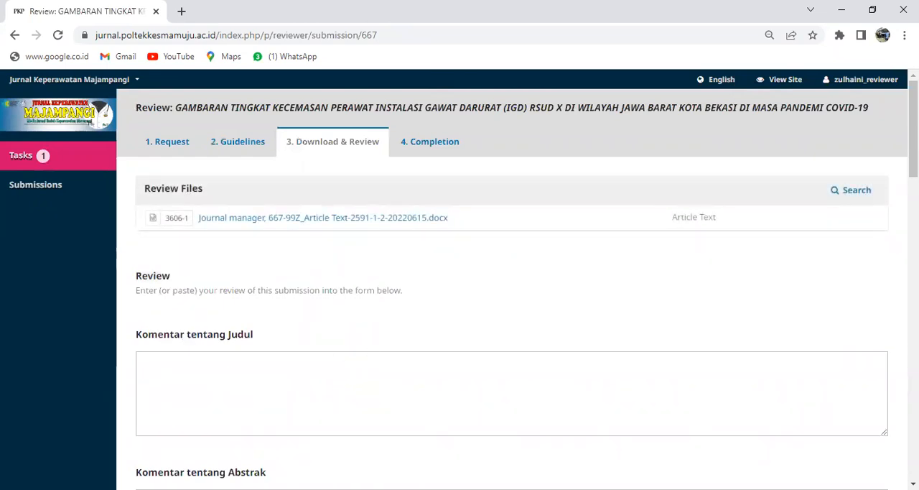
Step: Examine the review form's comment fields from Komentar tentang Judul to Komentar tentang Hasil, checking that each can be filled in
{"action": "left_click_drag", "start_coordinate": [914, 130], "coordinate": [914, 156]}
{"action": "left_click", "coordinate": [340, 252]}
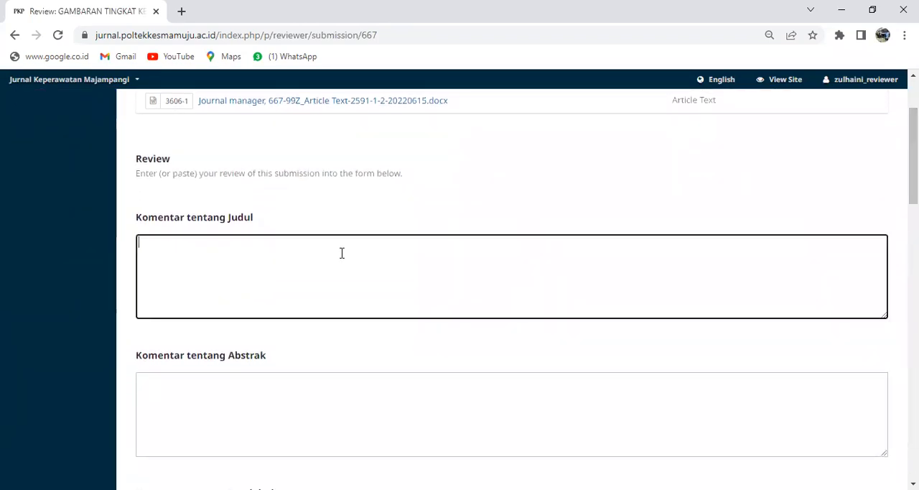
{"action": "left_click", "coordinate": [257, 382]}
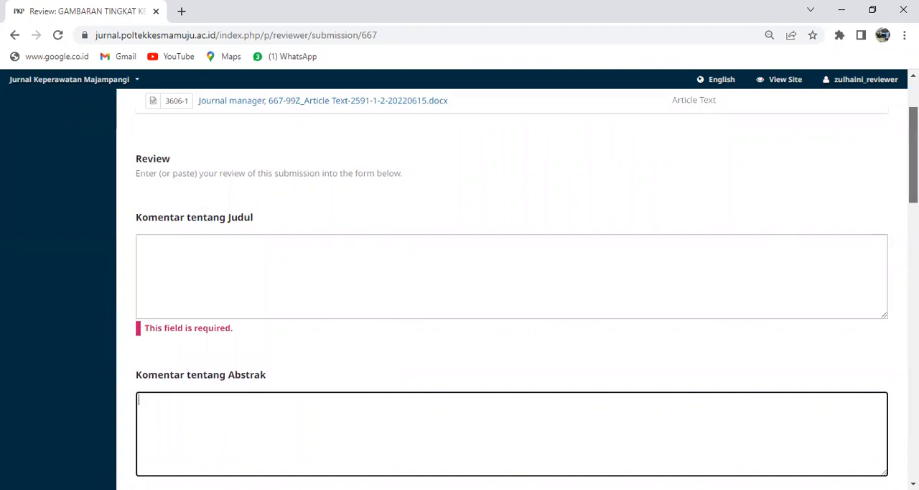
{"action": "scroll", "coordinate": [257, 382], "scroll_direction": "down", "scroll_amount": 3}
{"action": "left_click", "coordinate": [340, 289]}
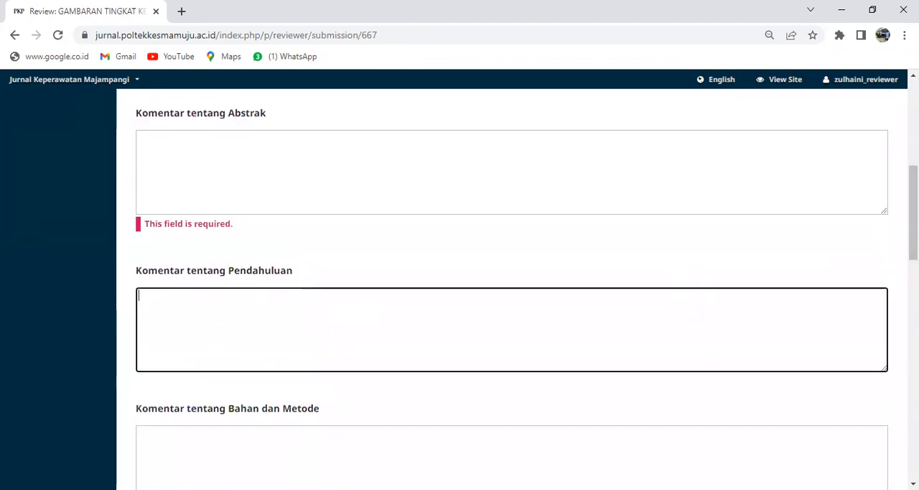
{"action": "scroll", "coordinate": [913, 237], "scroll_direction": "down", "scroll_amount": 2}
{"action": "left_click", "coordinate": [421, 313]}
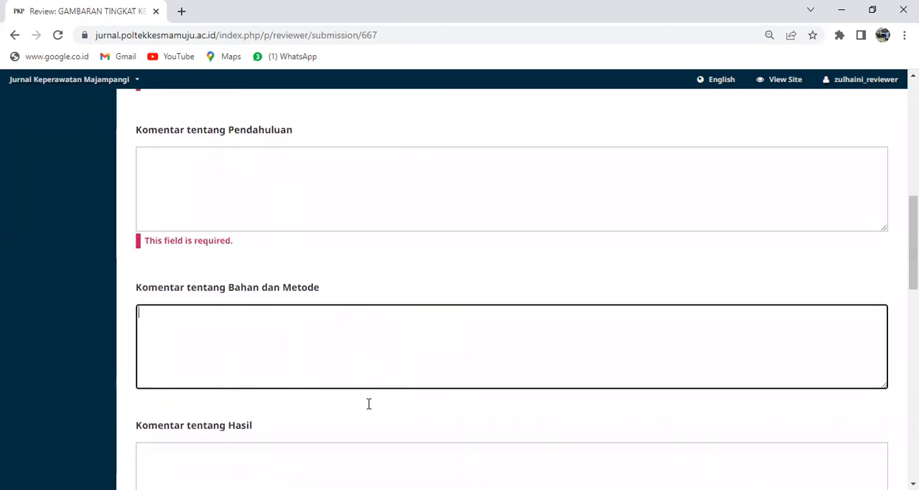
{"action": "key", "text": "Tab"}
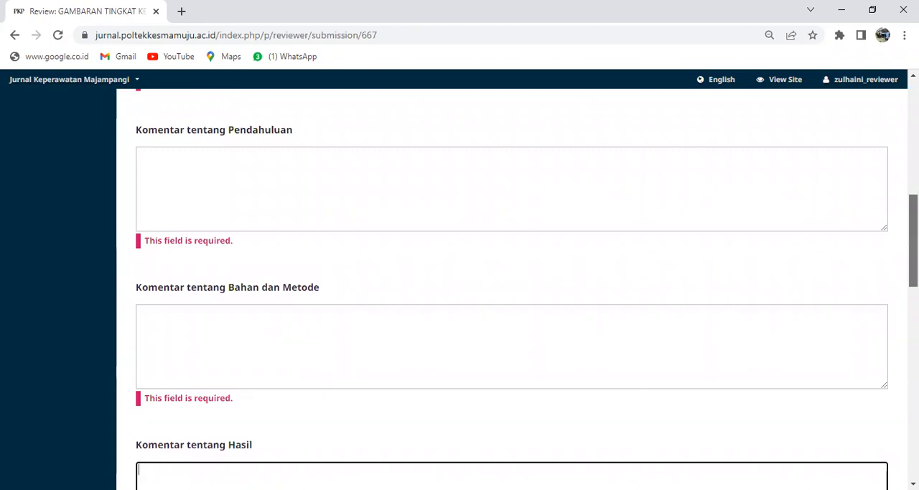
Step: Look over the rest of the review form, including Daftar Pustaka, the reviewer file upload and the recommendation, and return to its beginning
{"action": "scroll", "coordinate": [840, 342], "scroll_direction": "down", "scroll_amount": 3}
{"action": "scroll", "coordinate": [511, 287], "scroll_direction": "down", "scroll_amount": 8}
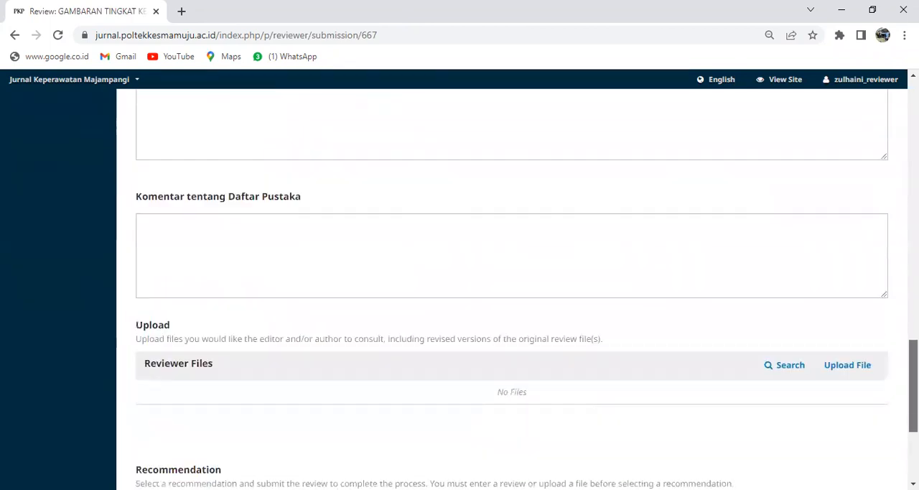
{"action": "scroll", "coordinate": [511, 287], "scroll_direction": "up", "scroll_amount": 2}
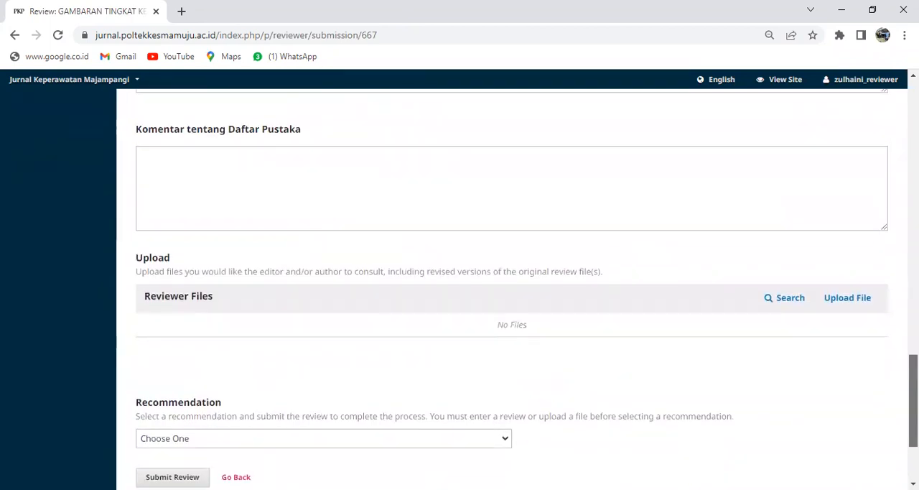
{"action": "scroll", "coordinate": [512, 287], "scroll_direction": "down", "scroll_amount": 1}
{"action": "scroll", "coordinate": [511, 287], "scroll_direction": "up", "scroll_amount": 1}
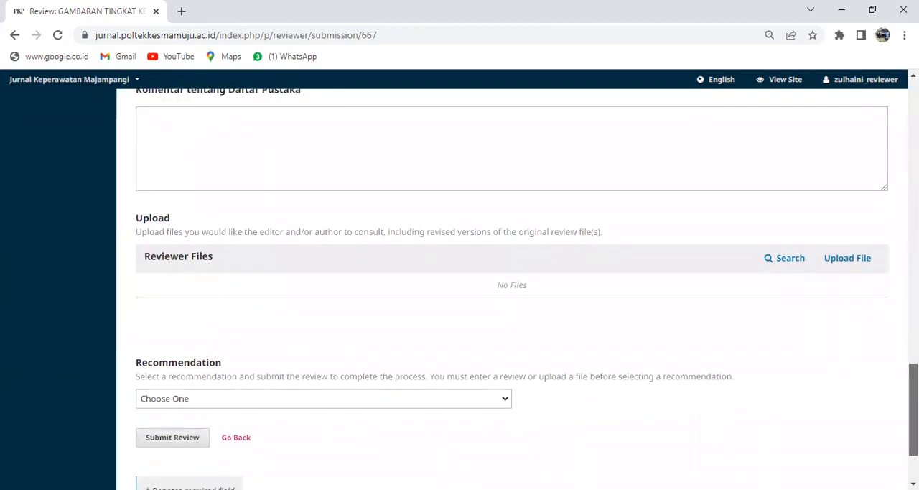
{"action": "left_click_drag", "start_coordinate": [913, 409], "coordinate": [913, 275]}
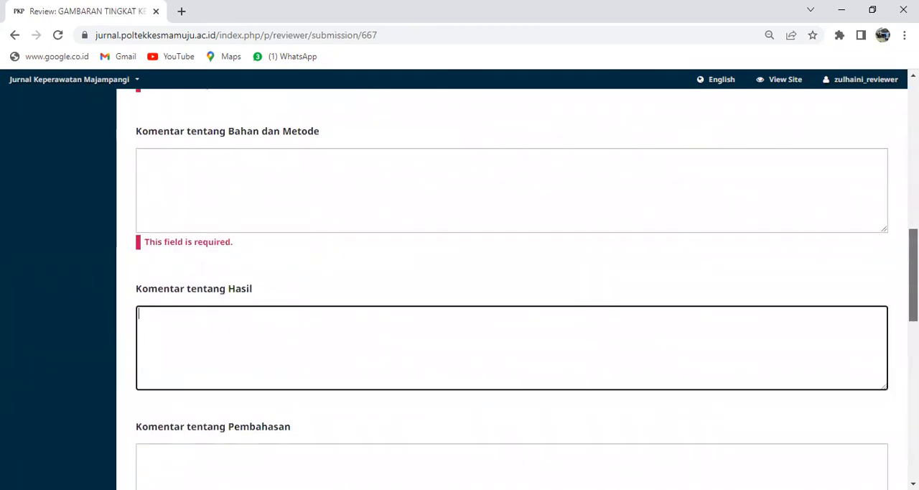
{"action": "left_click_drag", "start_coordinate": [913, 275], "coordinate": [913, 124]}
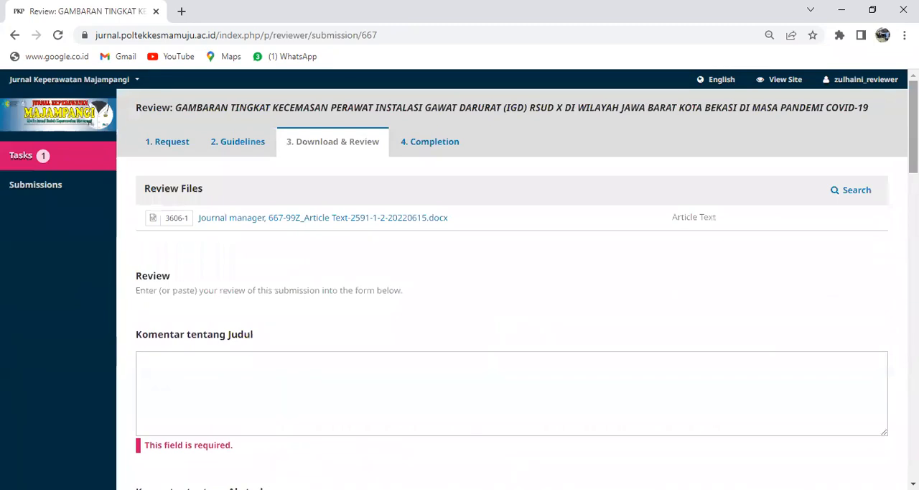